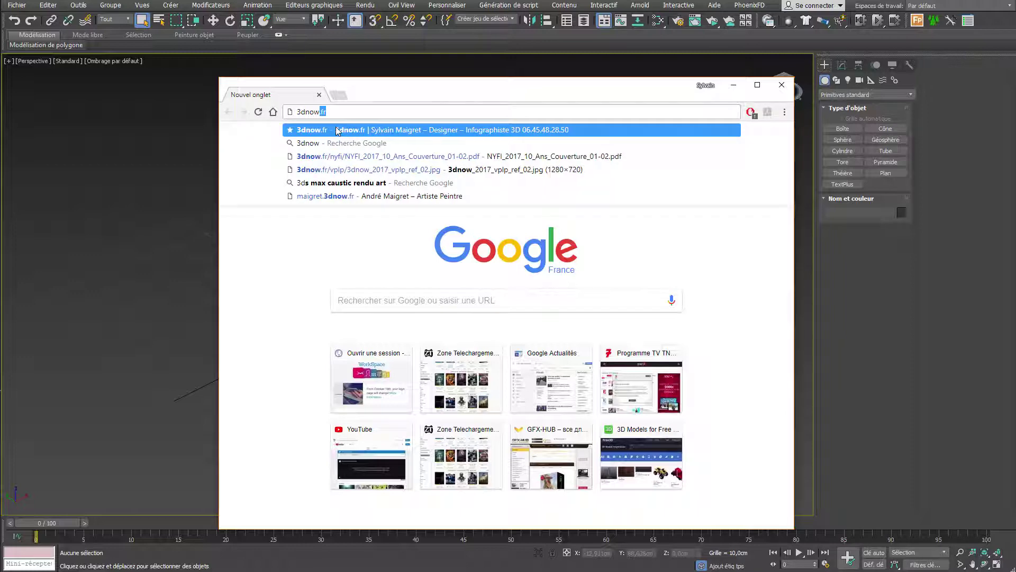
- Download the bust model from 3dnow.fr/buste.fbx in the browser
key("Return")
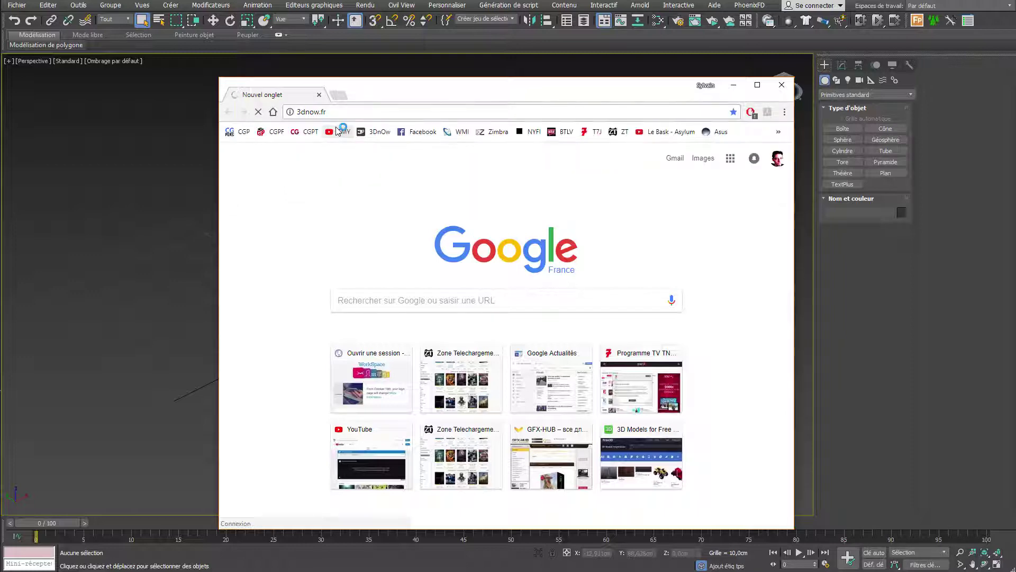
left_click(343, 115)
left_click(349, 112)
type("/")
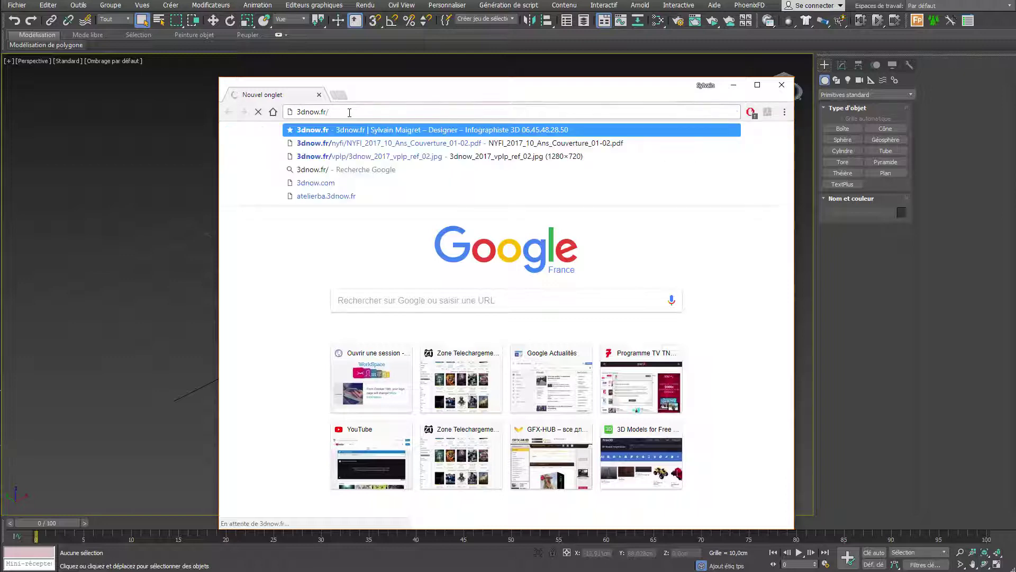
type("buste.")
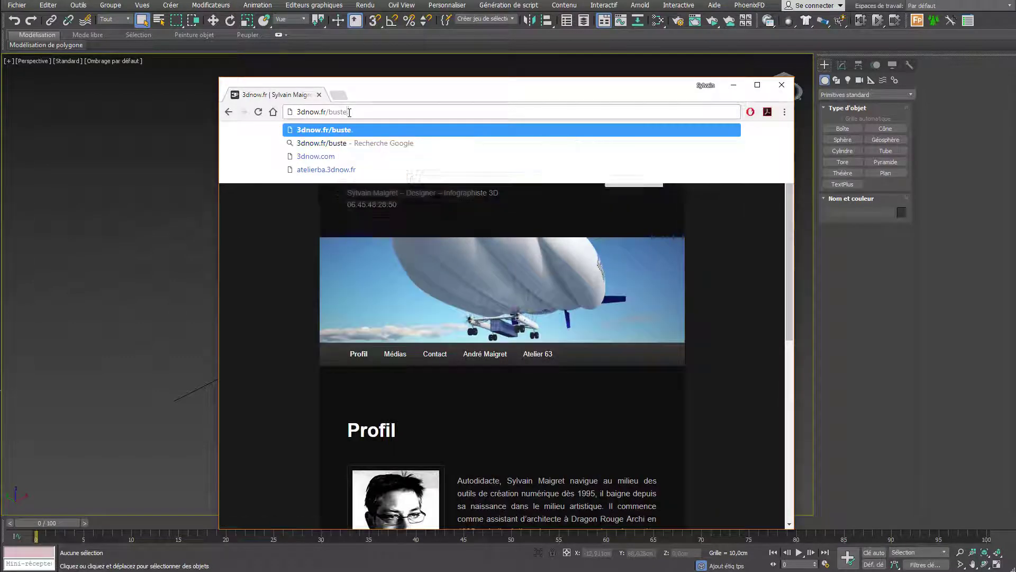
type("fb")
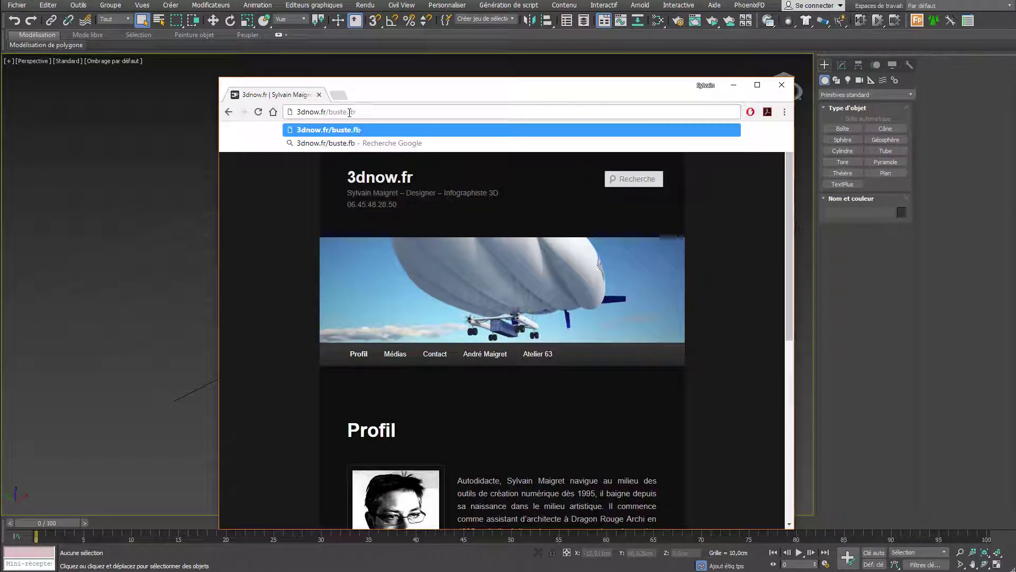
type("x")
key("Return")
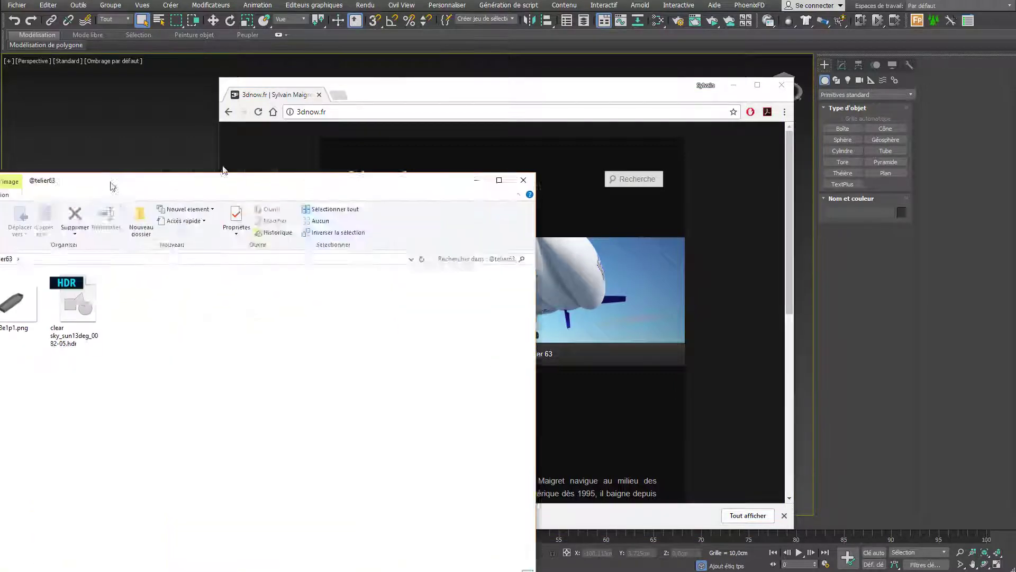
- Copy the downloaded buste (1).fbx into the import folder of A63 - Saison VIII and minimize the browser and Explorer windows
left_click_drag(133, 182, 598, 124)
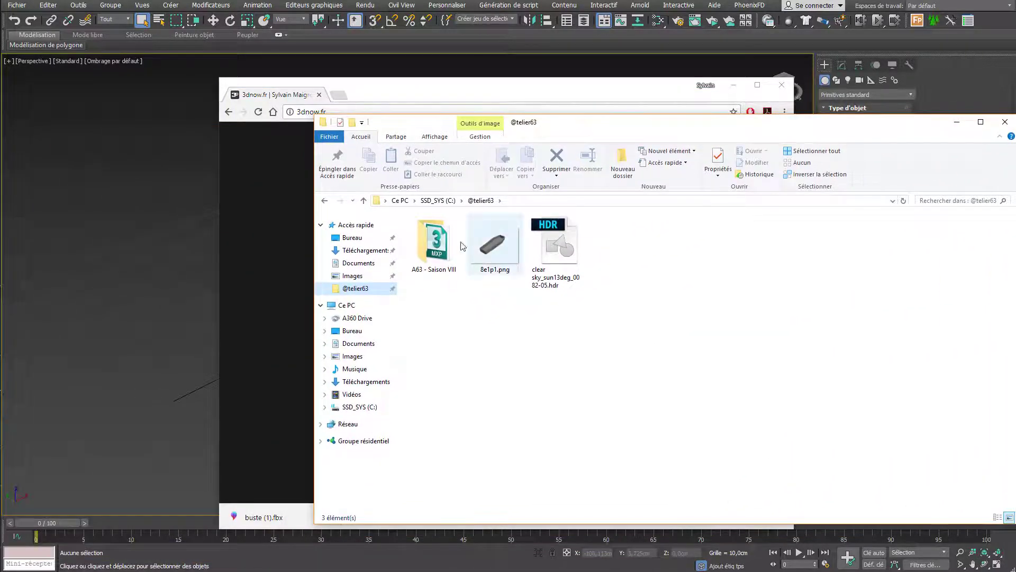
double_click(436, 241)
double_click(415, 313)
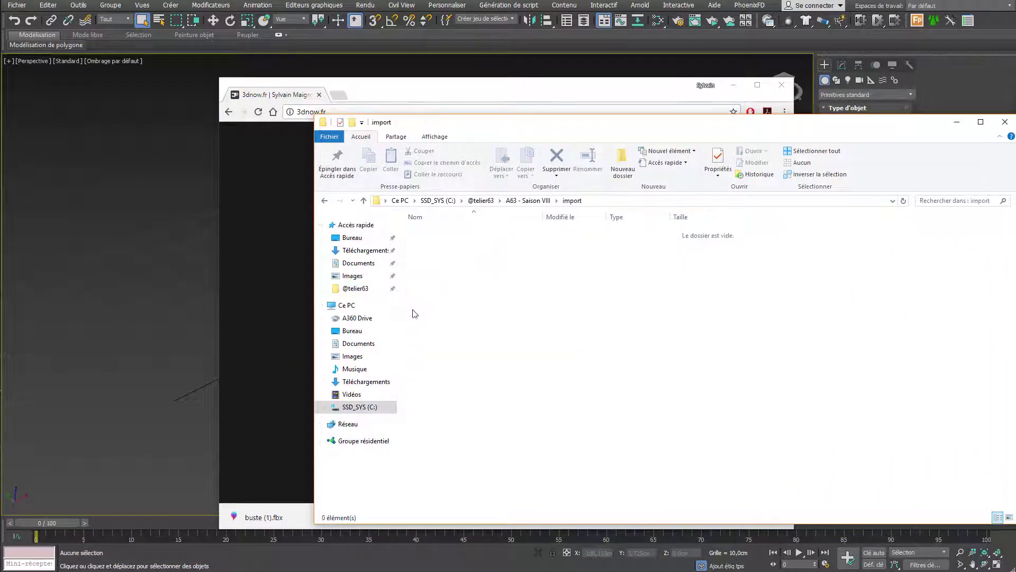
left_click(271, 518)
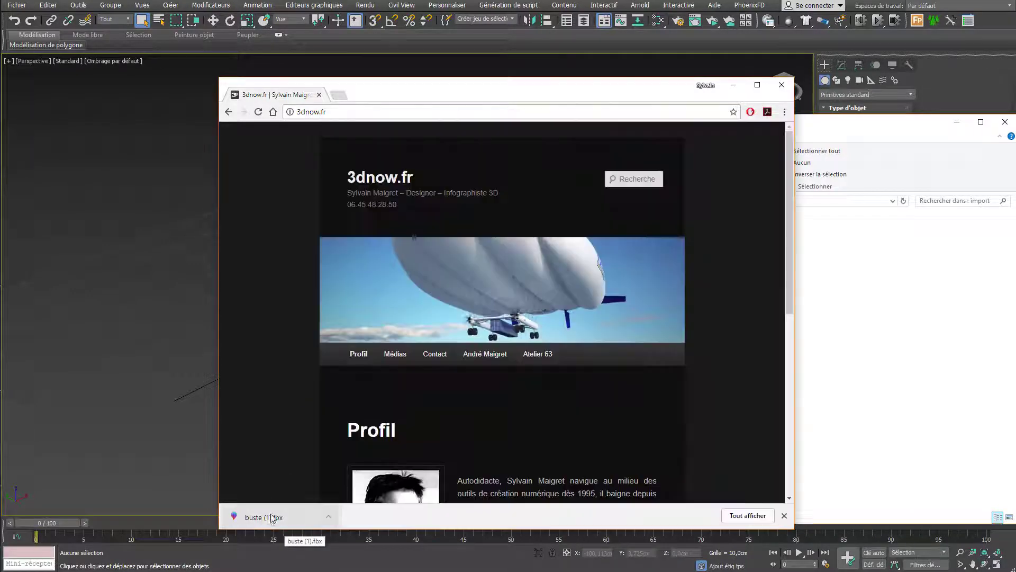
left_click_drag(271, 518, 853, 336)
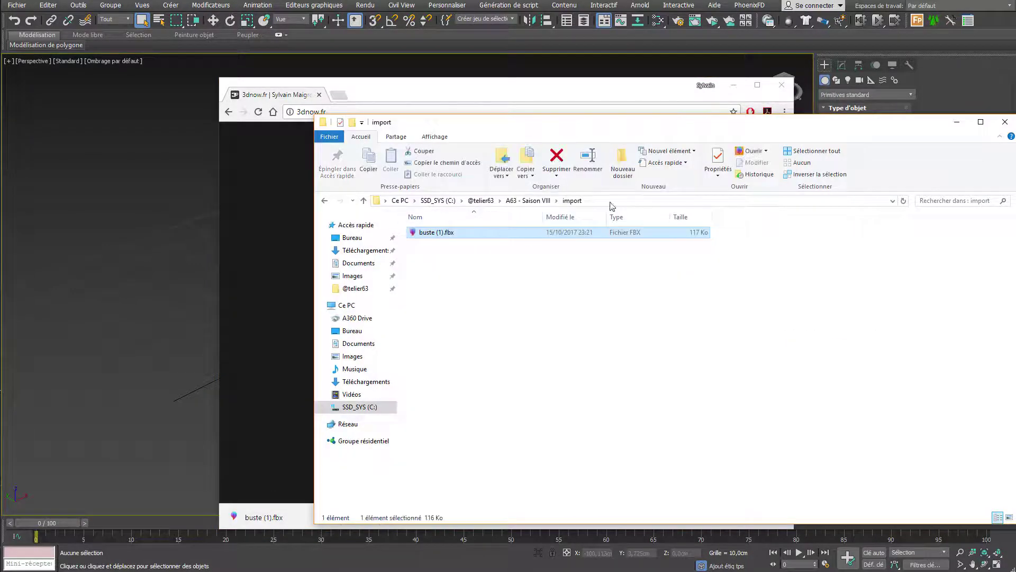
left_click(734, 85)
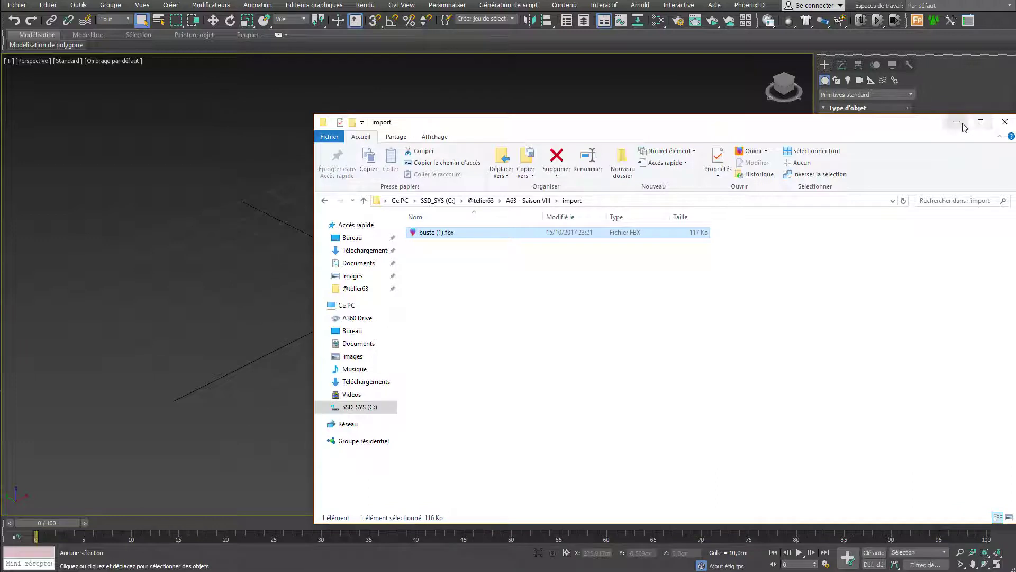
left_click(957, 123)
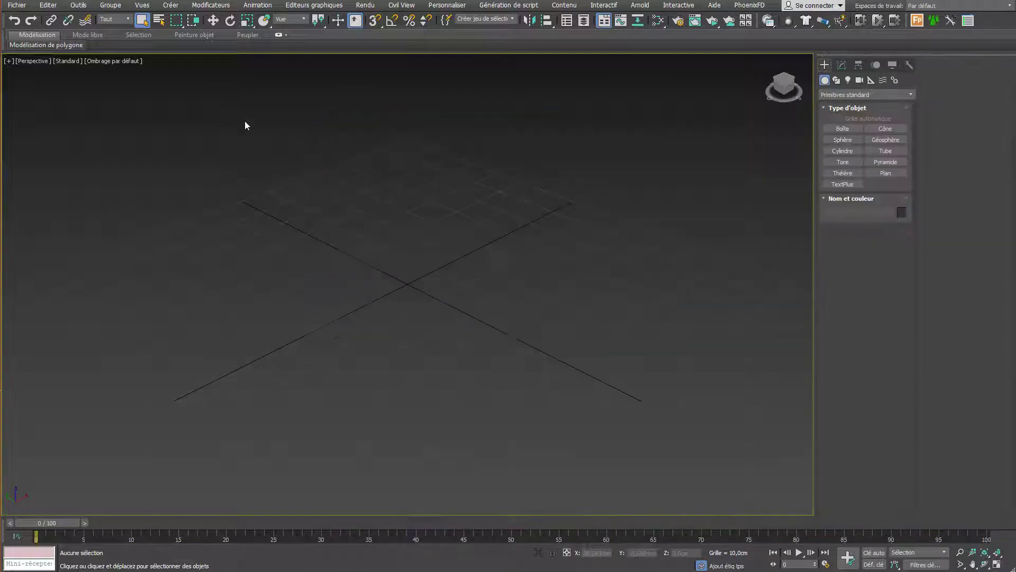
- Import buste (1).fbx into the 3ds Max scene with the preset Autodesk Media & Entertainment options
left_click(14, 6)
mouse_move(81, 150)
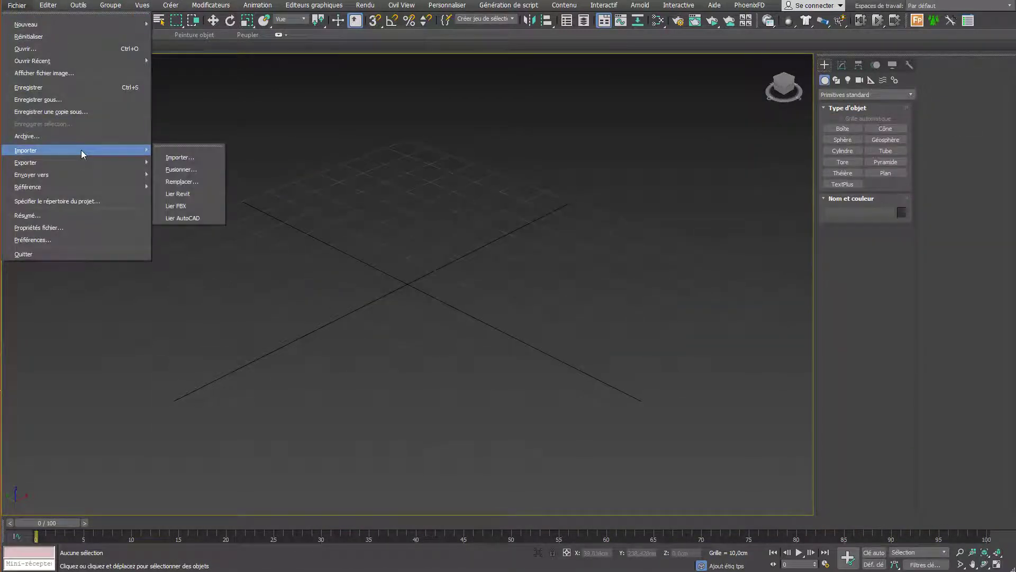
left_click(186, 161)
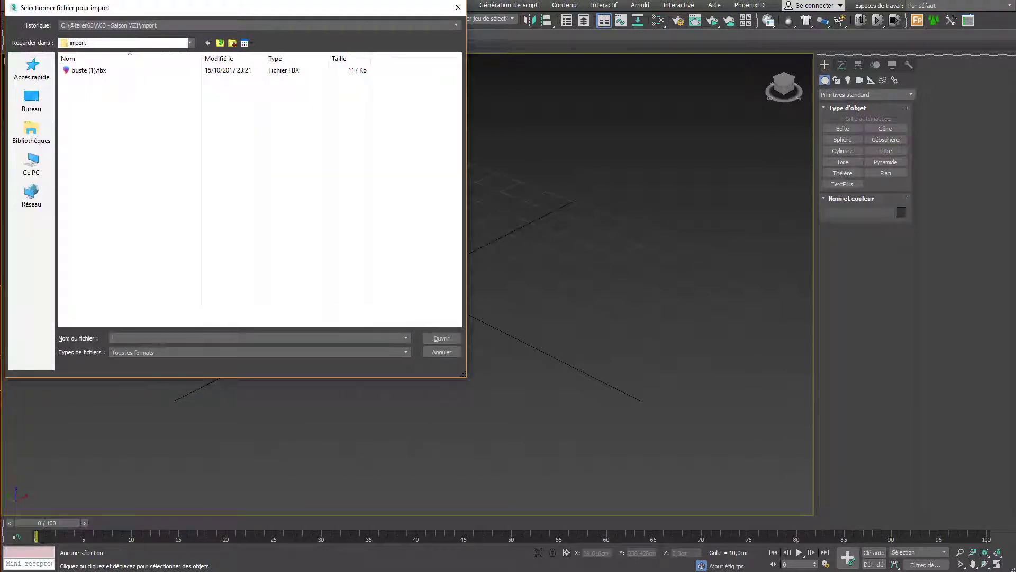
double_click(89, 71)
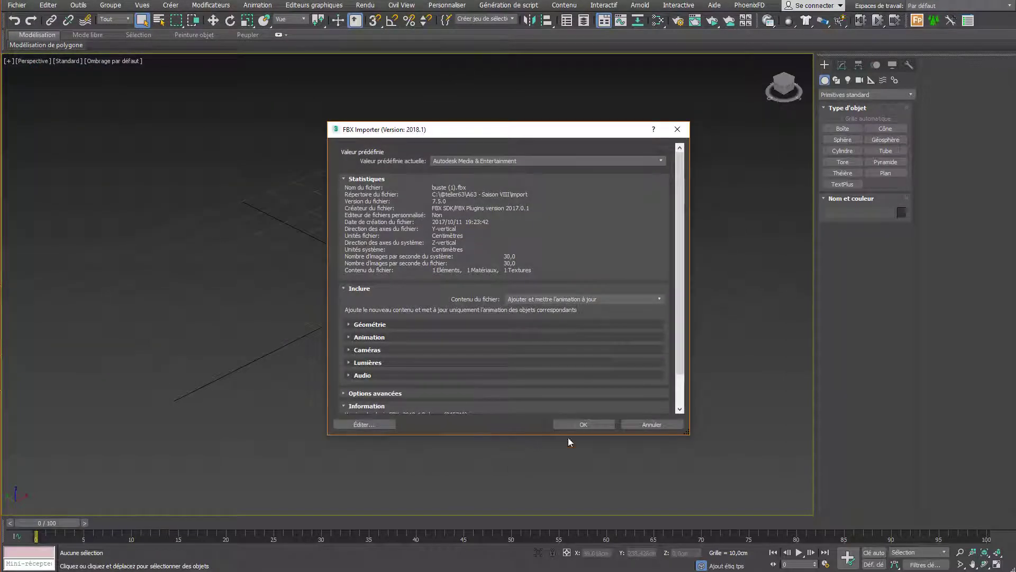
left_click(573, 422)
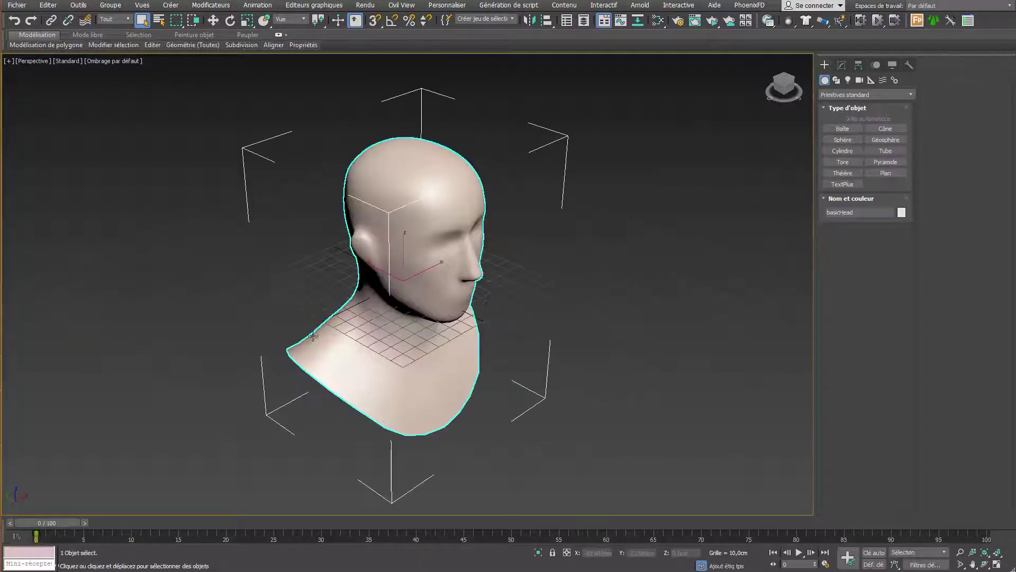
- Hide the bust's selection brackets and display the full set of Freeform (Mode libre) modeling tools
middle_click_drag(403, 306, 479, 254, "alt")
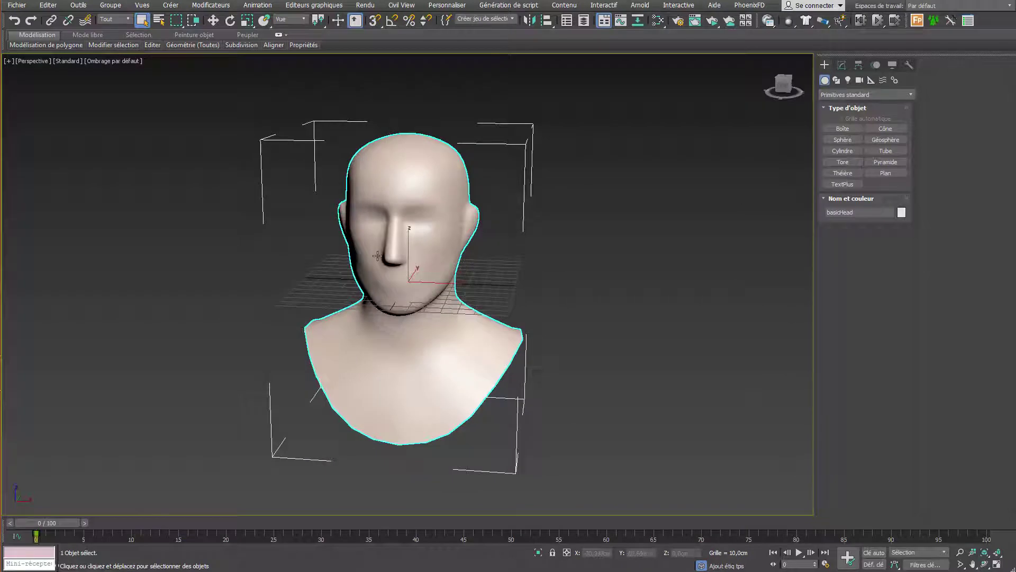
key("j")
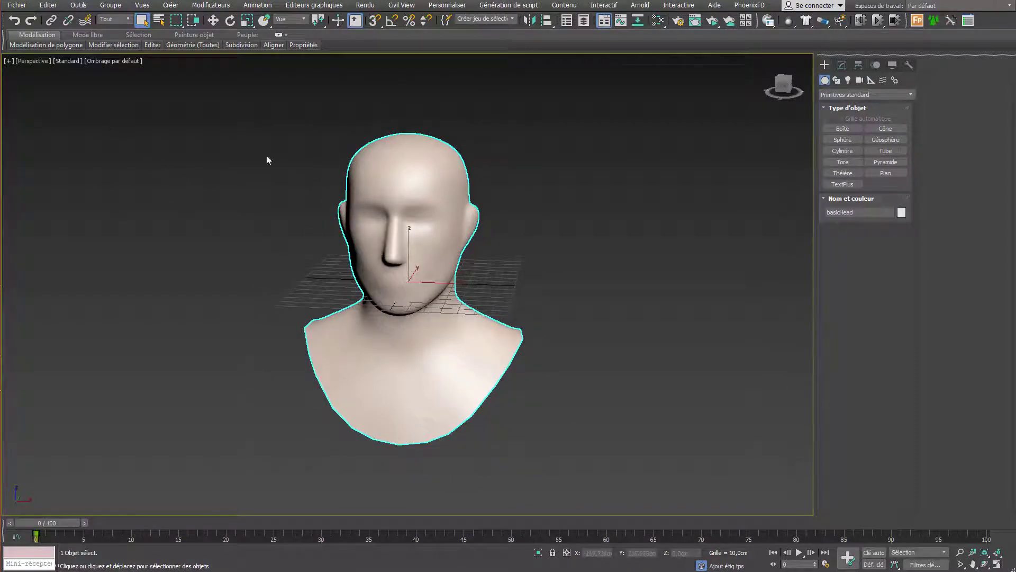
left_click(94, 36)
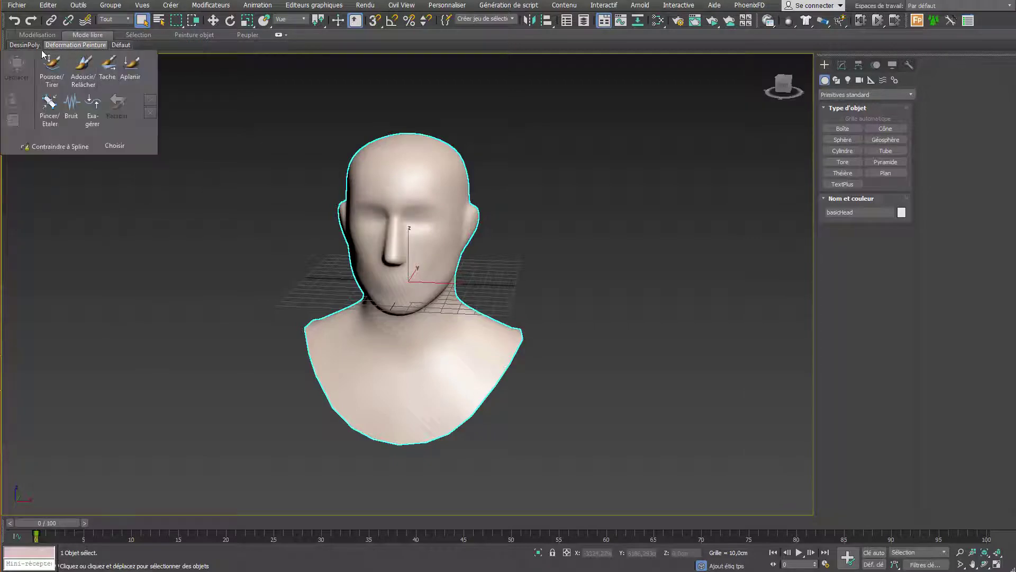
left_click(278, 35)
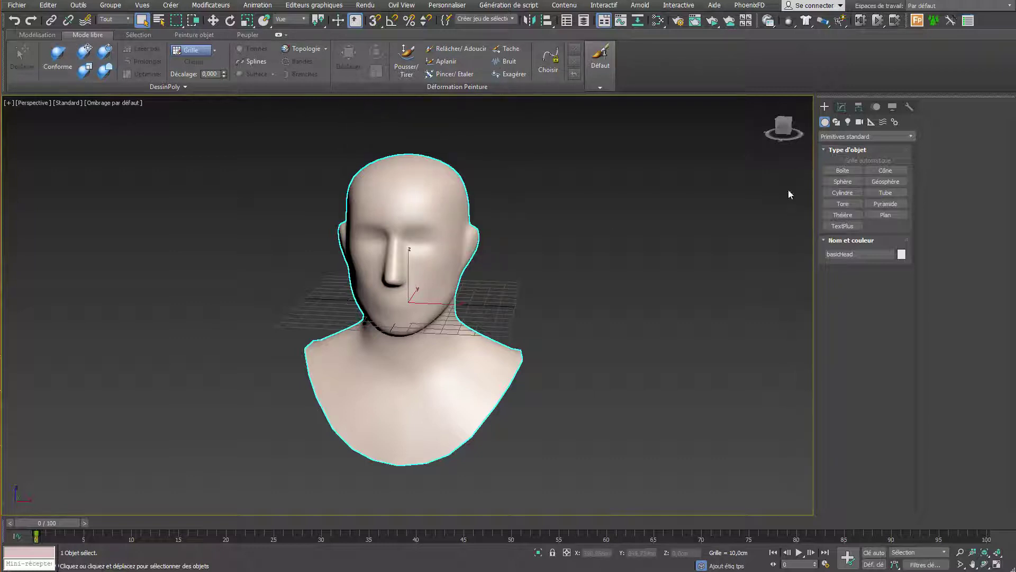
- Lock the bust's move, rotation and scale transforms on the X, Y and Z axes
right_click(544, 211)
left_click(558, 214)
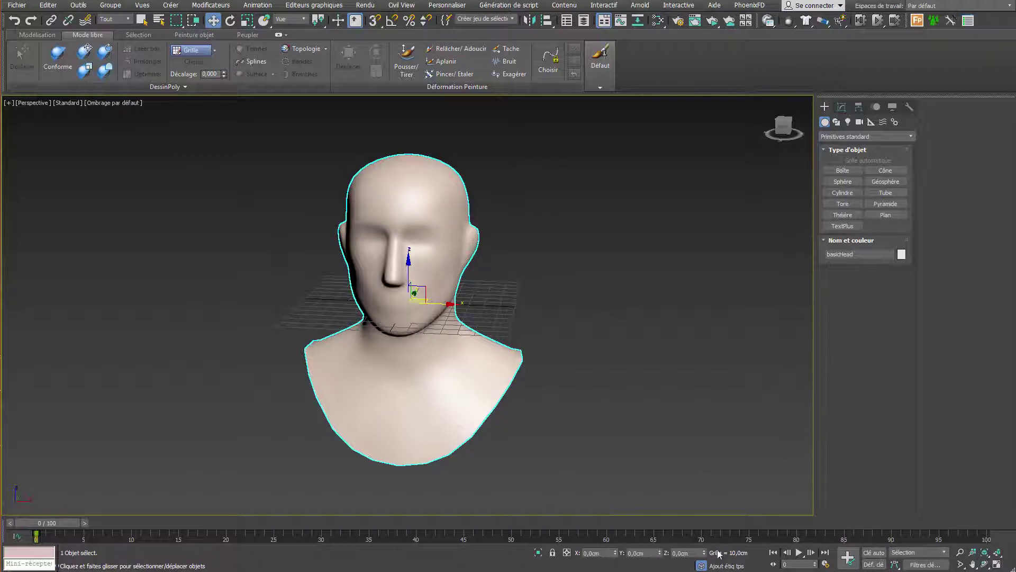
left_click(842, 107)
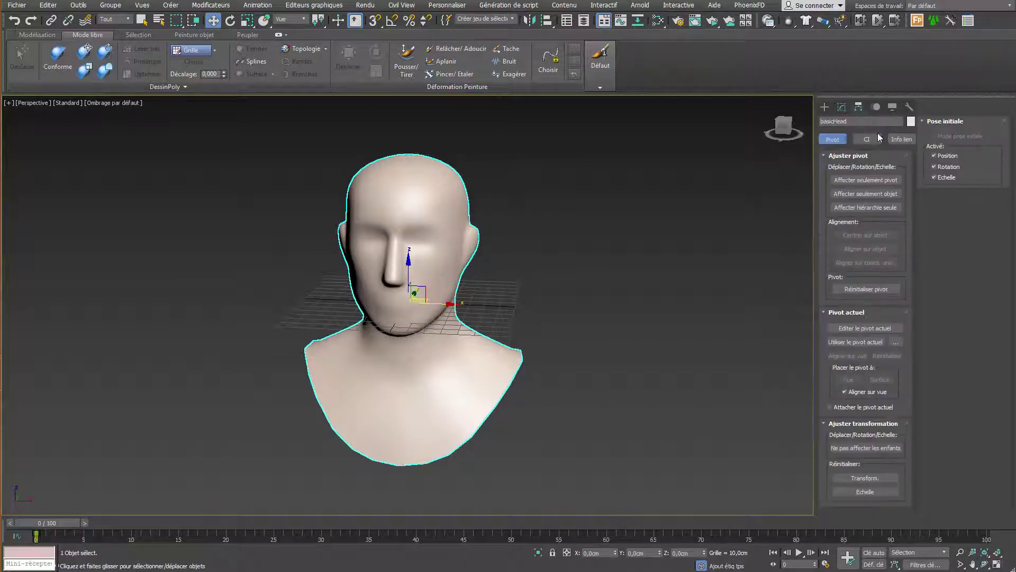
left_click(900, 139)
left_click(842, 178)
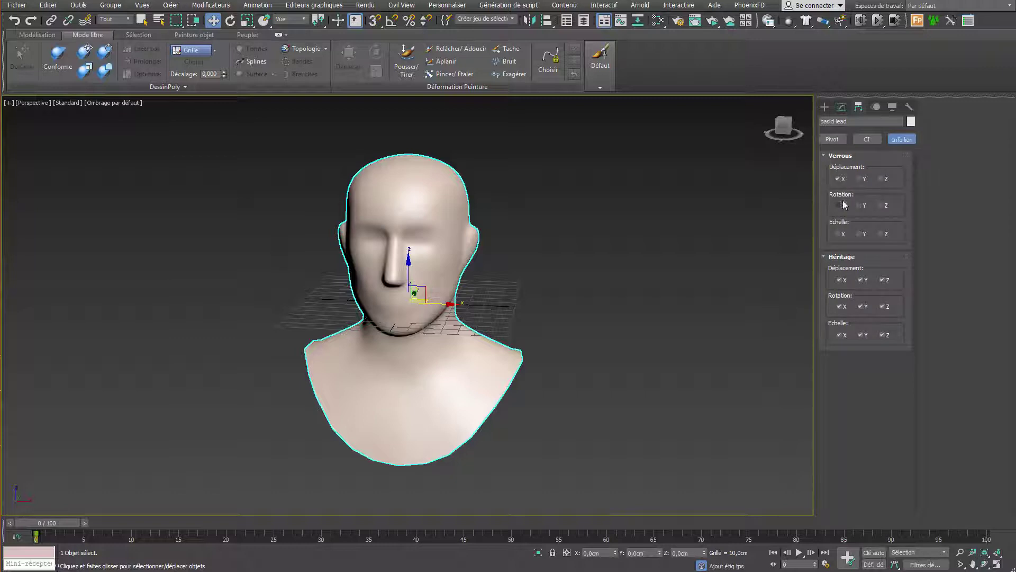
left_click(863, 206)
left_click(839, 206)
left_click(839, 233)
left_click(881, 235)
left_click(863, 234)
left_click(861, 180)
- Check the transform locks on the bust with the Rotate, Scale and Move tools
right_click(400, 249)
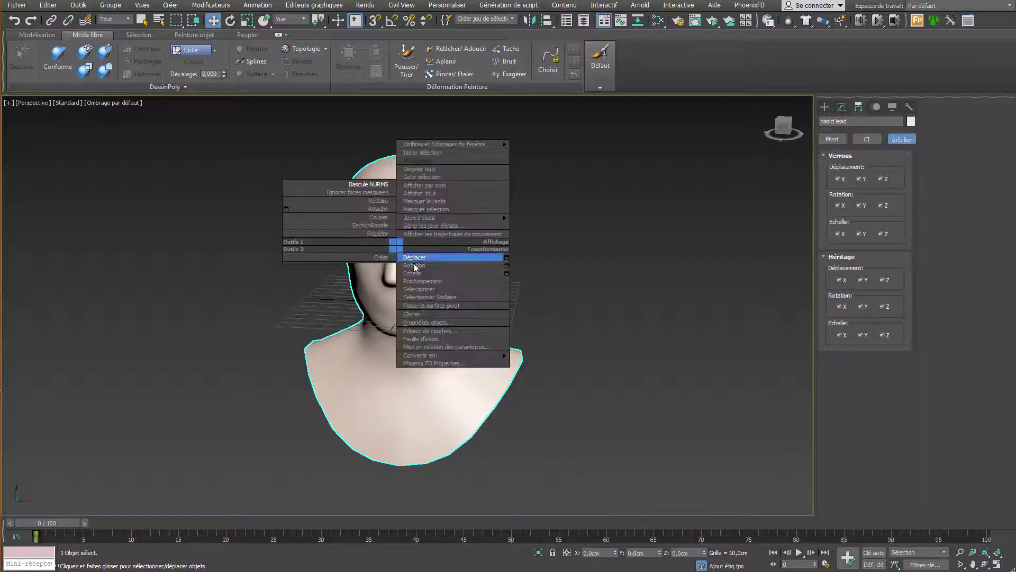
left_click(424, 272)
right_click(428, 266)
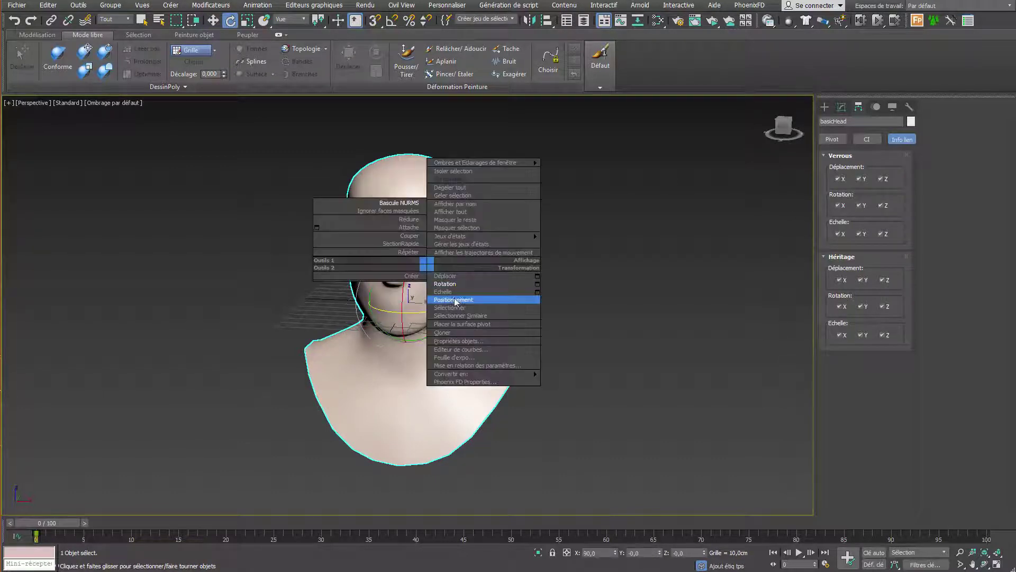
left_click(479, 297)
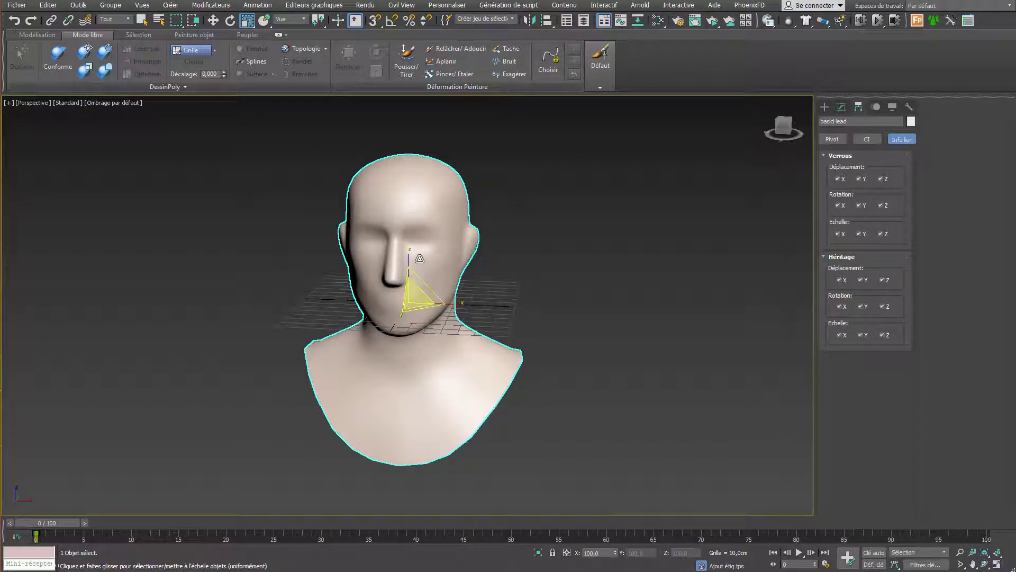
right_click(423, 236)
left_click(449, 255)
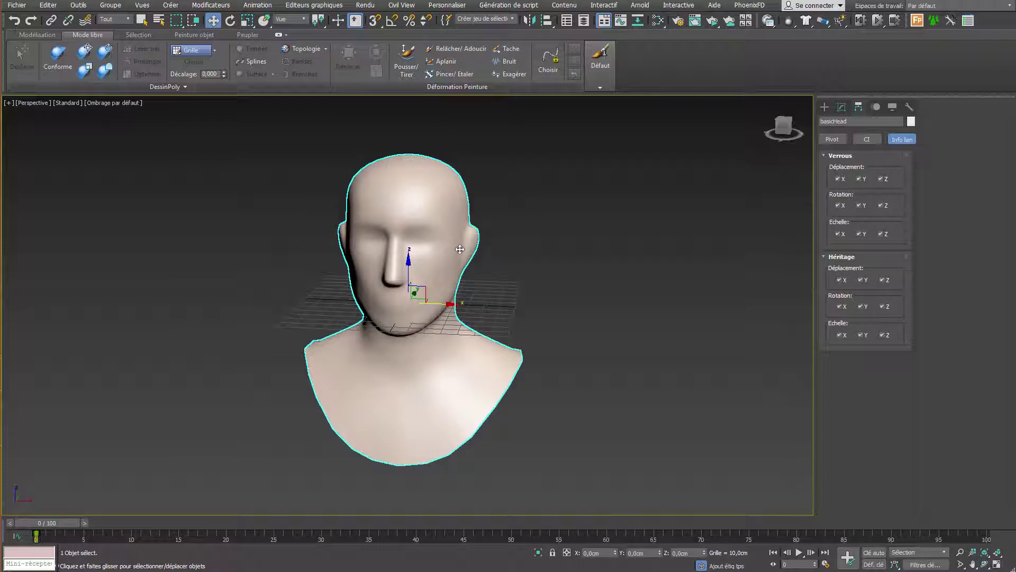
- Create a teapot with a radius of about 66.7 cm beside the bust, and reselect the bust
left_click(841, 107)
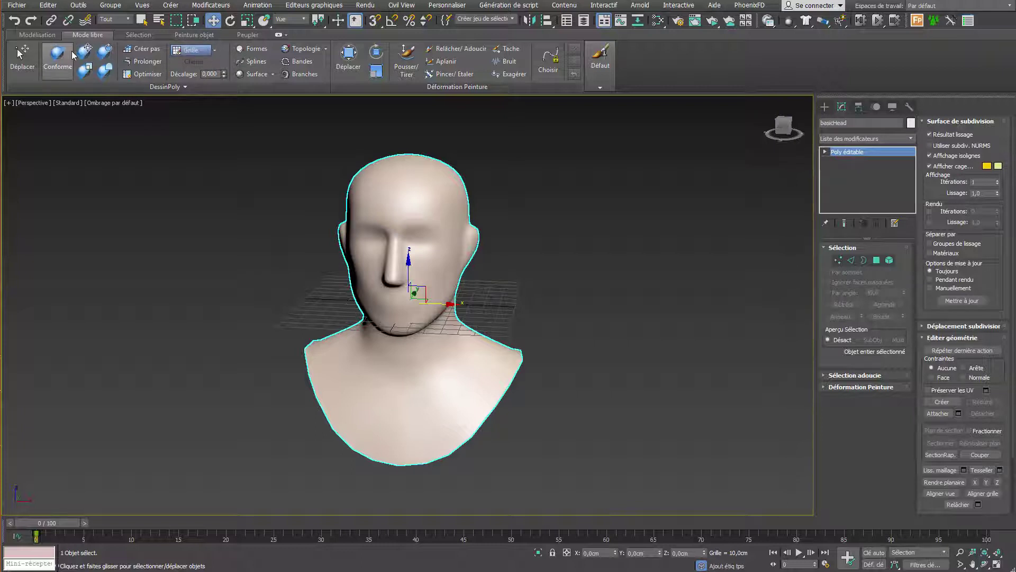
left_click(825, 107)
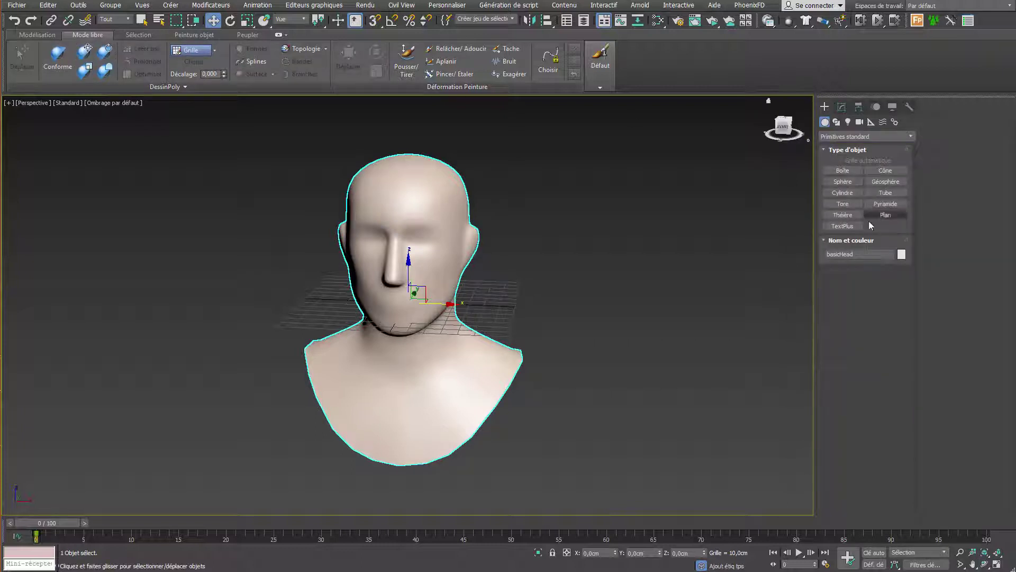
left_click(843, 215)
left_click_drag(701, 272, 672, 241)
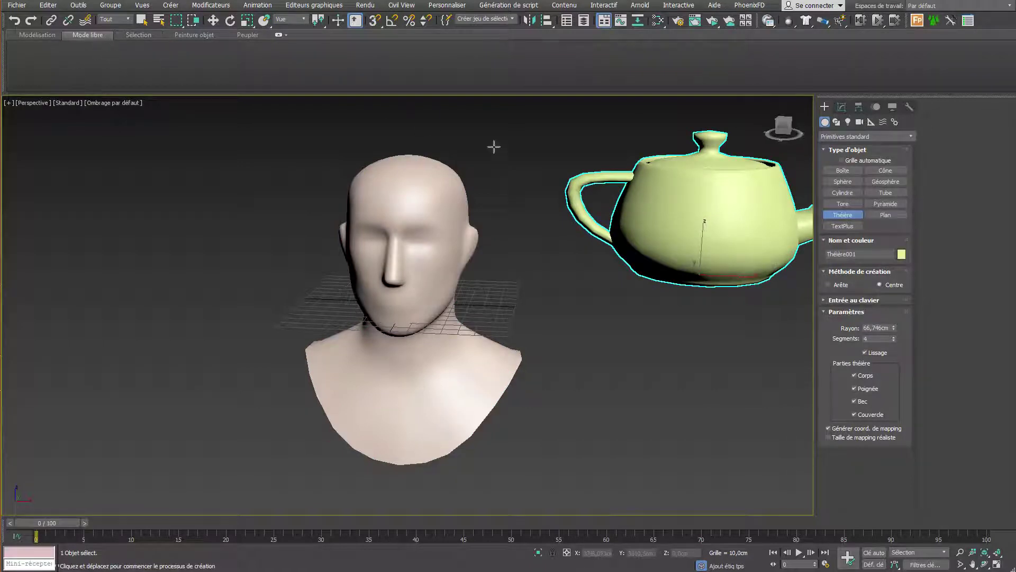
key("w")
left_click(393, 238)
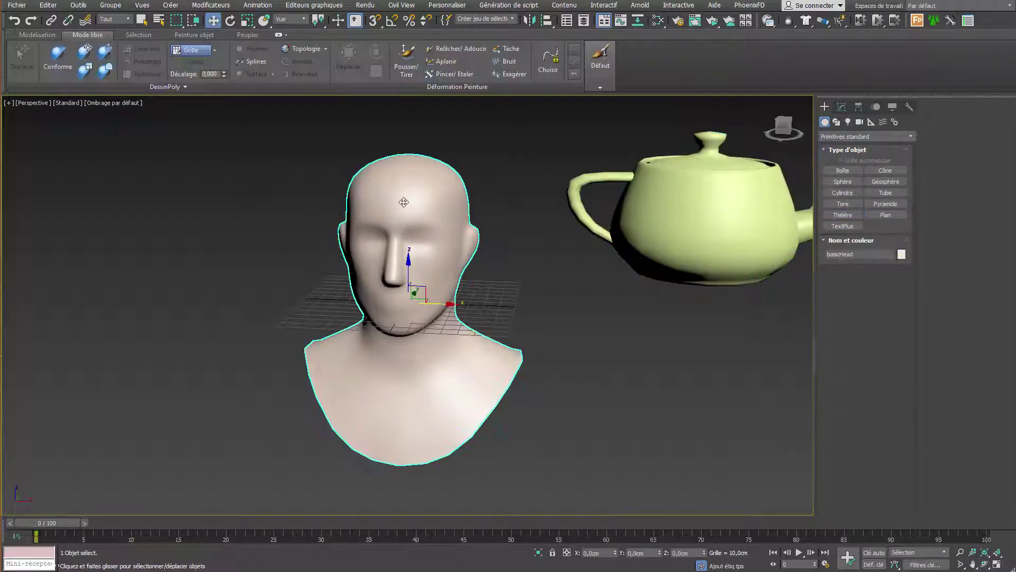
- Delete the teapot and select the bust again
left_click(745, 240)
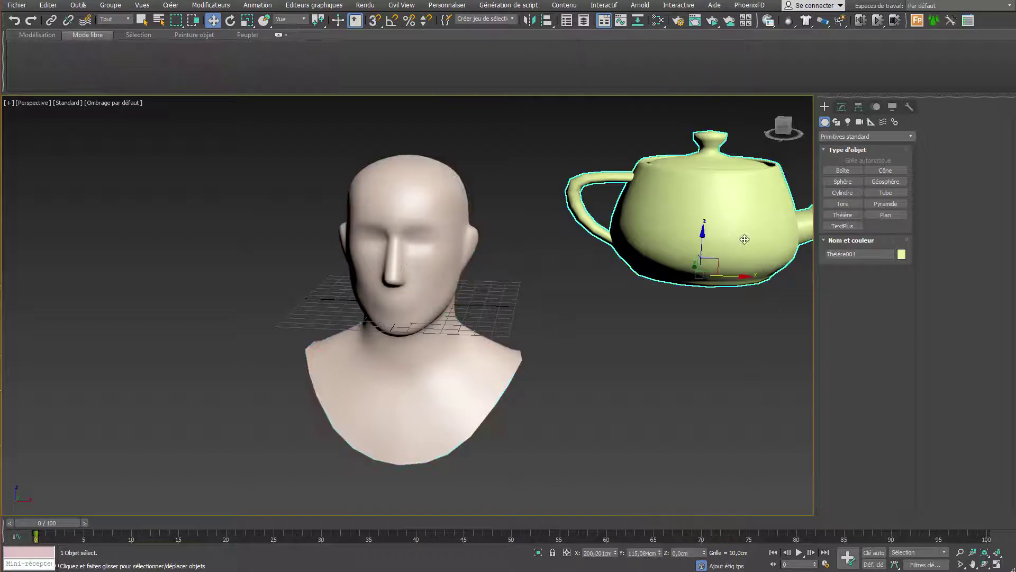
key("Delete")
left_click(389, 236)
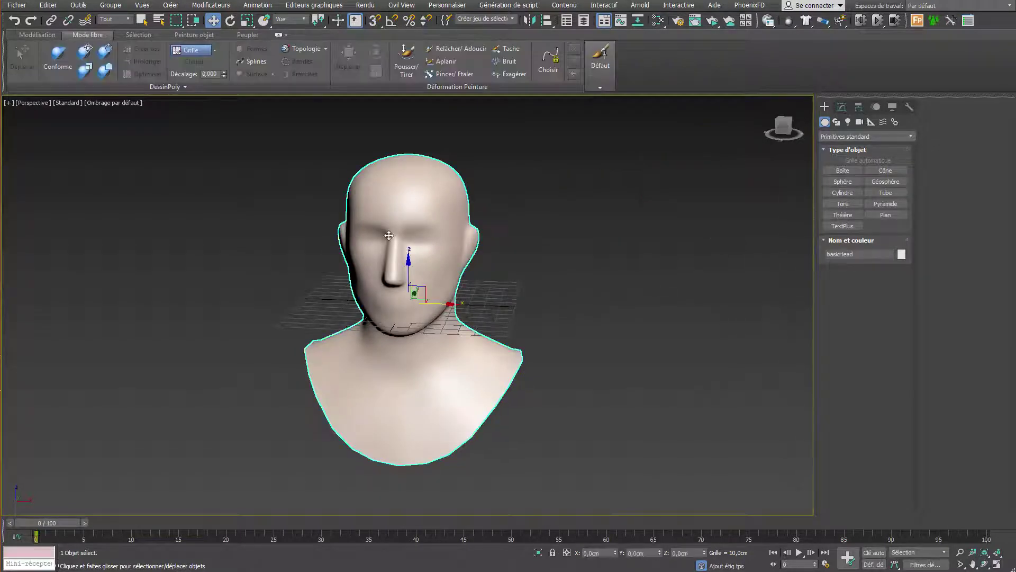
- Set PolyDraw to draw on a surface and pick the basicHead bust as the target object
middle_click_drag(395, 229, 502, 267, "alt")
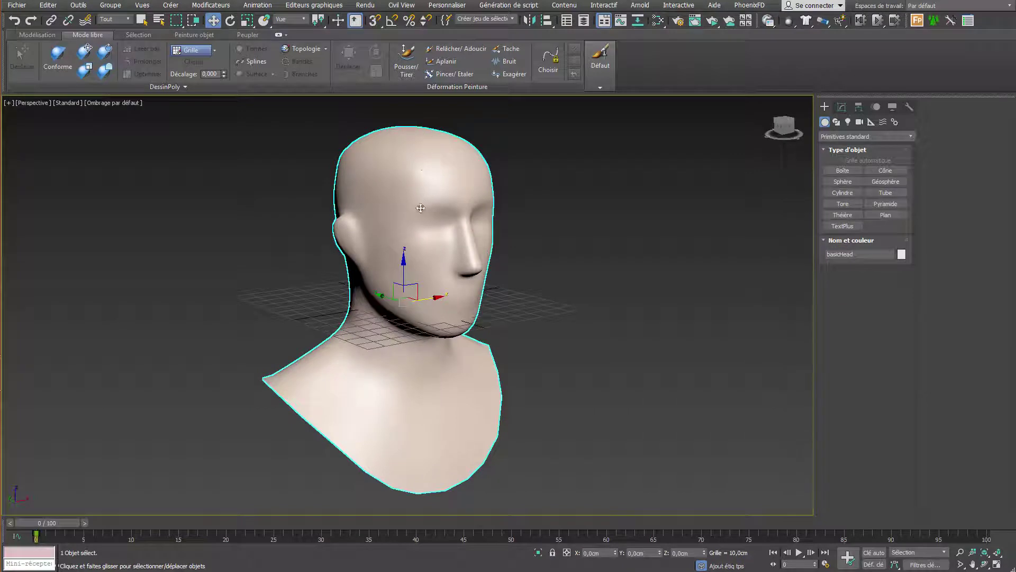
left_click(196, 52)
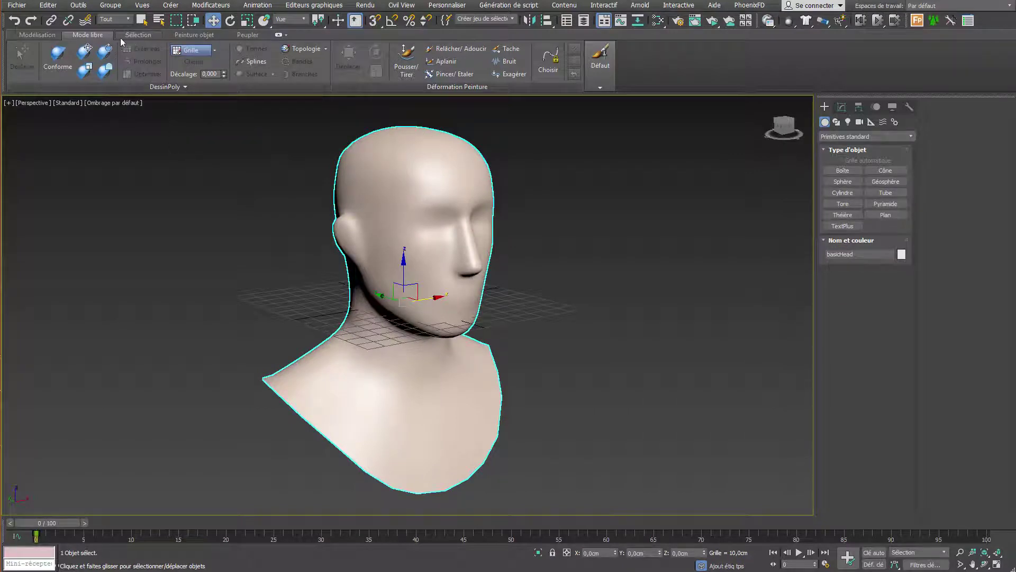
left_click(214, 51)
left_click(190, 75)
left_click(195, 62)
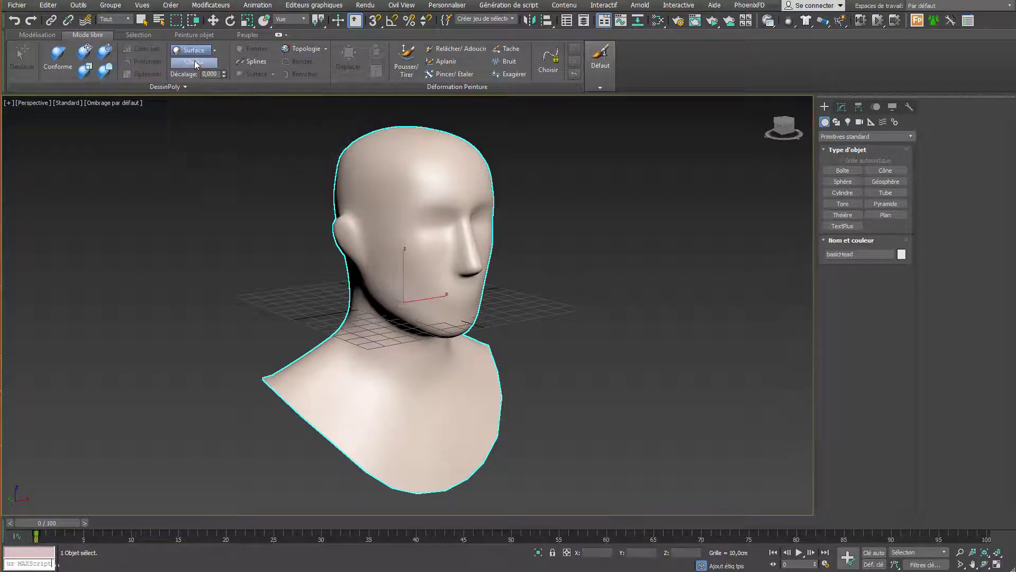
left_click(407, 182)
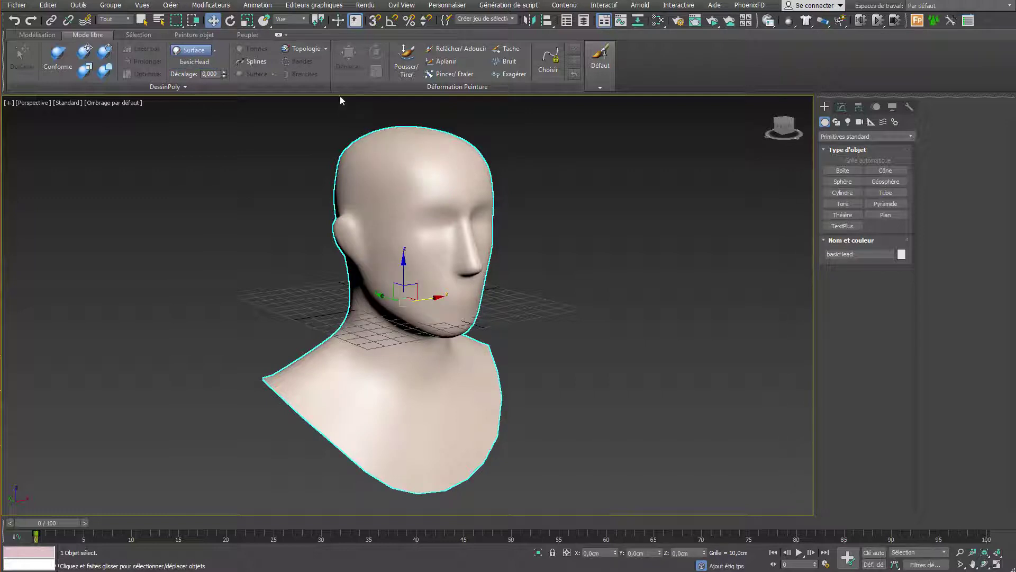
- Activate the PolyDraw Topology tool and set the drawing offset to 1
left_click(306, 49)
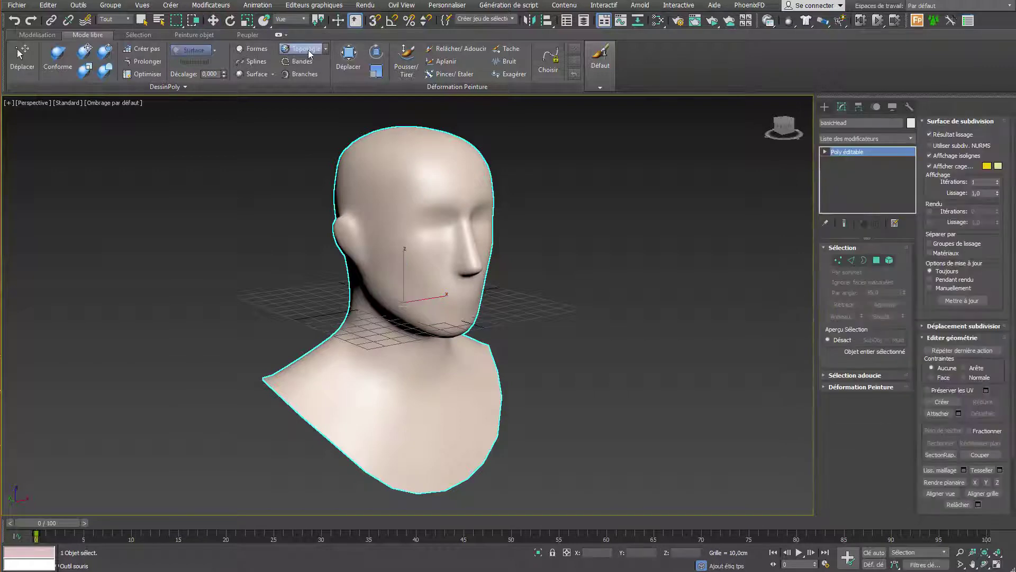
scroll(415, 193, "up", 3)
middle_click_drag(448, 203, 419, 209, "alt")
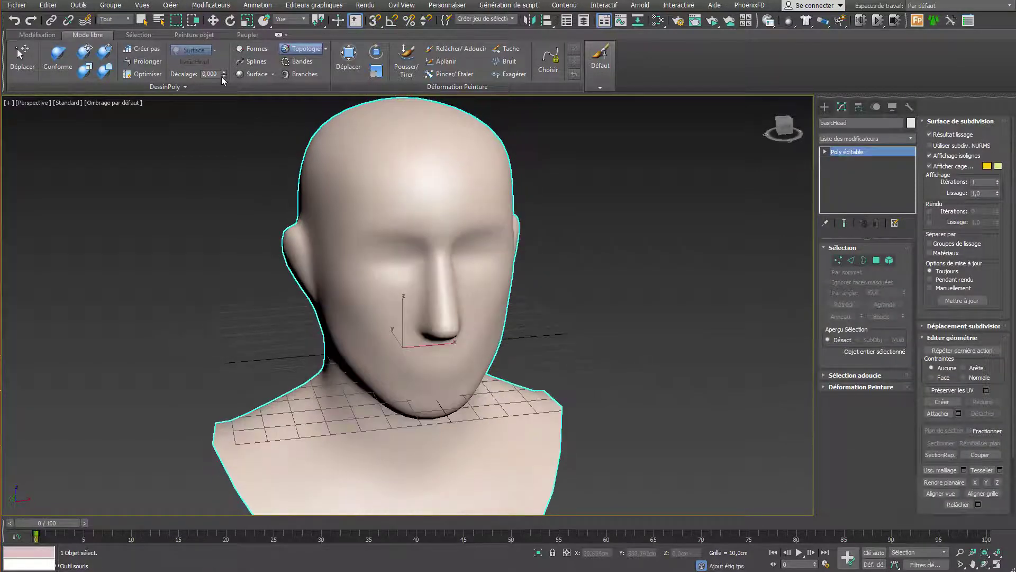
left_click(187, 55)
left_click(429, 206)
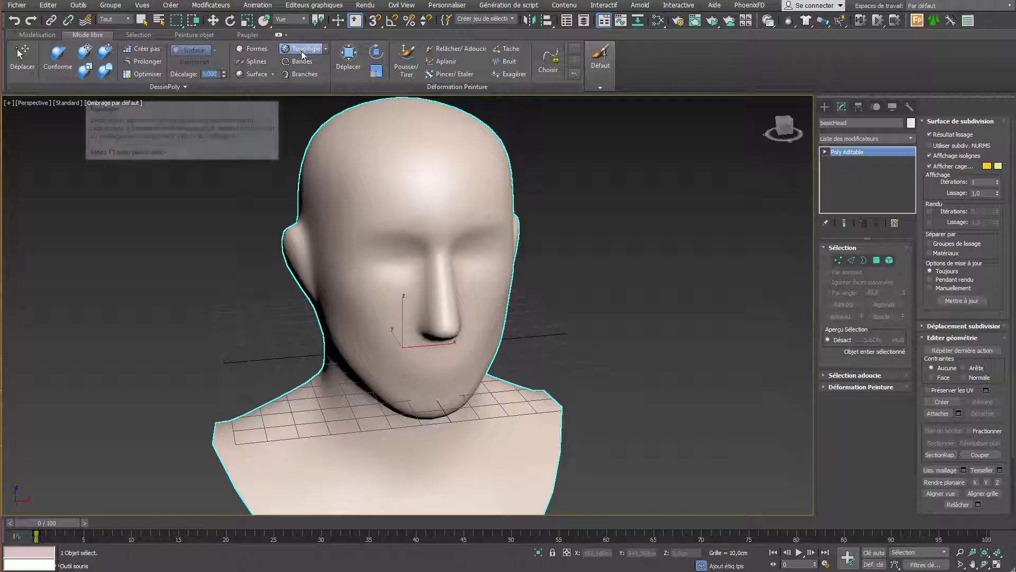
scroll(425, 206, "up", 5)
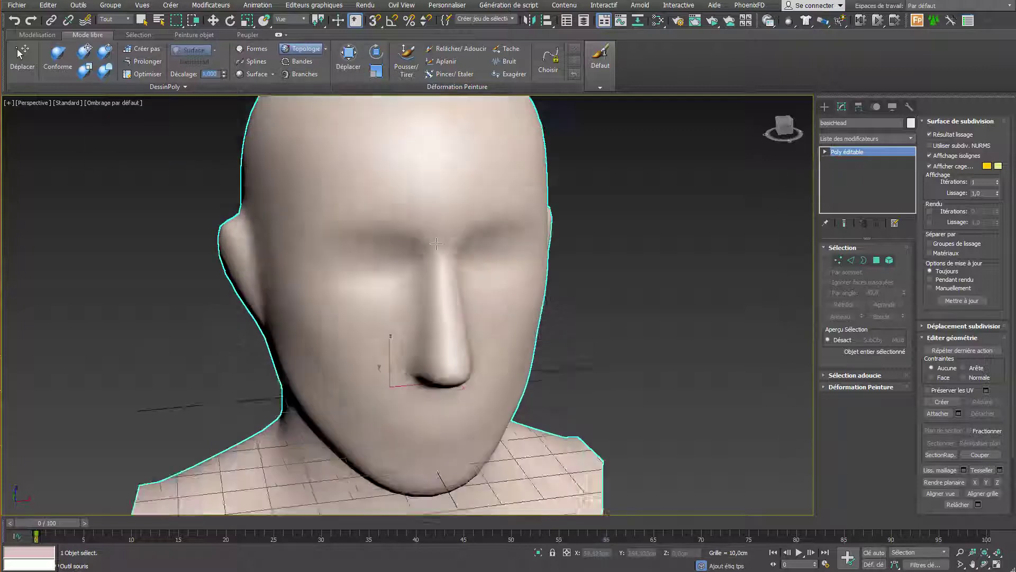
- Sketch four crossing Topology strokes on the forehead above the nose to enclose one quad polygon
left_click_drag(429, 135, 438, 217)
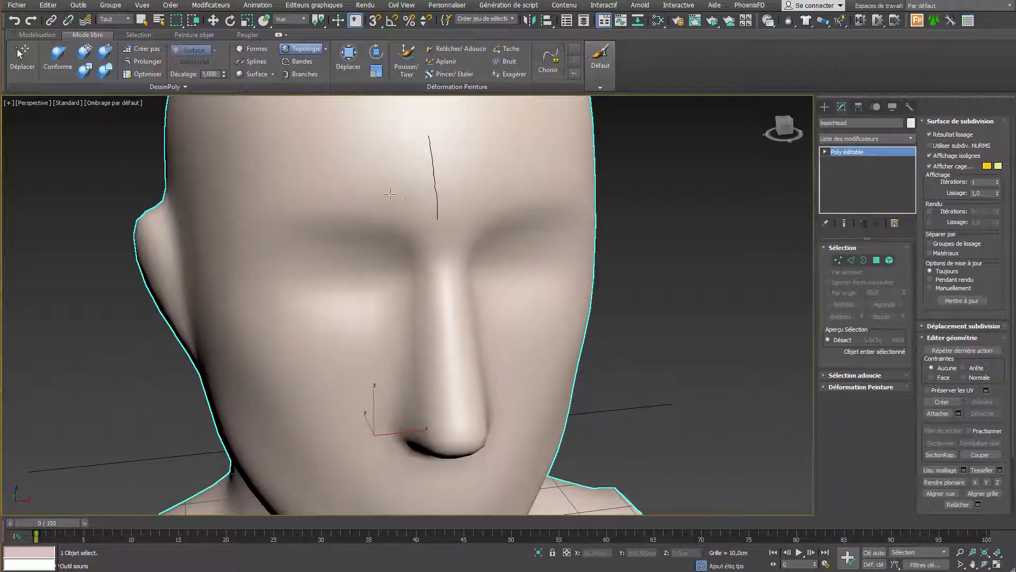
left_click_drag(360, 189, 439, 214)
left_click_drag(363, 143, 375, 216)
left_click_drag(377, 150, 446, 154)
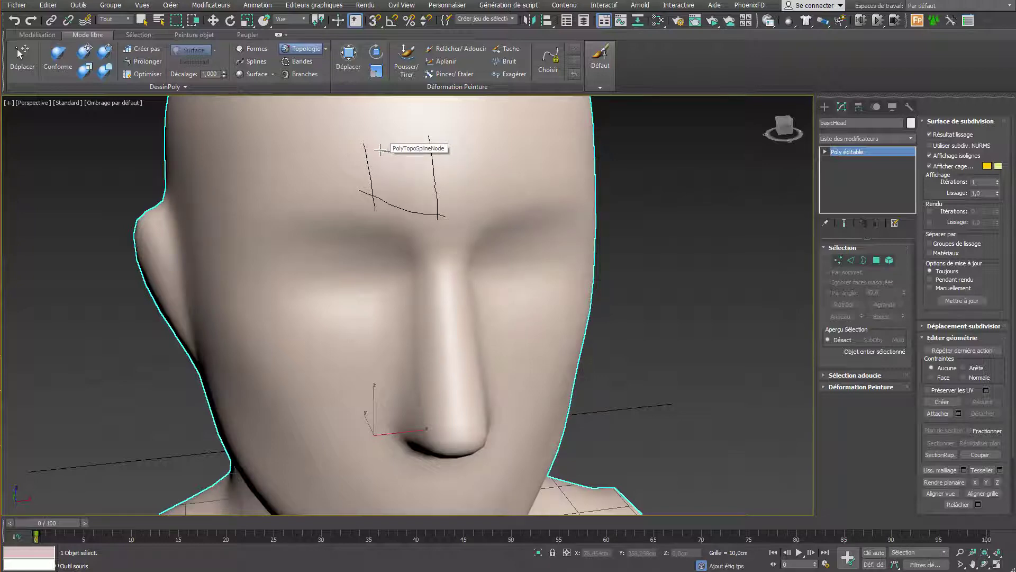
left_click_drag(442, 151, 362, 149)
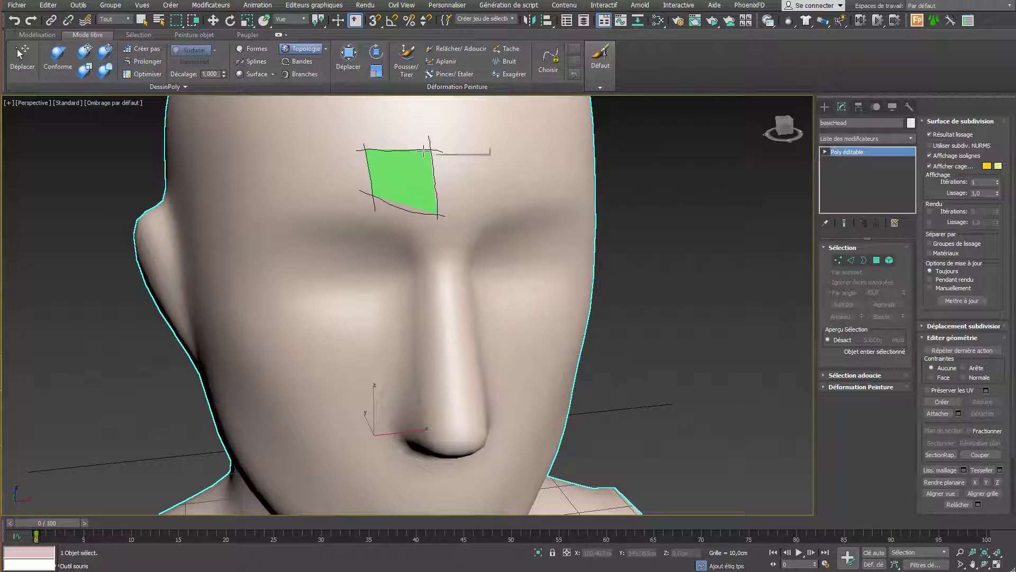
- Sketch strokes for a second quad beside the first one, and erase its outer vertical stroke
left_click_drag(359, 150, 317, 151)
left_click_drag(362, 192, 324, 189)
left_click_drag(325, 141, 335, 198)
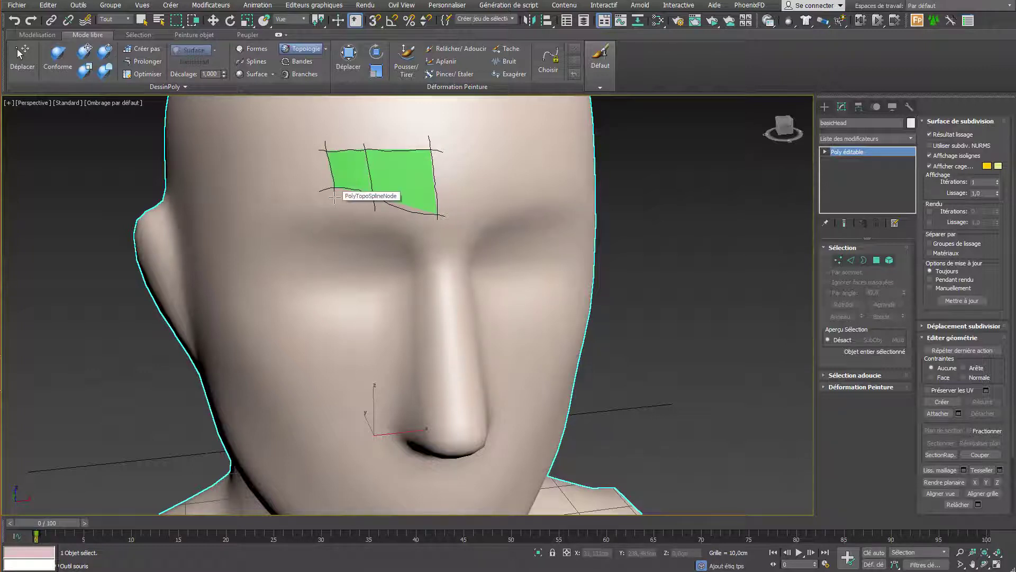
left_click(332, 174, "ctrl")
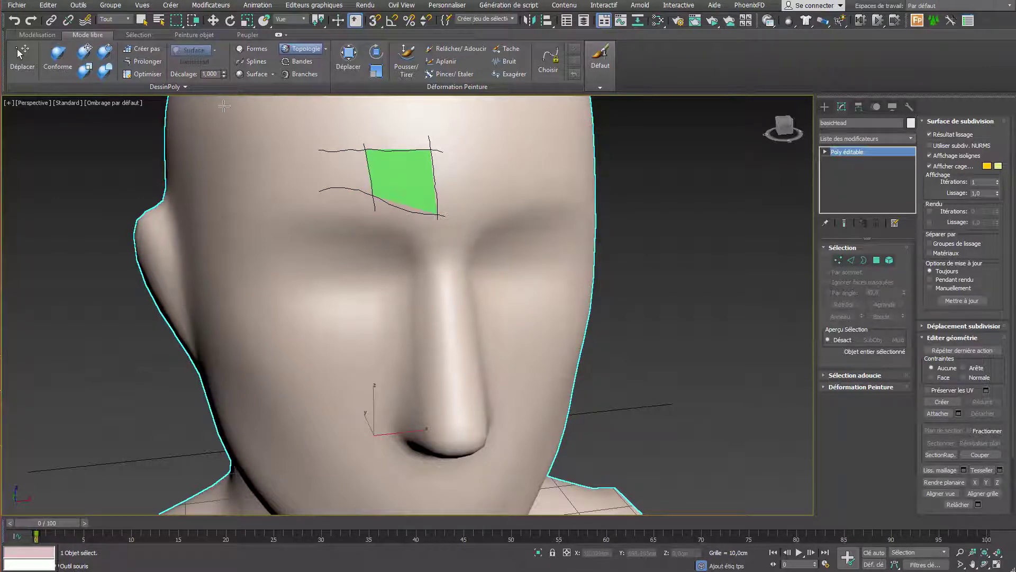
- Start a new PolyDraw object, finish the forehead quad as its geometry, and delete that object
left_click(189, 87)
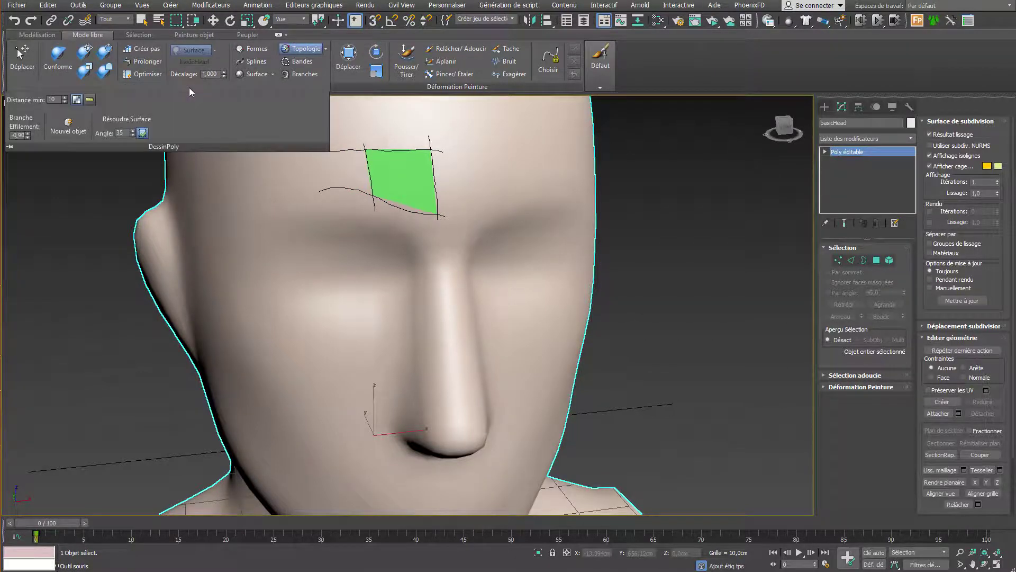
left_click(64, 131)
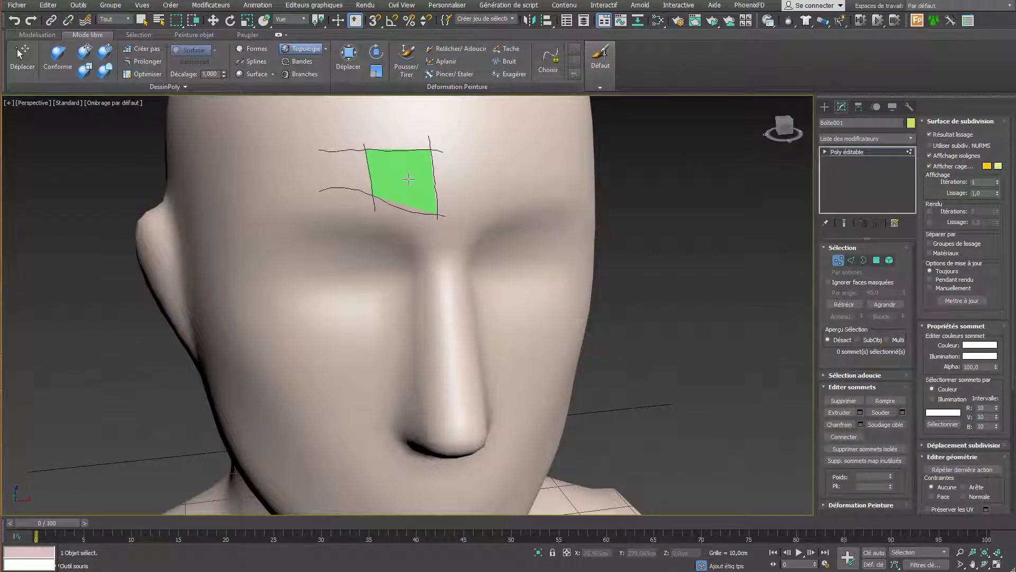
right_click(471, 162)
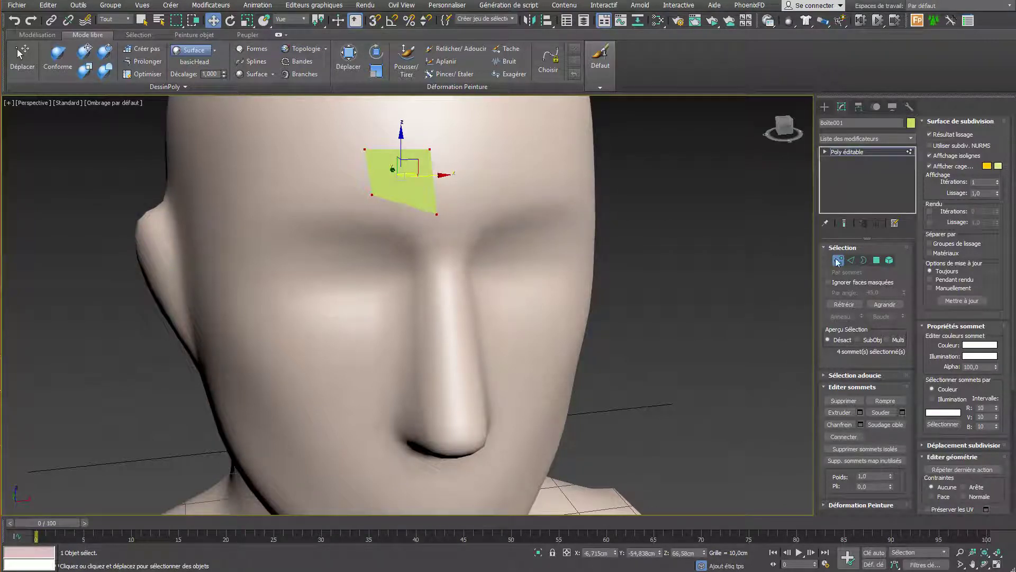
left_click(840, 152)
key("Delete")
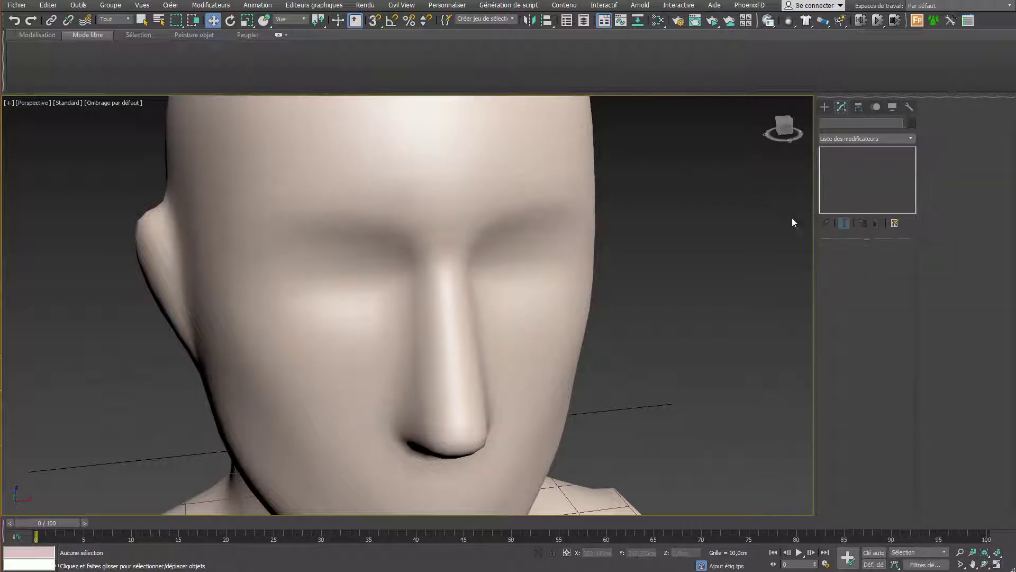
- Select the bust and create a new empty PolyDraw object that draws on basicHead
left_click(304, 141)
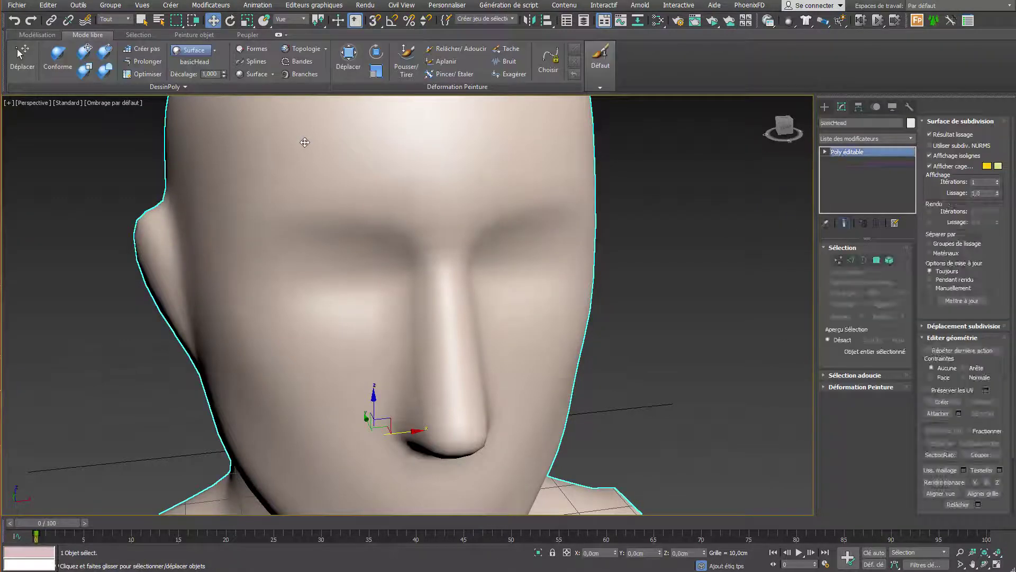
left_click(176, 88)
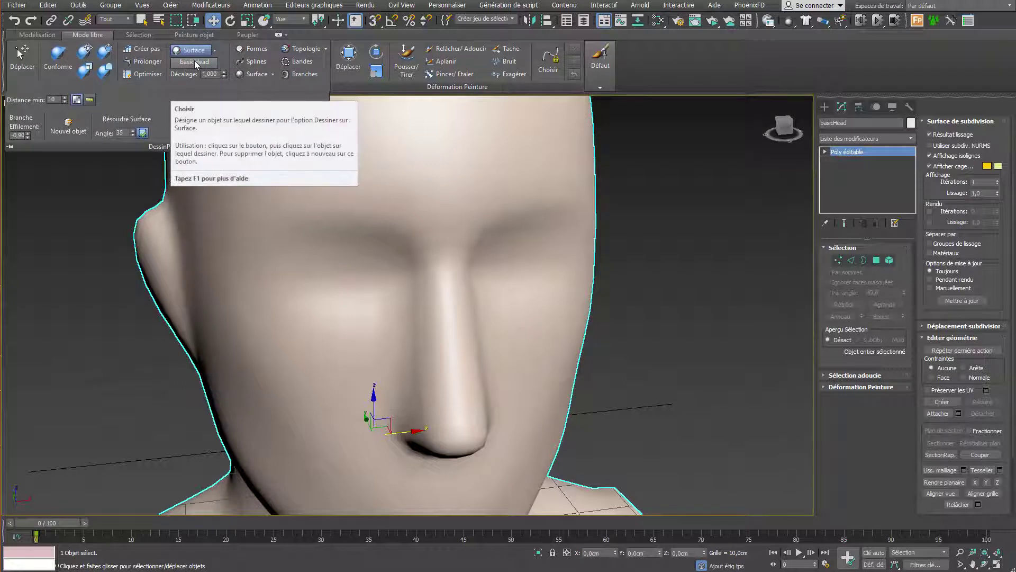
left_click(77, 129)
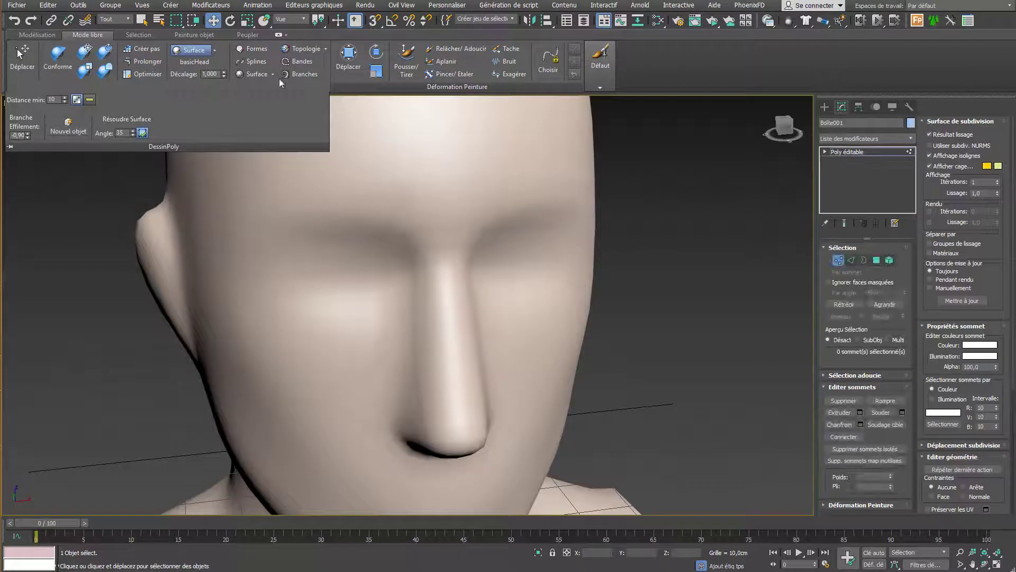
- Draw one quad on the forehead above the nose with crossing Topology strokes and finish it
left_click(302, 49)
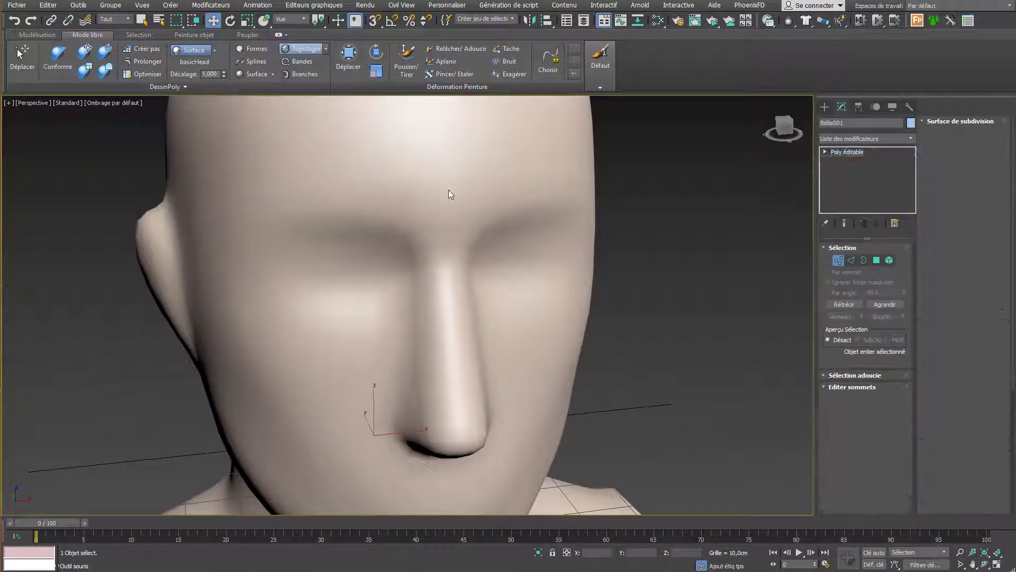
left_click_drag(443, 220, 429, 143)
left_click_drag(366, 155, 463, 155)
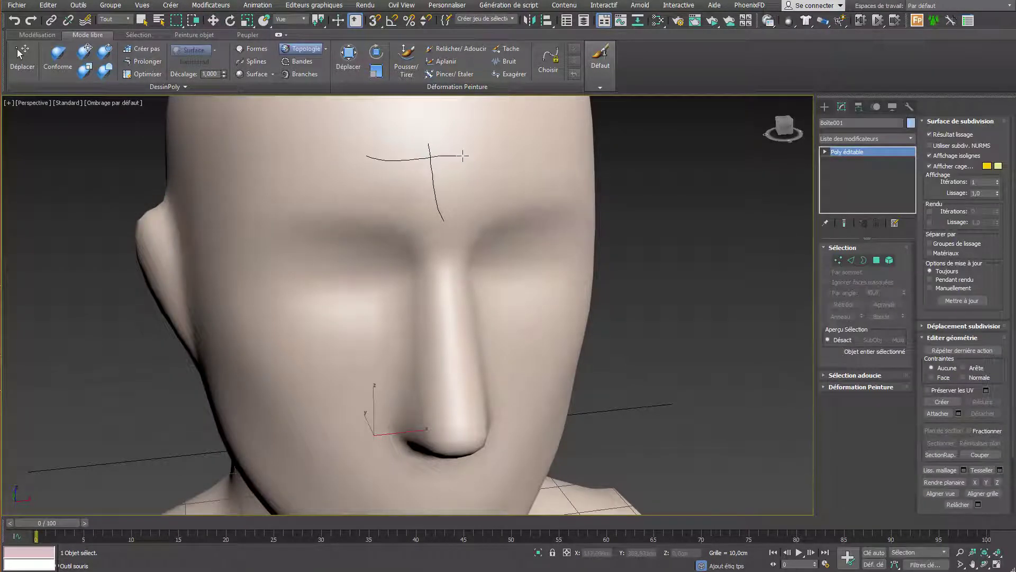
left_click_drag(357, 186, 453, 221)
right_click(413, 206)
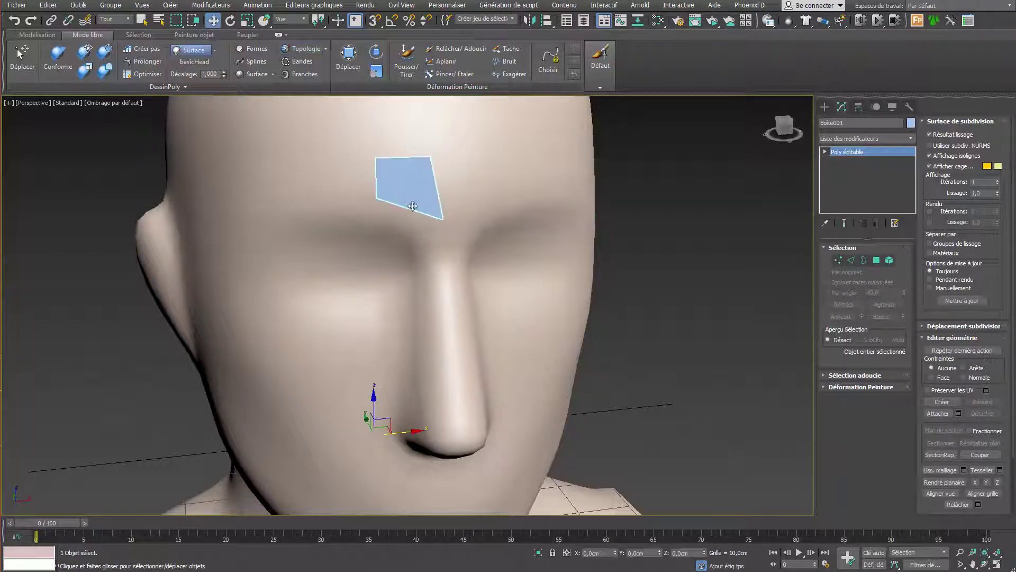
- Lock the quad object's move, rotation and scale on X, Y and Z, and test the lock with a move
scroll(414, 192, "down", 5)
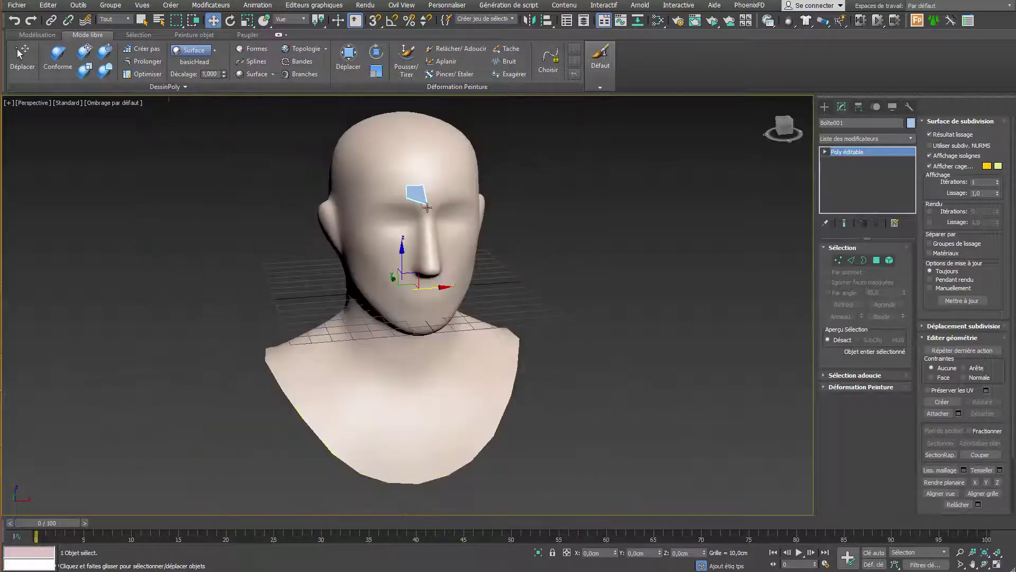
middle_click_drag(414, 192, 426, 259, "alt")
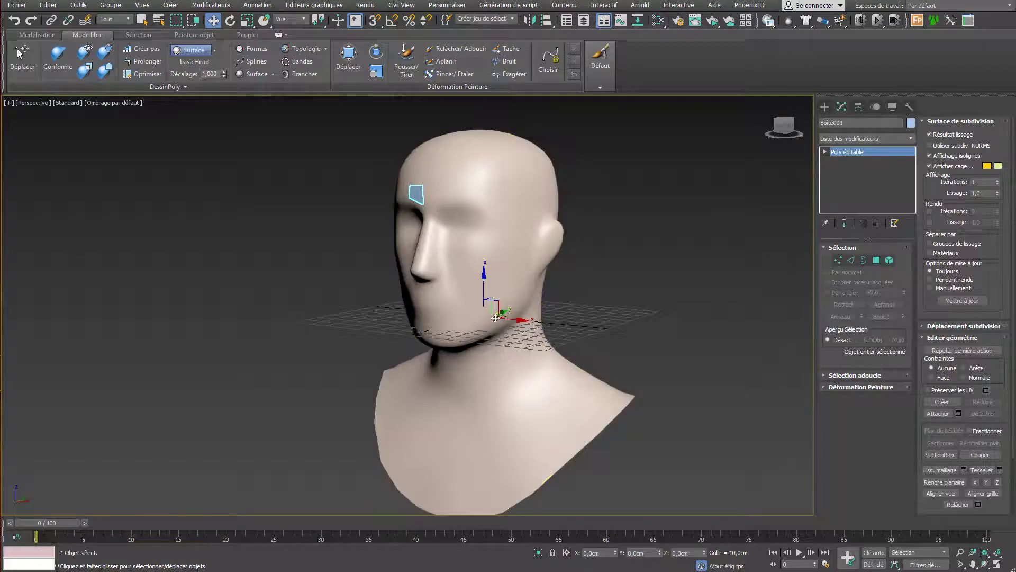
left_click(859, 106)
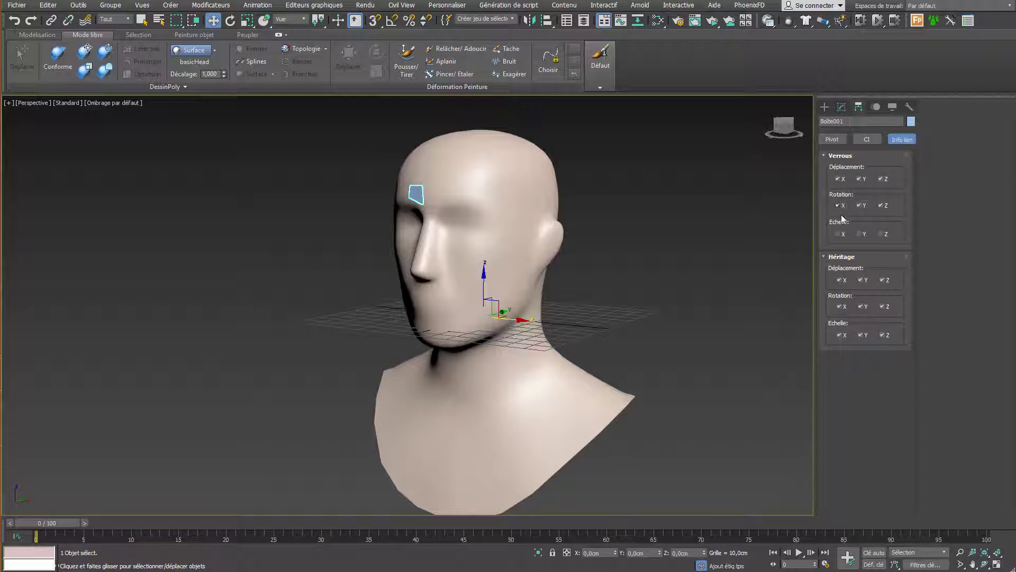
left_click(882, 237)
middle_click_drag(634, 224, 685, 229, "alt")
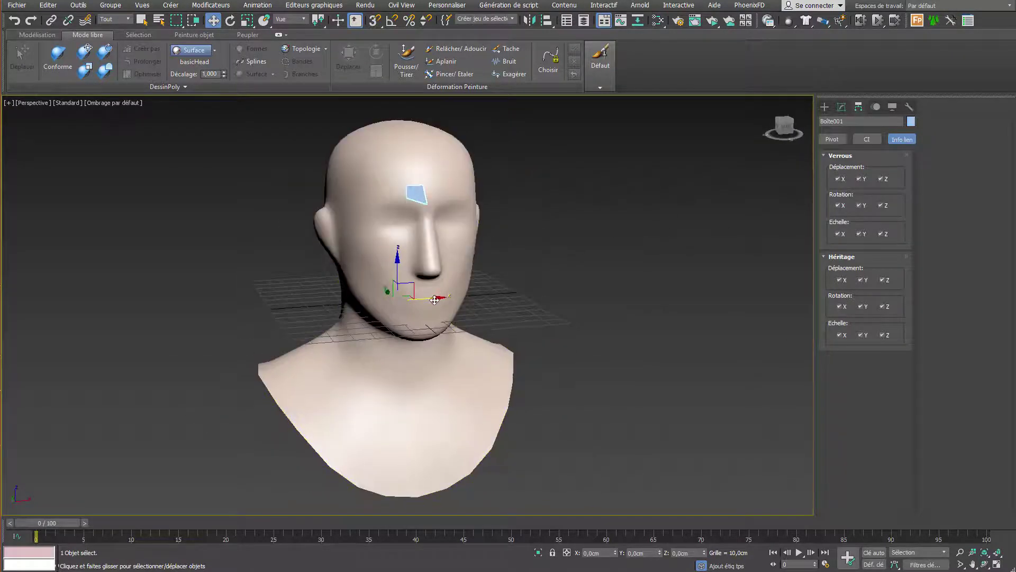
left_click_drag(446, 298, 478, 299)
- Add a Symmetry modifier to the quad object, mirrored on X with the Flip option enabled
left_click(840, 105)
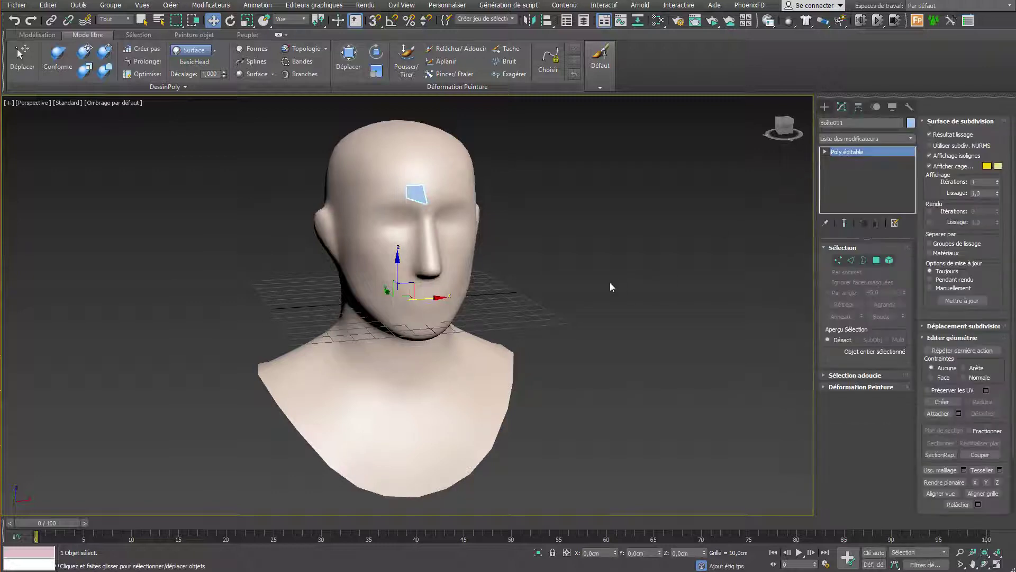
middle_click_drag(610, 286, 529, 276)
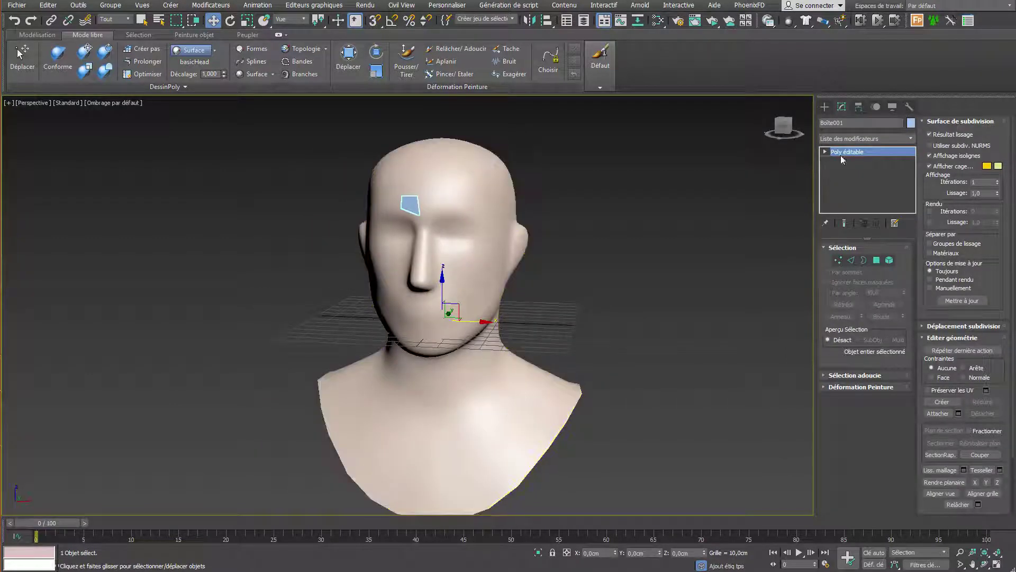
left_click(911, 140)
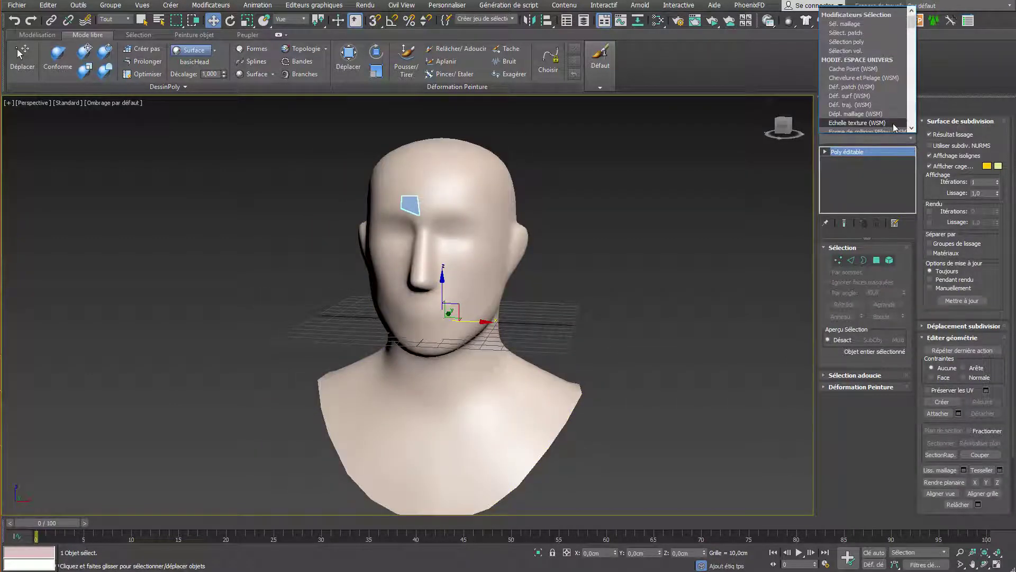
key("s")
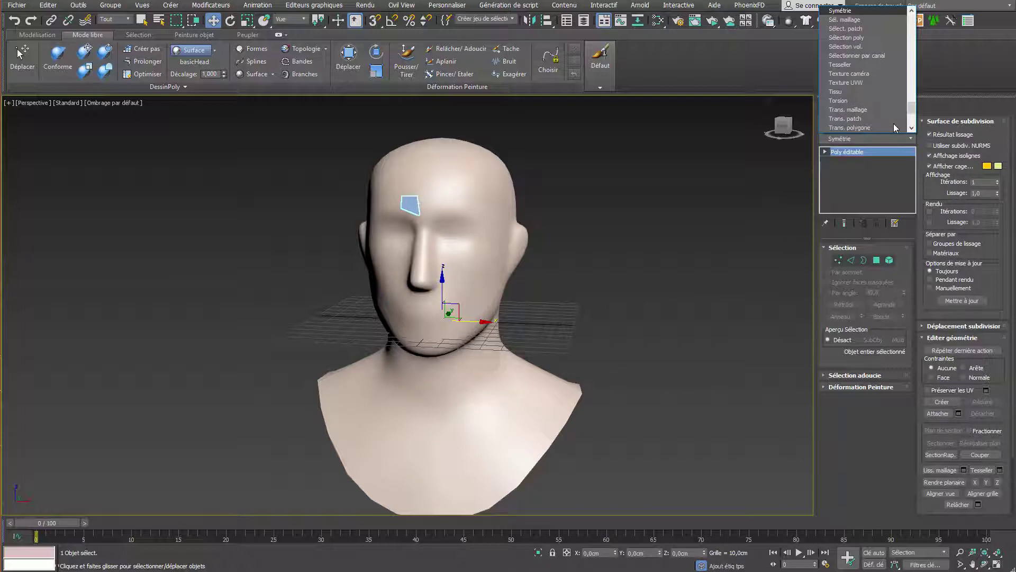
left_click(875, 12)
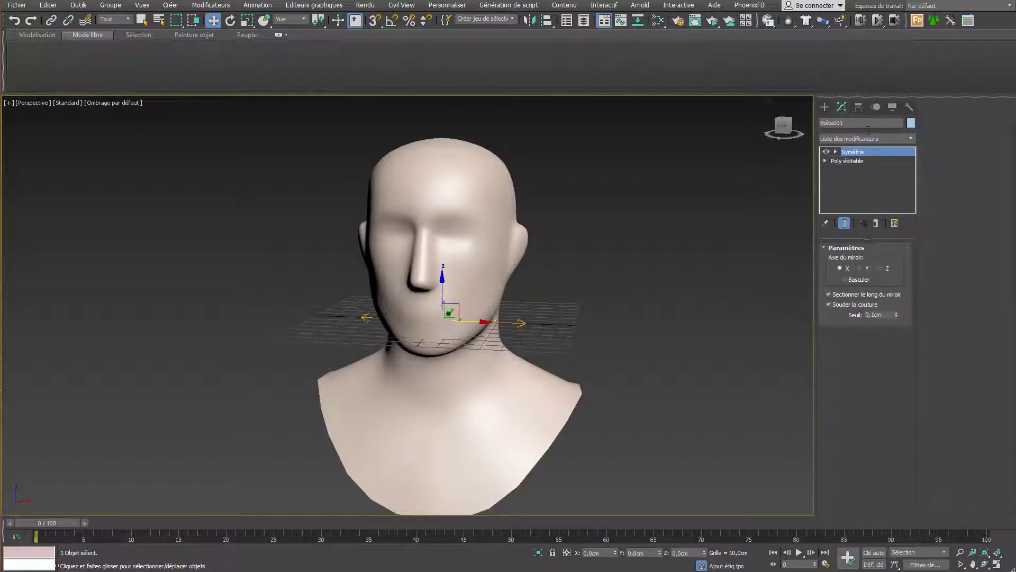
left_click(844, 279)
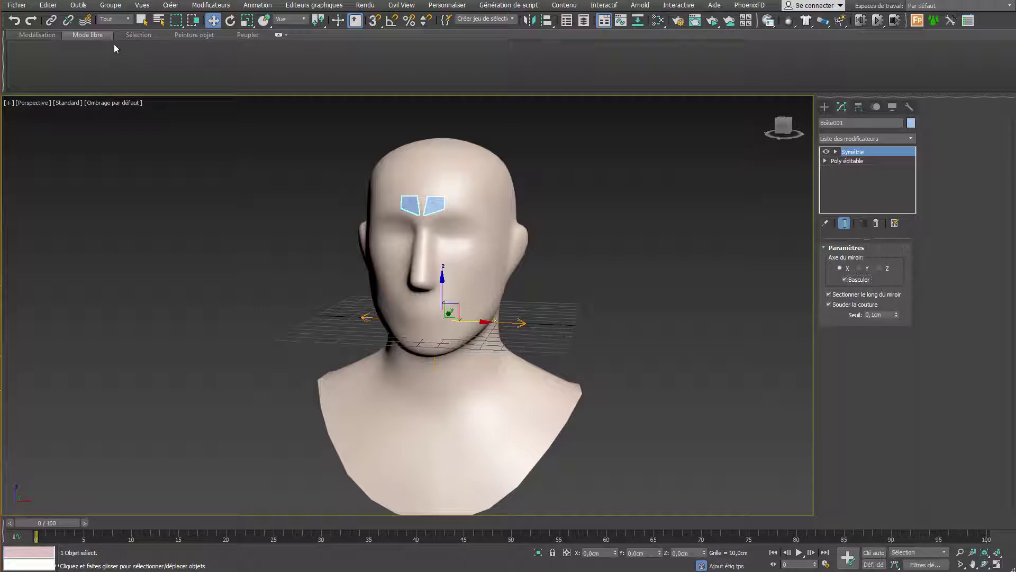
- Activate the Editable Poly level with the Symmetry end result shown, pin the modifier stack, and reselect the quad object
left_click(842, 162)
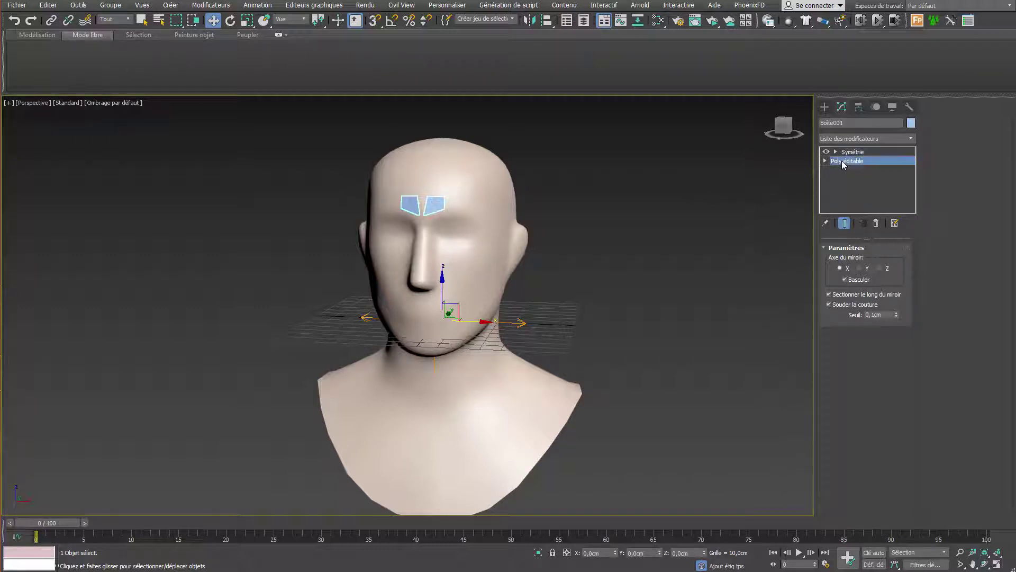
left_click(826, 161)
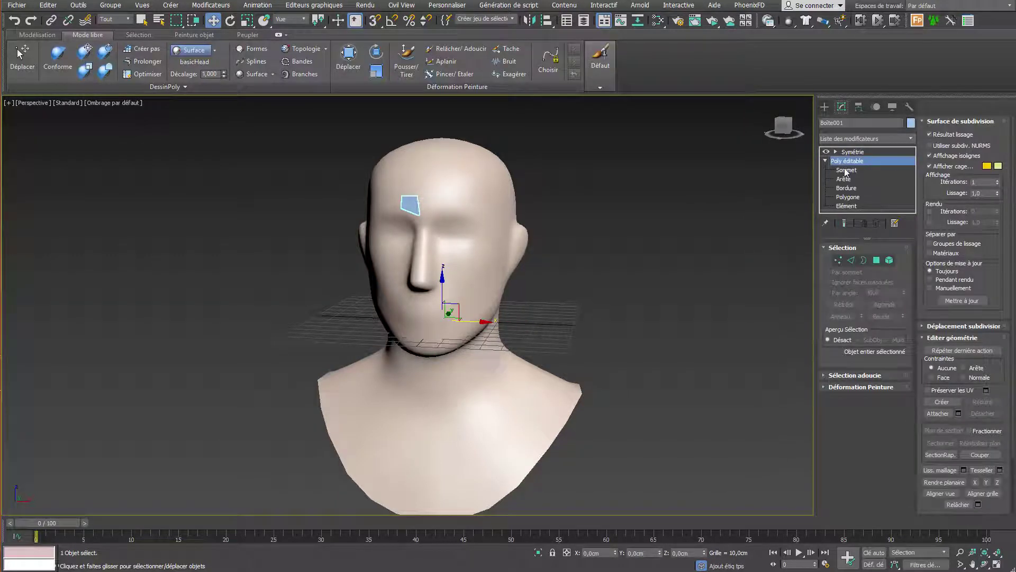
left_click(845, 223)
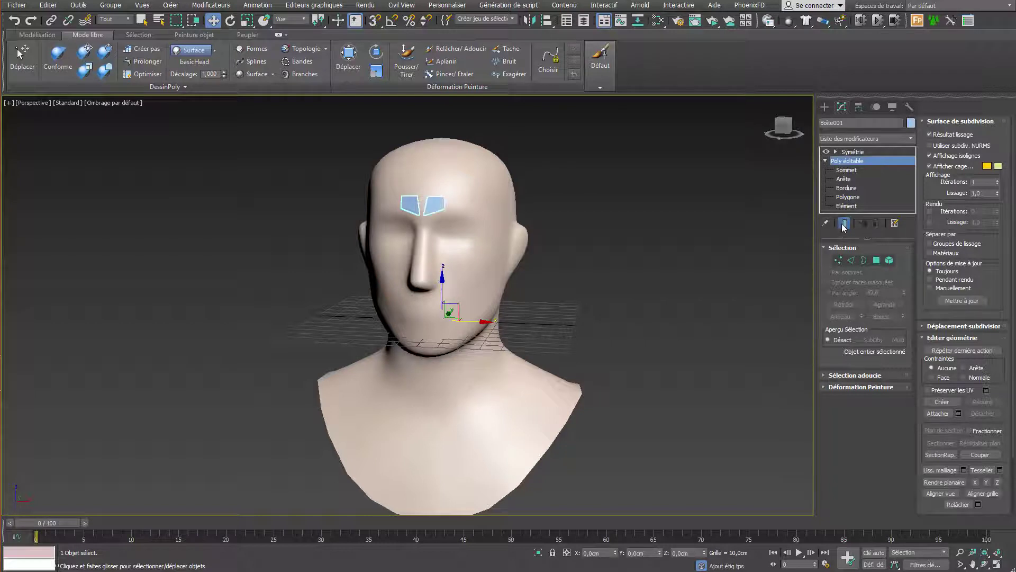
left_click(844, 223)
left_click(845, 223)
left_click(827, 223)
left_click(694, 209)
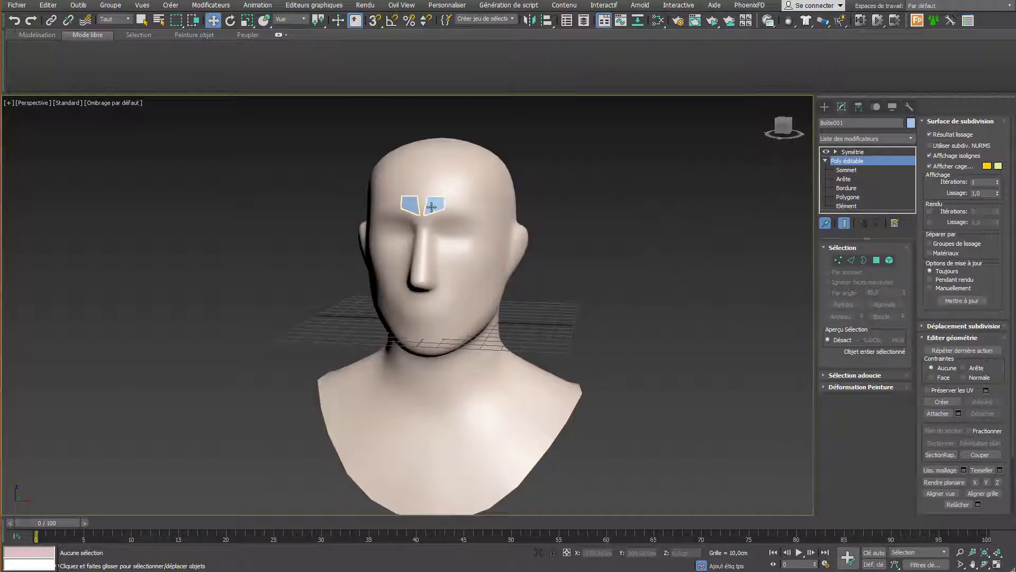
left_click(463, 203)
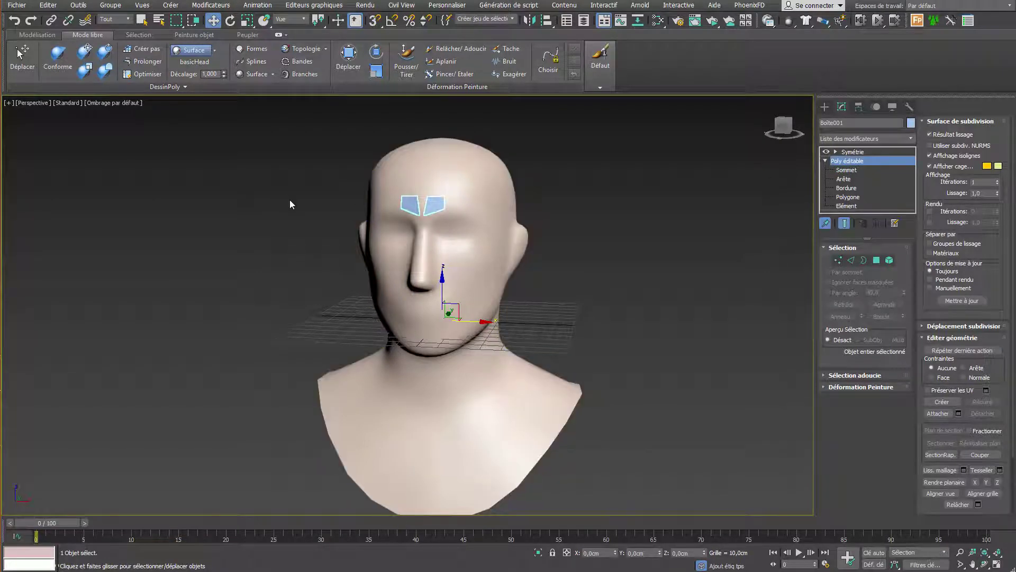
- Conform the forehead quad to the bust's surface with the Conform brush and inspect the fit from the side
scroll(300, 204, "up", 6)
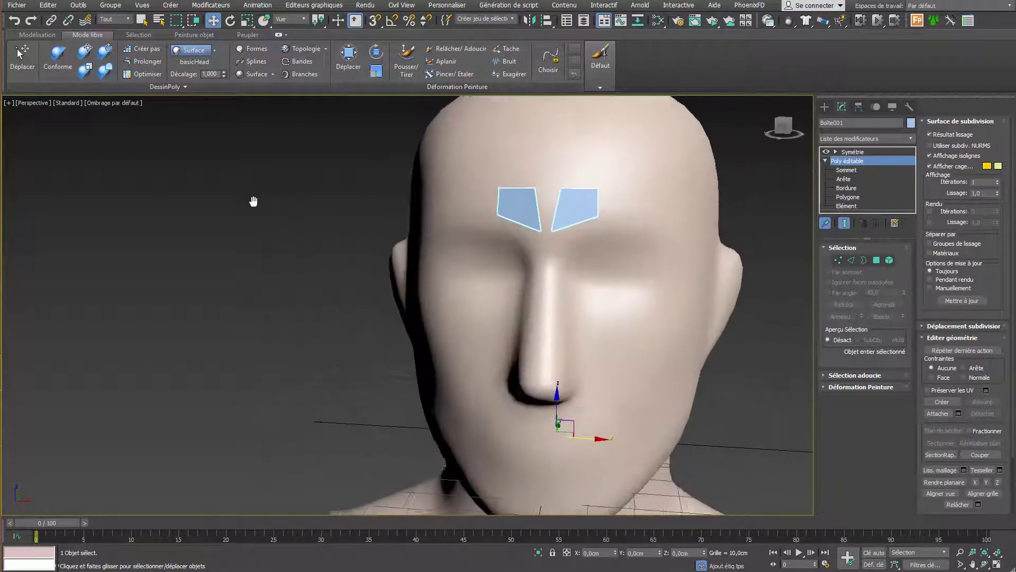
middle_click_drag(157, 169, 153, 195)
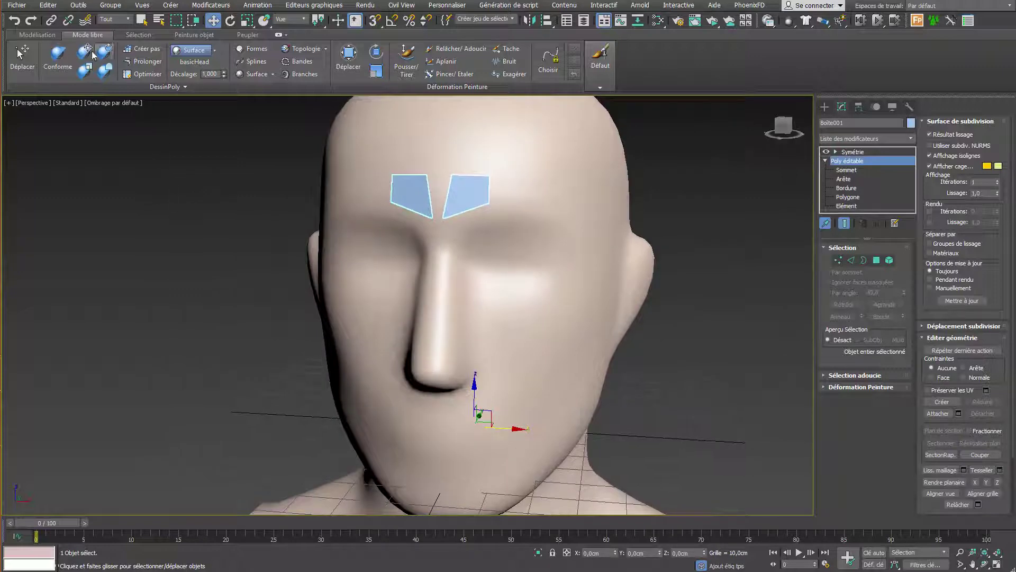
left_click(57, 56)
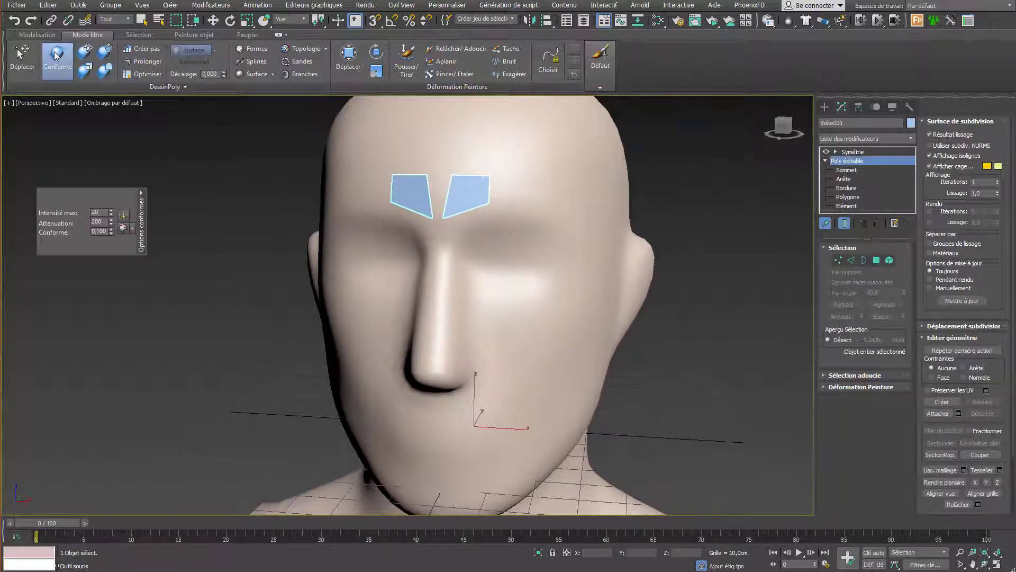
mouse_move(400, 190)
left_mouse_down()
mouse_move(423, 214)
mouse_move(522, 159)
mouse_move(409, 192)
mouse_move(374, 182)
mouse_move(444, 229)
left_mouse_up()
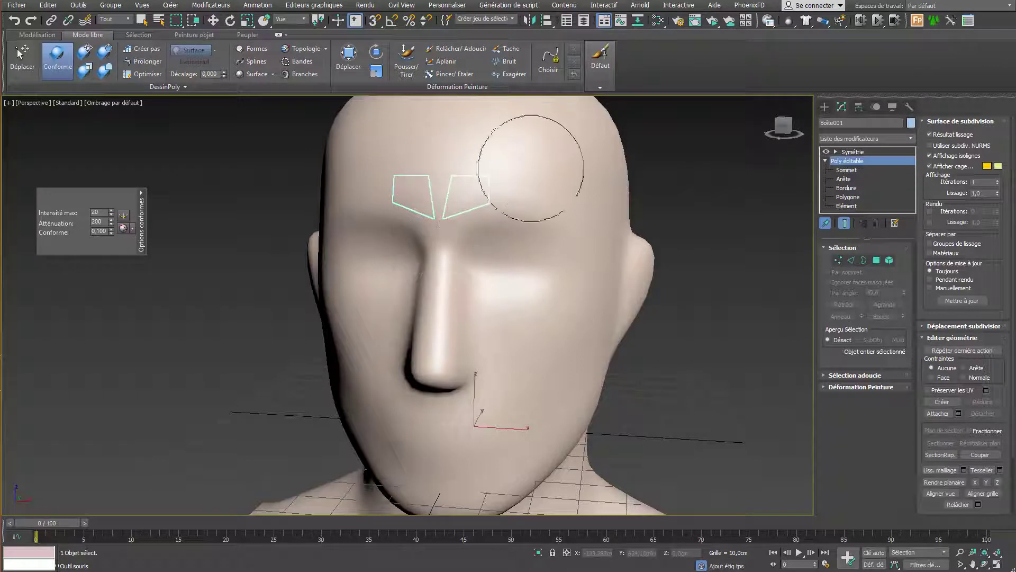
left_click_drag(784, 128, 719, 140)
mouse_move(719, 140)
middle_mouse_down("alt")
mouse_move(681, 124)
mouse_move(717, 154)
mouse_move(704, 170)
middle_mouse_up("alt")
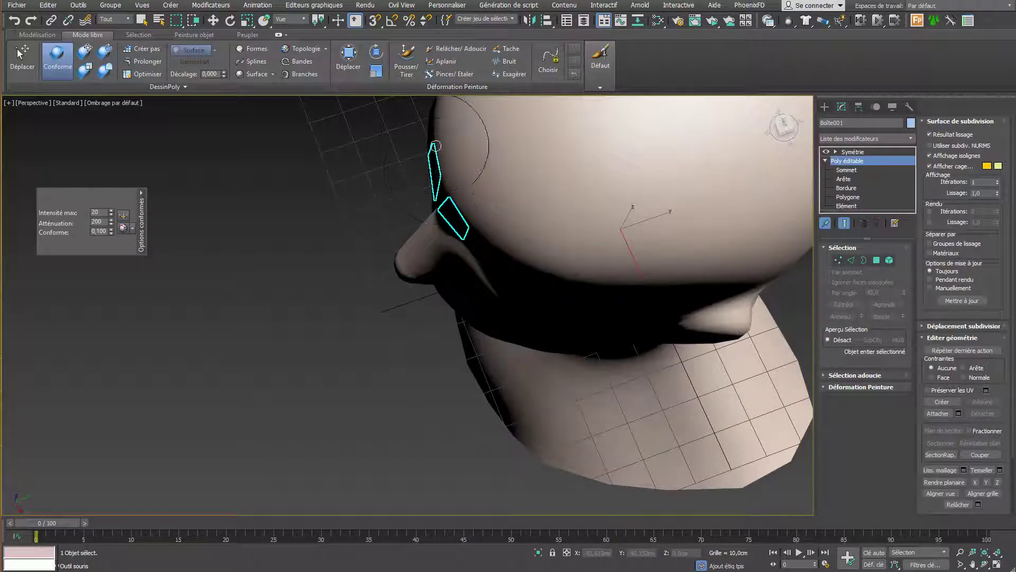
left_click(782, 127)
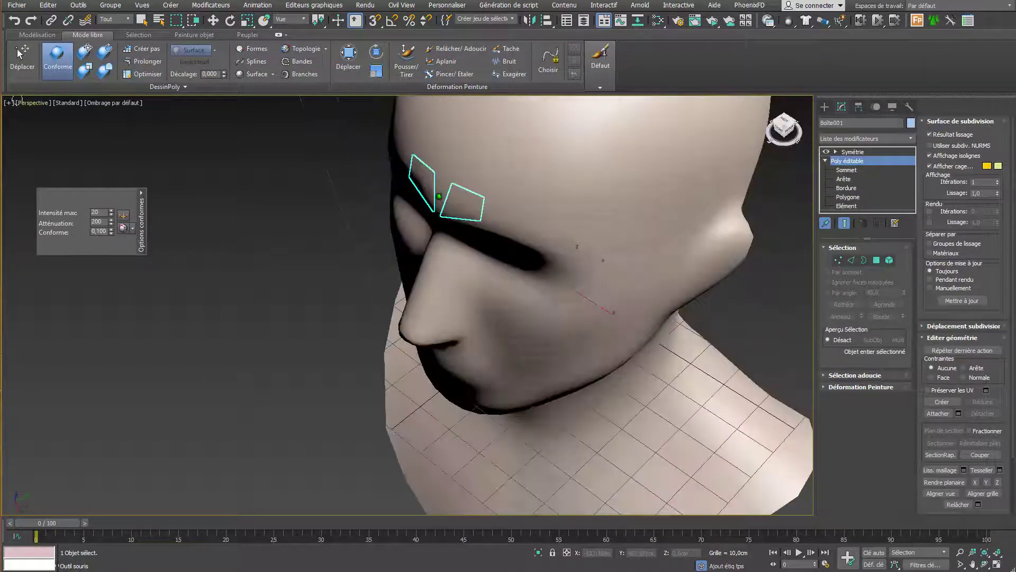
- Use the Move Conform brush to pull the quad's lower outer corner toward the eye and back up to the forehead
left_click(85, 51)
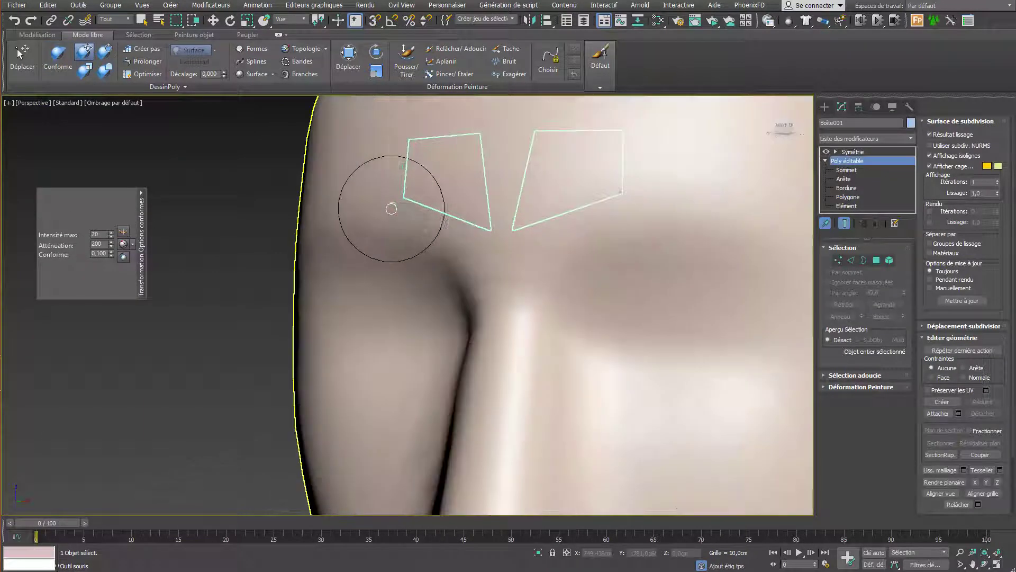
scroll(390, 207, "up", 5)
mouse_move(400, 194)
left_mouse_down()
mouse_move(384, 363)
mouse_move(339, 317)
mouse_move(298, 374)
mouse_move(364, 313)
left_mouse_up()
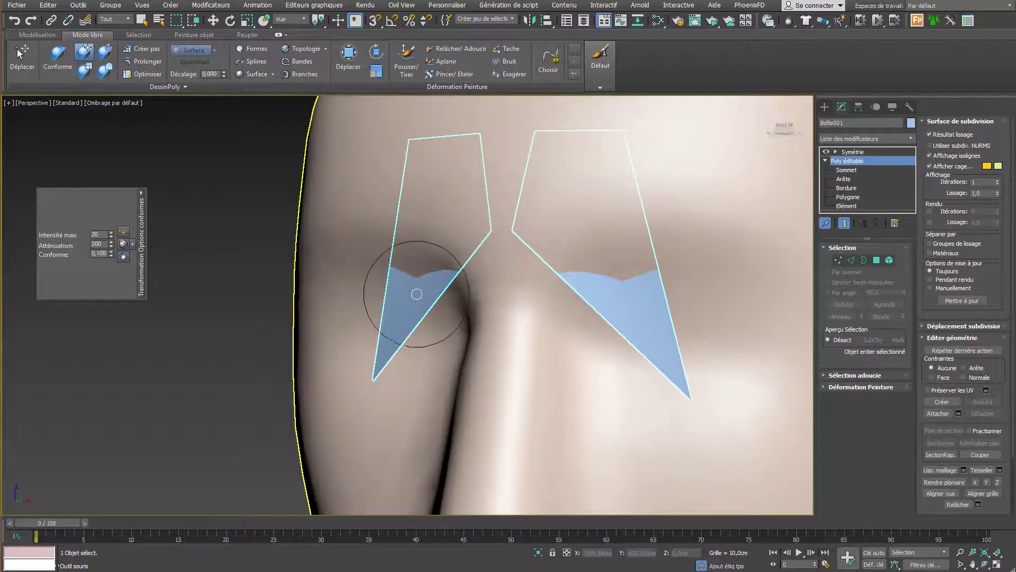
mouse_move(371, 380)
left_mouse_down()
mouse_move(377, 296)
mouse_move(406, 196)
mouse_move(404, 238)
left_mouse_up()
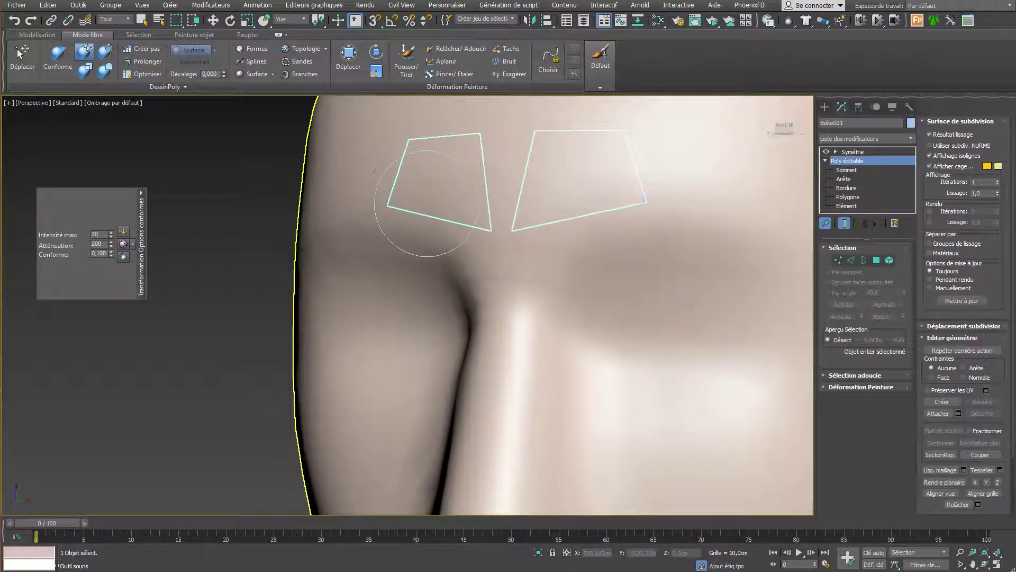
- Set the PolyDraw surface offset to 1 and conform the quad to the head again
double_click(212, 73)
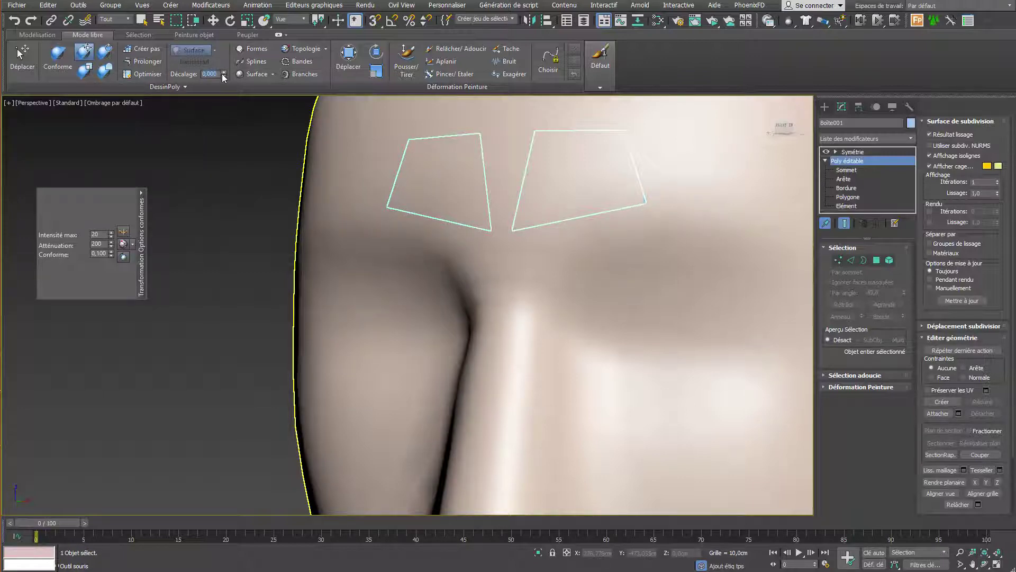
type("1")
key("Return")
left_click(57, 58)
left_click_drag(363, 205, 479, 225)
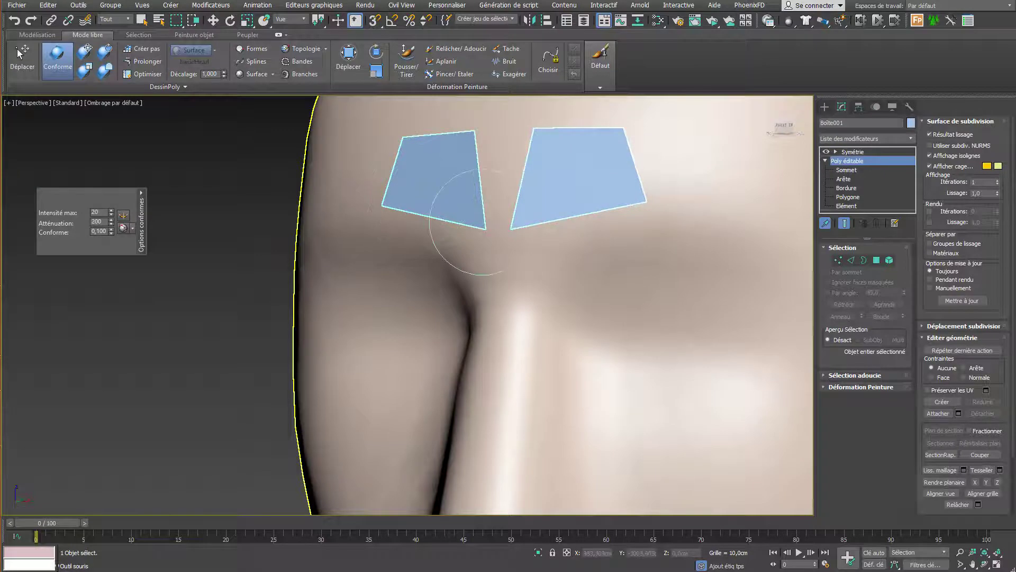
- Reposition the quad's two inner corners beside the top of the nose with the Move Conform brush
left_click(84, 51)
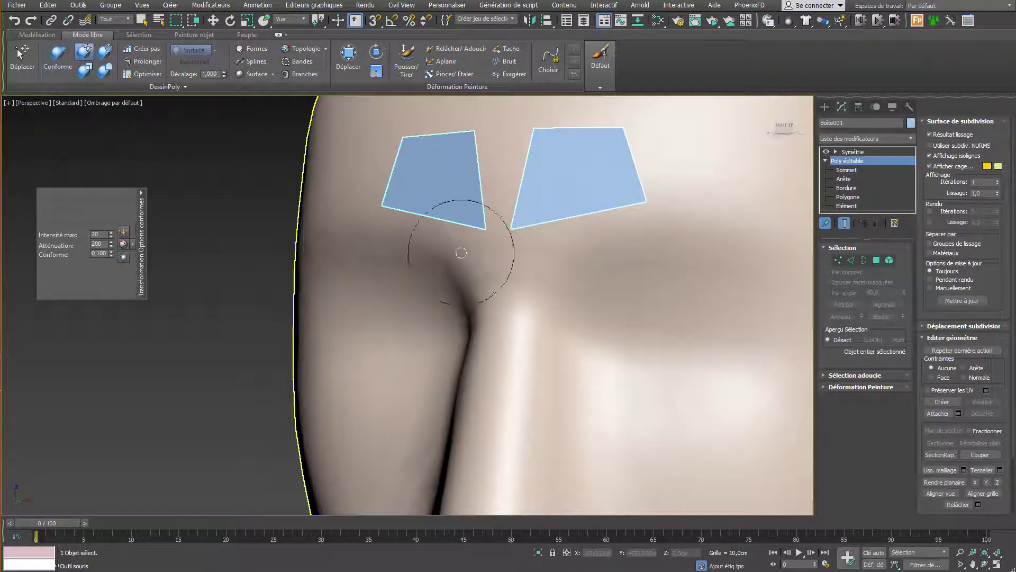
mouse_move(484, 227)
left_mouse_down()
mouse_move(489, 253)
mouse_move(482, 249)
left_mouse_up()
left_click(782, 125)
left_click_drag(467, 128, 493, 185)
left_click_drag(485, 248, 470, 244)
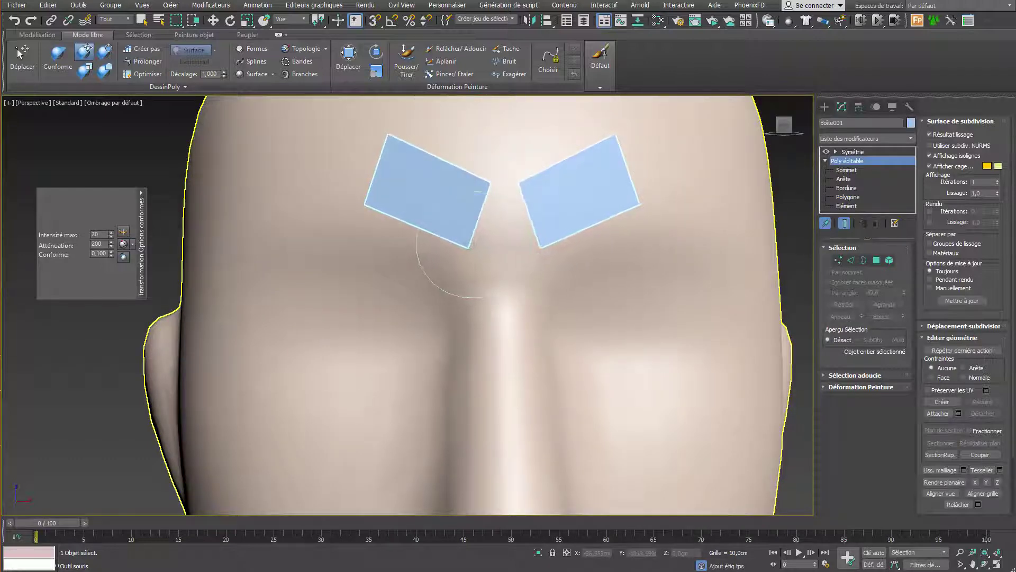
left_click_drag(493, 189, 480, 188)
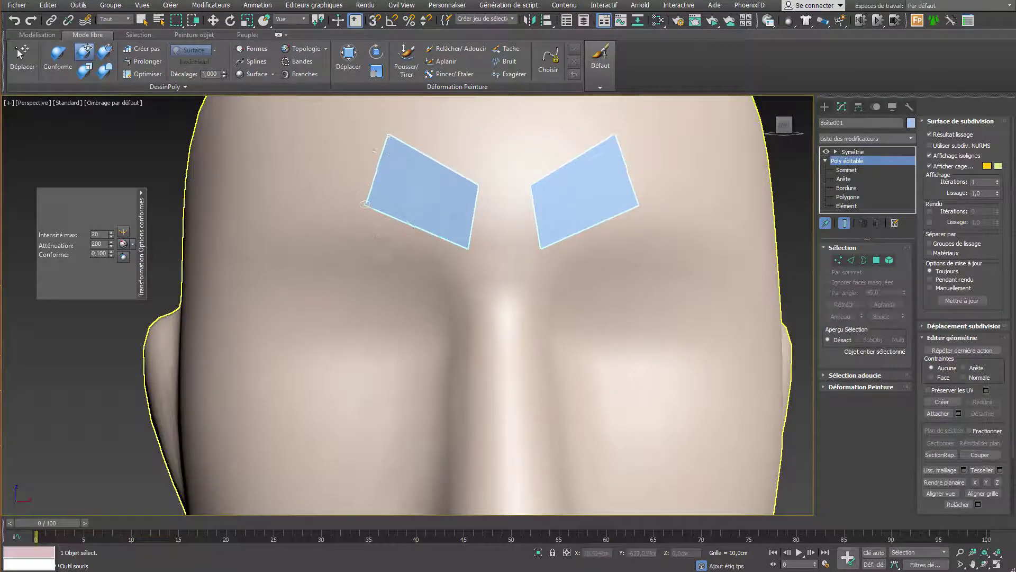
- Shrink the quad by moving its outer corners inward, and refine the remaining corners into a tilted shape at the inner brow
left_click_drag(368, 206, 418, 220)
left_click_drag(381, 136, 429, 180)
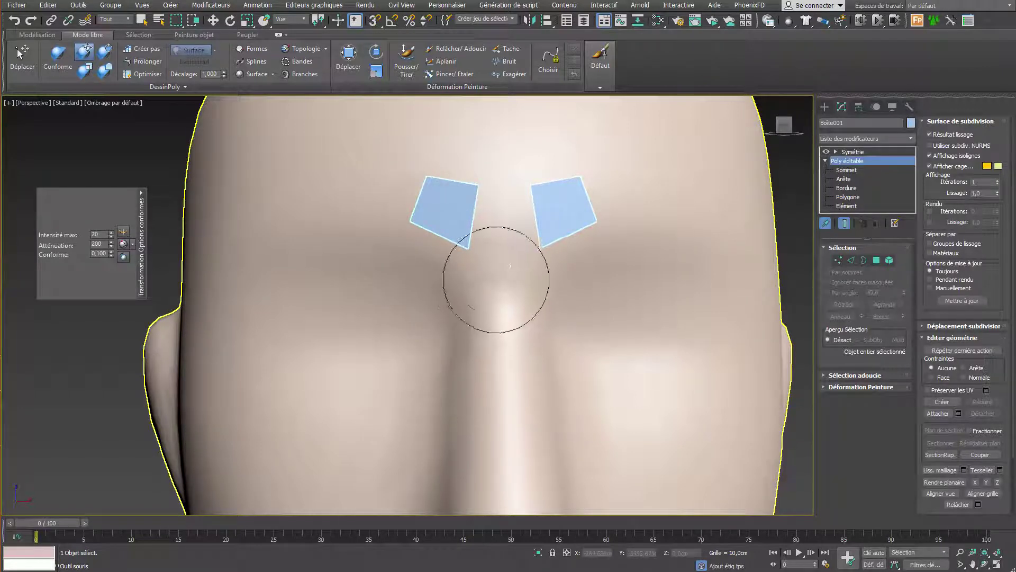
mouse_move(473, 248)
left_mouse_down()
mouse_move(430, 289)
mouse_move(403, 220)
mouse_move(404, 284)
mouse_move(413, 254)
left_mouse_up()
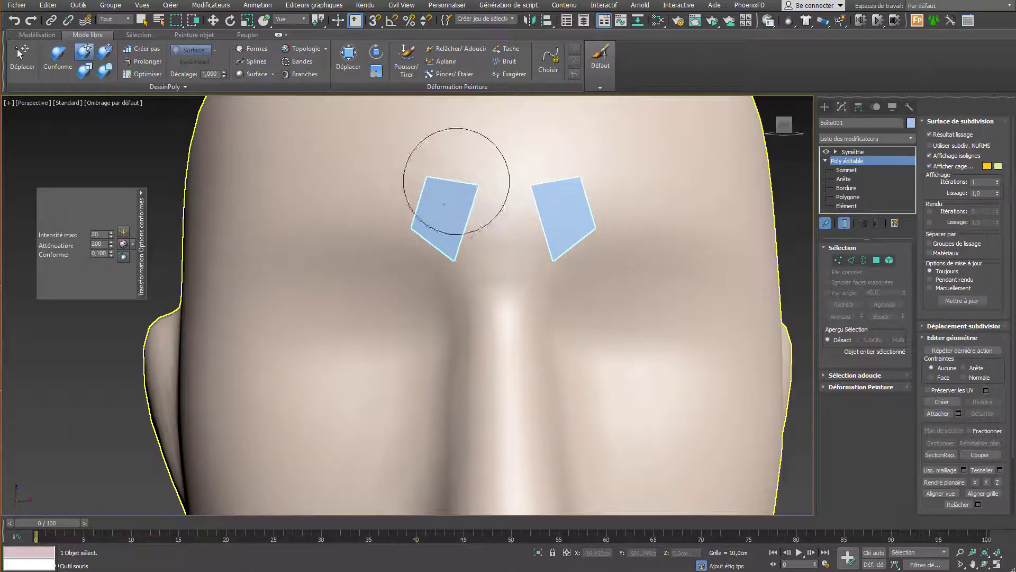
left_click_drag(489, 186, 479, 201)
left_click_drag(427, 176, 429, 177)
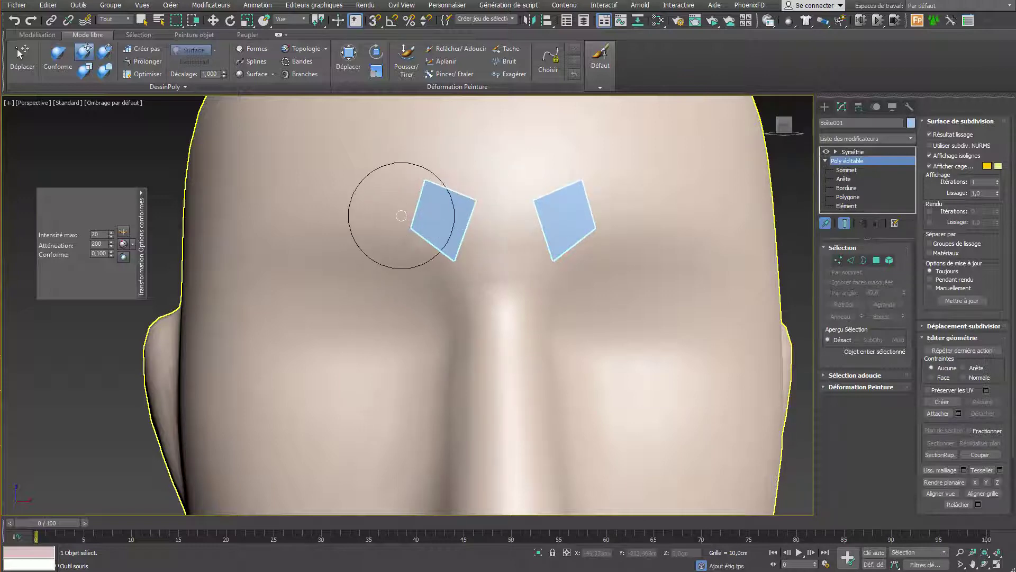
- Extend the quad's outer edge into a second polygon along the brow, display edged faces, and adjust the new outer corners
left_click(143, 61)
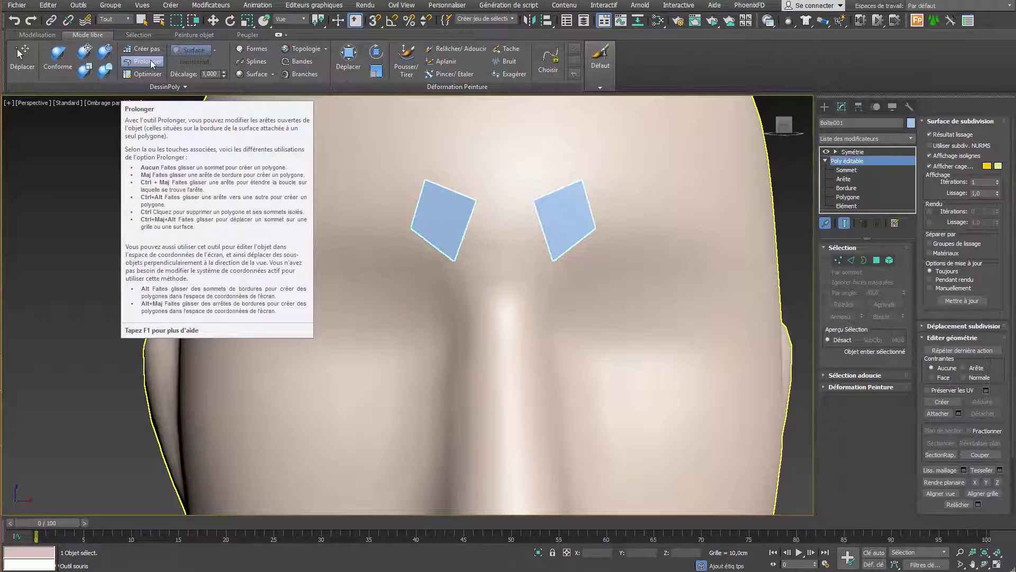
left_click(152, 63)
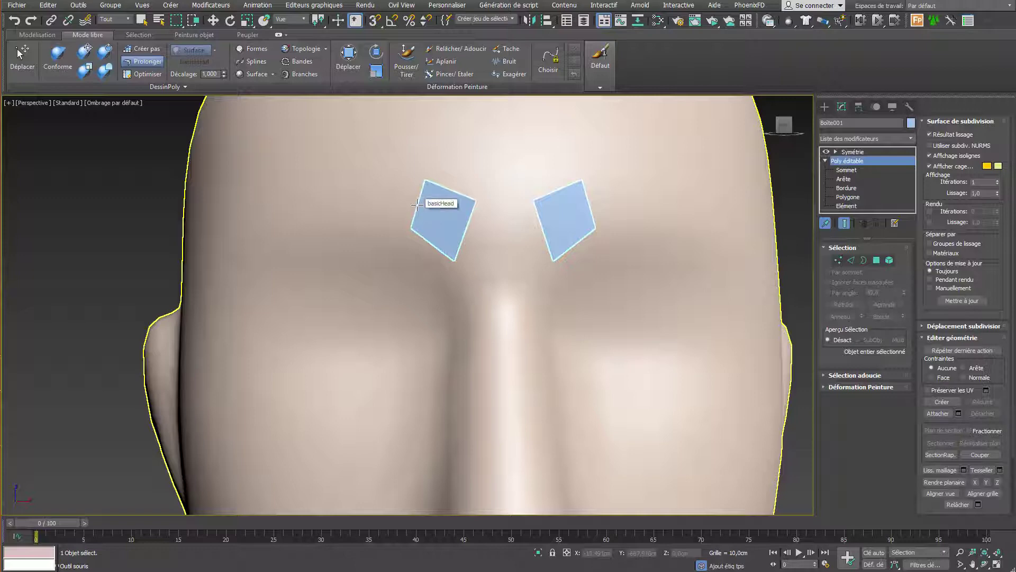
left_click_drag(417, 204, 353, 211, "shift")
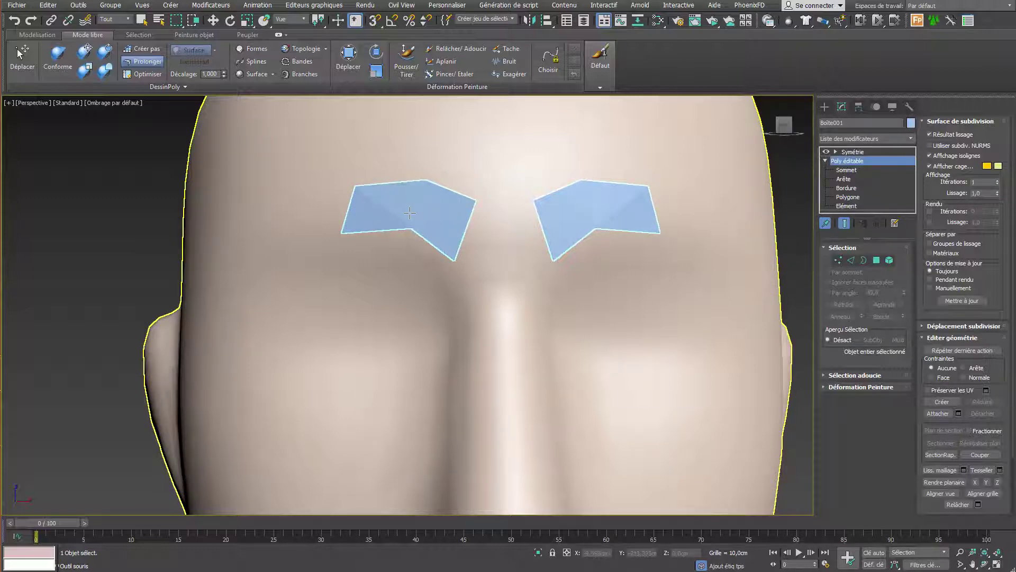
key("F4")
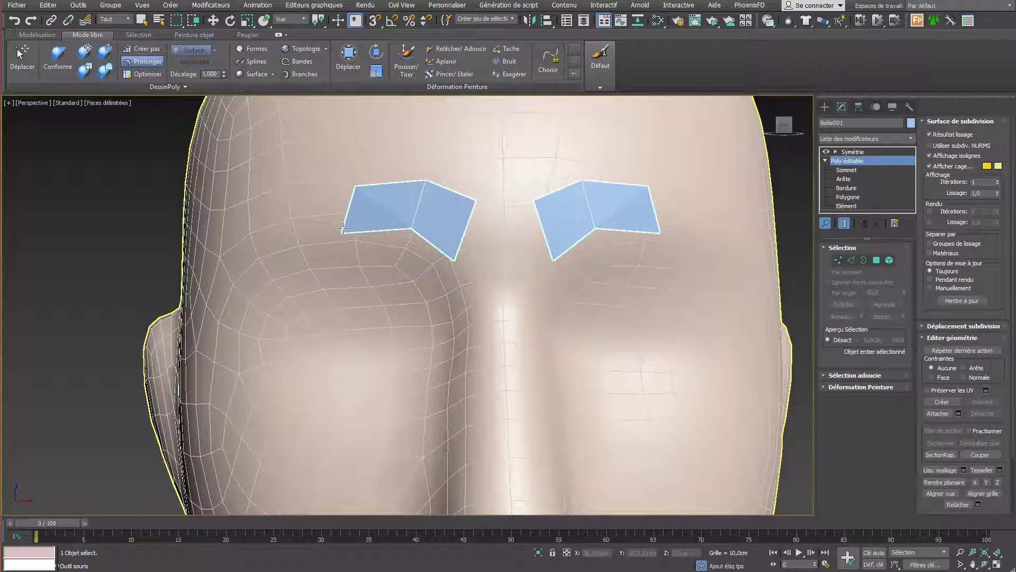
left_click_drag(343, 231, 337, 223)
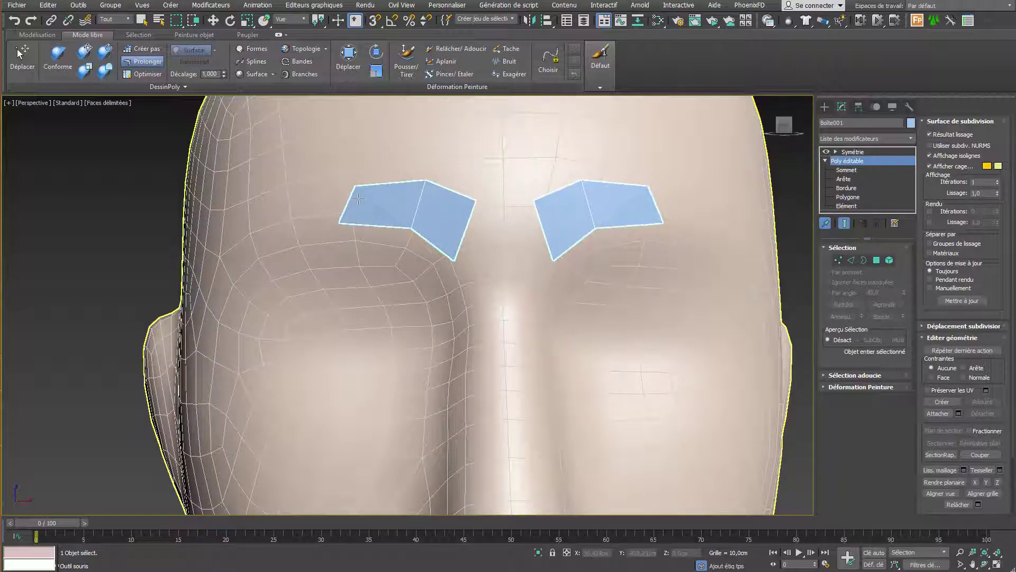
left_click_drag(355, 186, 334, 186)
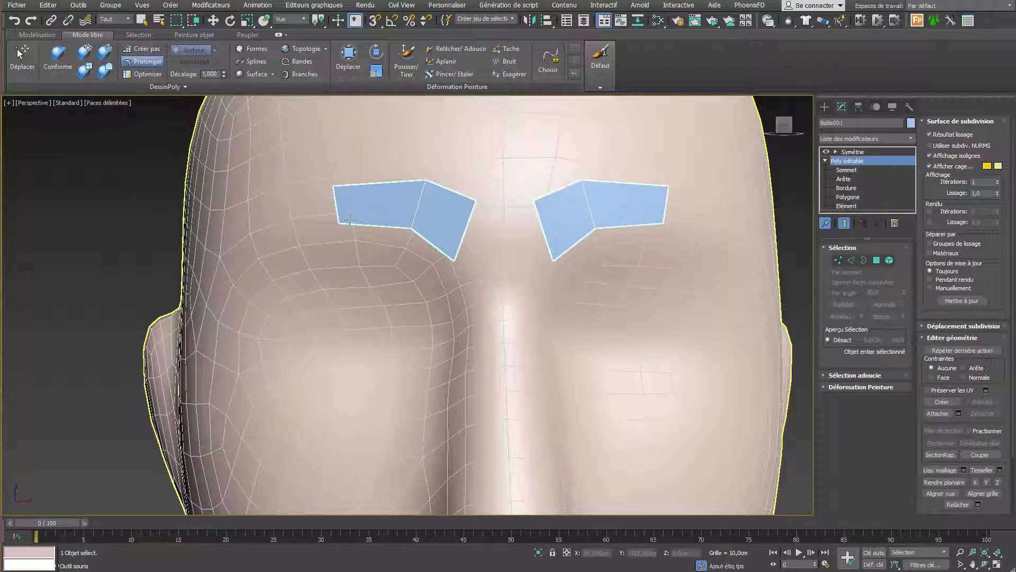
- Extend the strip with two more polygons around the outer brow to the eye's outer corner, and refine its vertices
left_click_drag(339, 223, 219, 305)
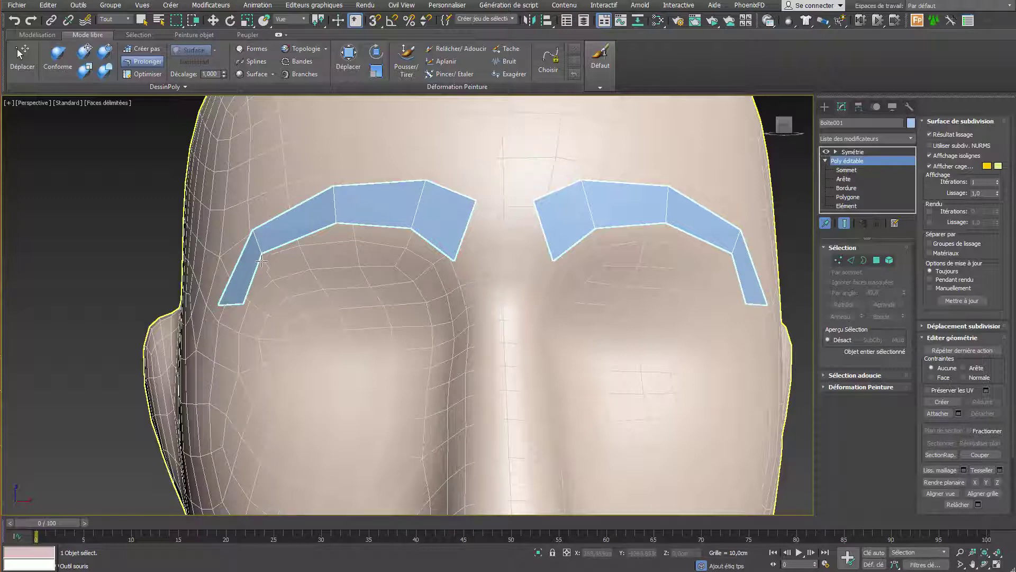
left_click_drag(261, 249, 271, 247)
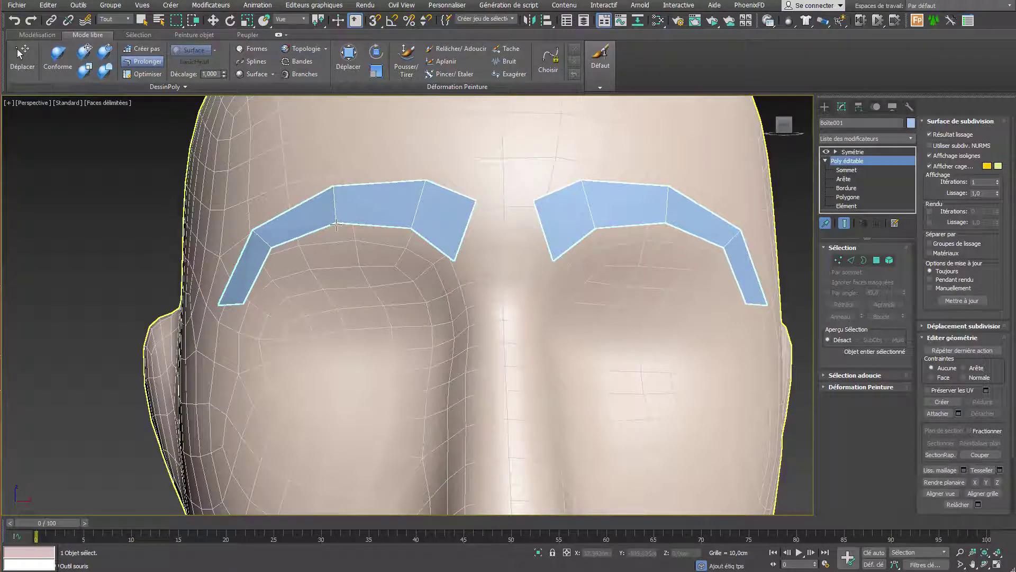
left_click_drag(336, 225, 339, 223)
left_click_drag(429, 185, 426, 189)
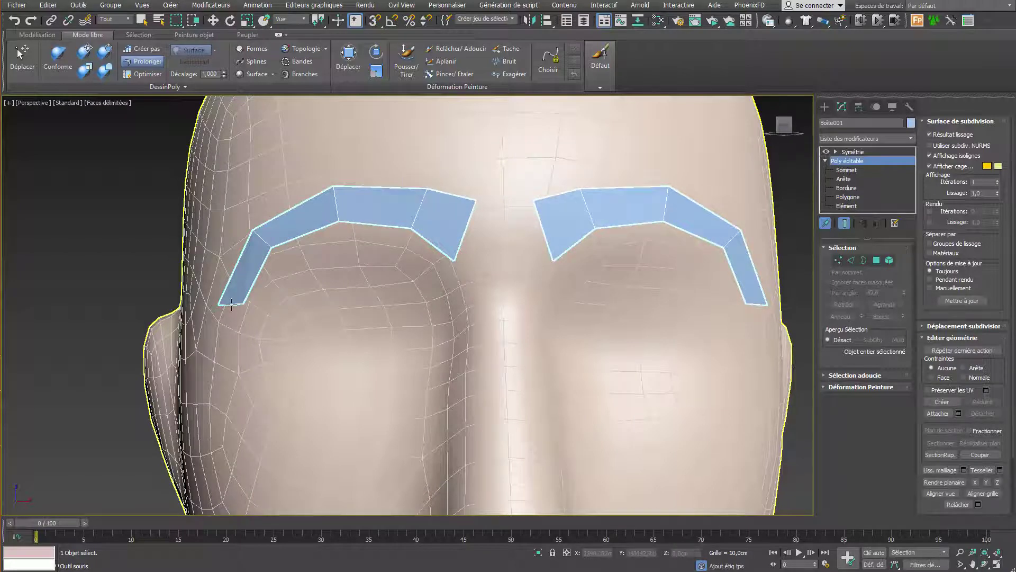
- Extend the strip around the eye's outer corner and under the eye to the side of the nose, adjusting the lower vertices
left_click_drag(231, 303, 271, 380, "shift")
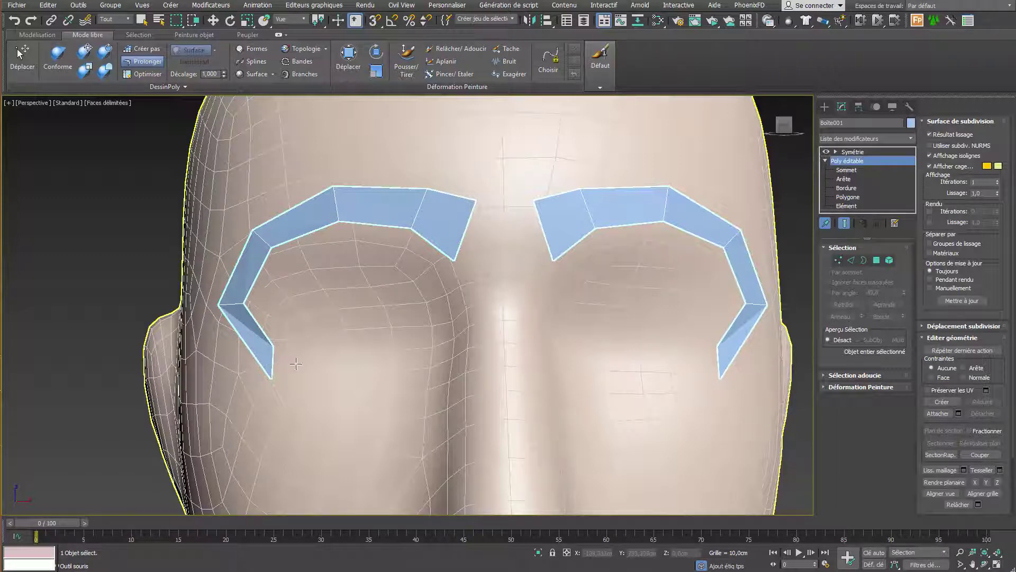
left_click_drag(273, 358, 435, 365)
left_click_drag(344, 347, 392, 344)
left_click_drag(346, 378, 390, 381)
- Detach the modeling Edit panel so it floats over the viewport, and return to the Freeform tools
left_click(38, 35)
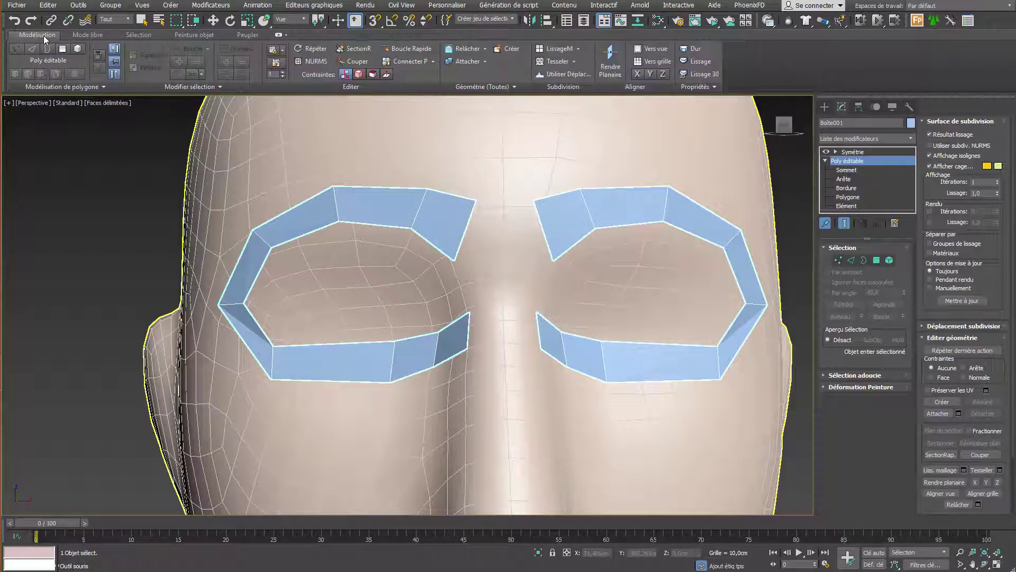
left_click_drag(319, 84, 100, 221)
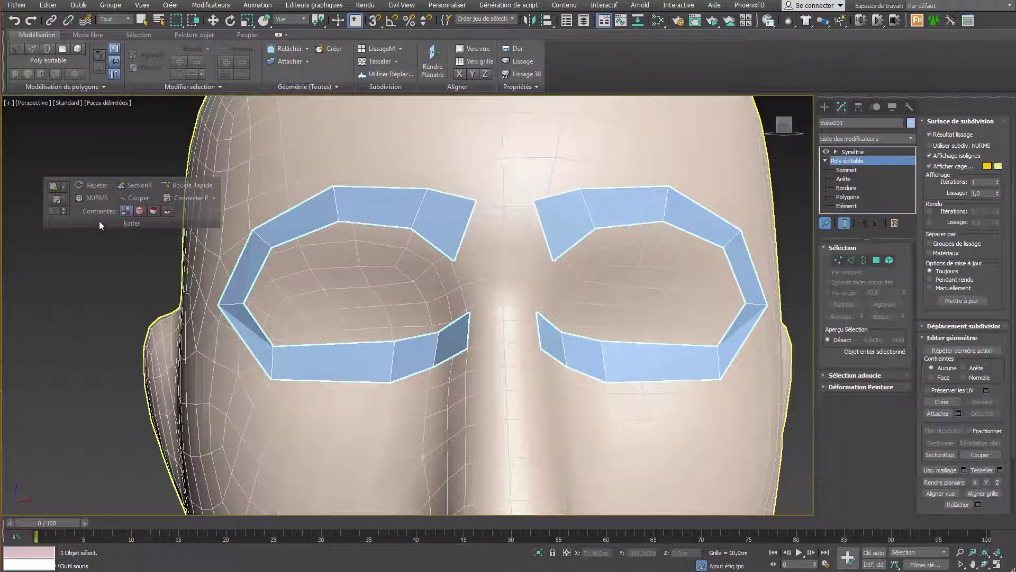
left_click(88, 34)
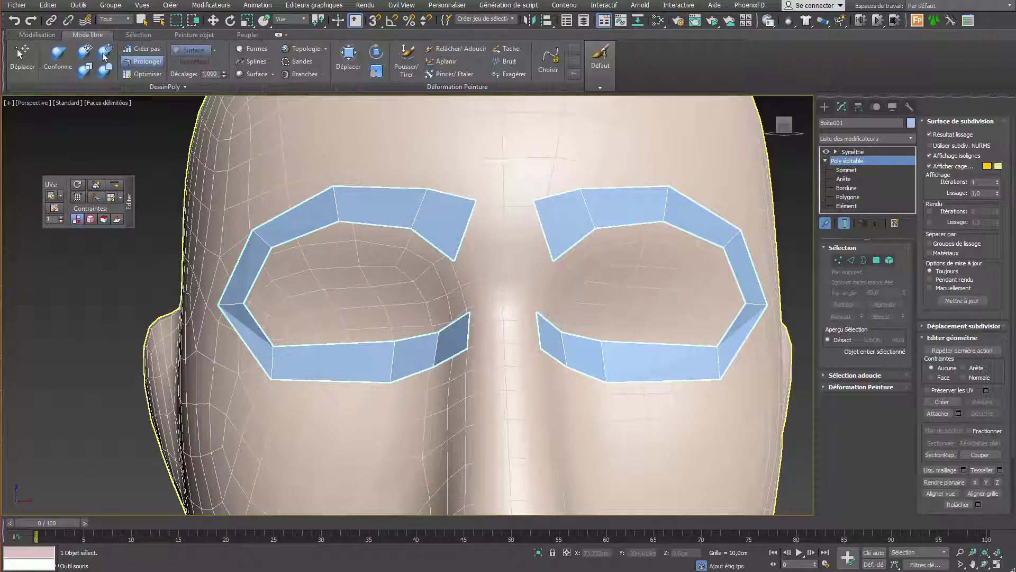
- Insert an edge loop with Swift Loop across the middle of the long polygon below the eye
left_click(114, 185)
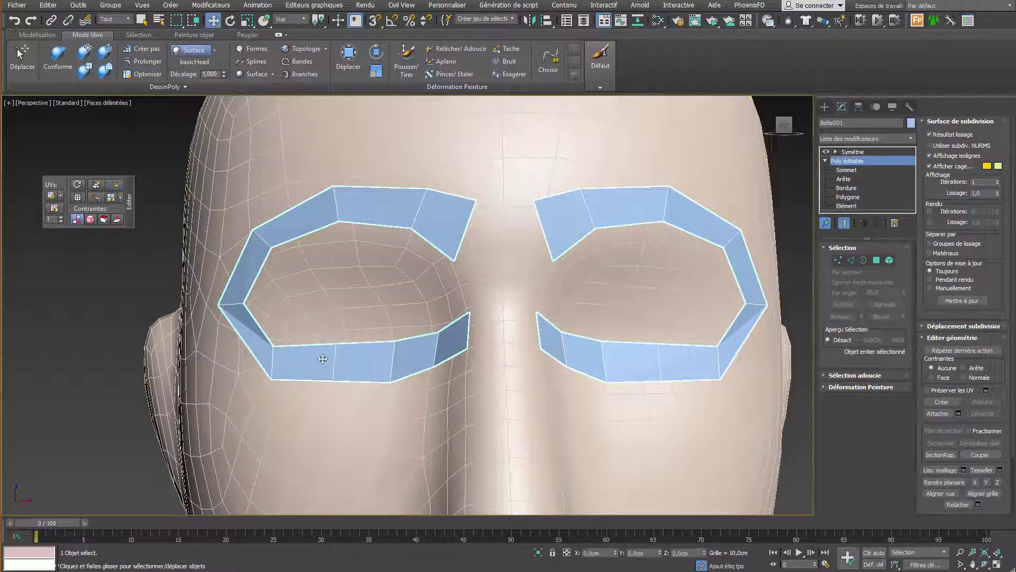
left_click(276, 350)
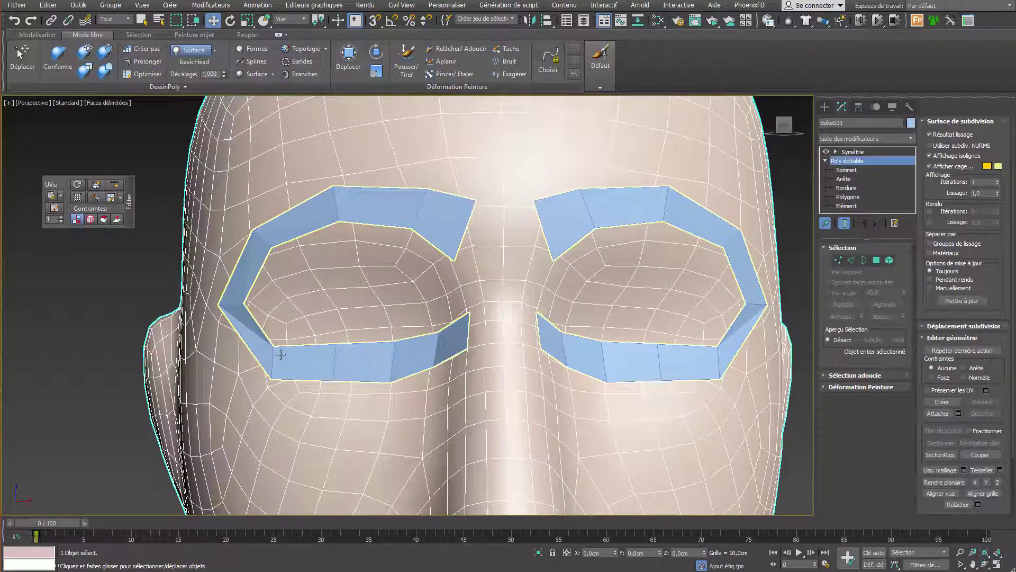
left_click(143, 61)
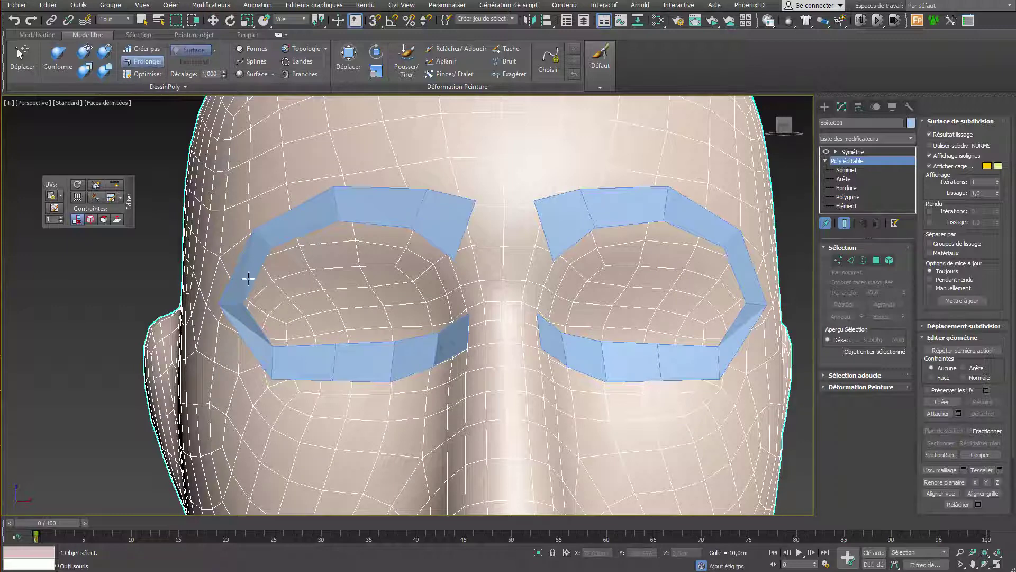
left_click_drag(289, 355, 286, 351)
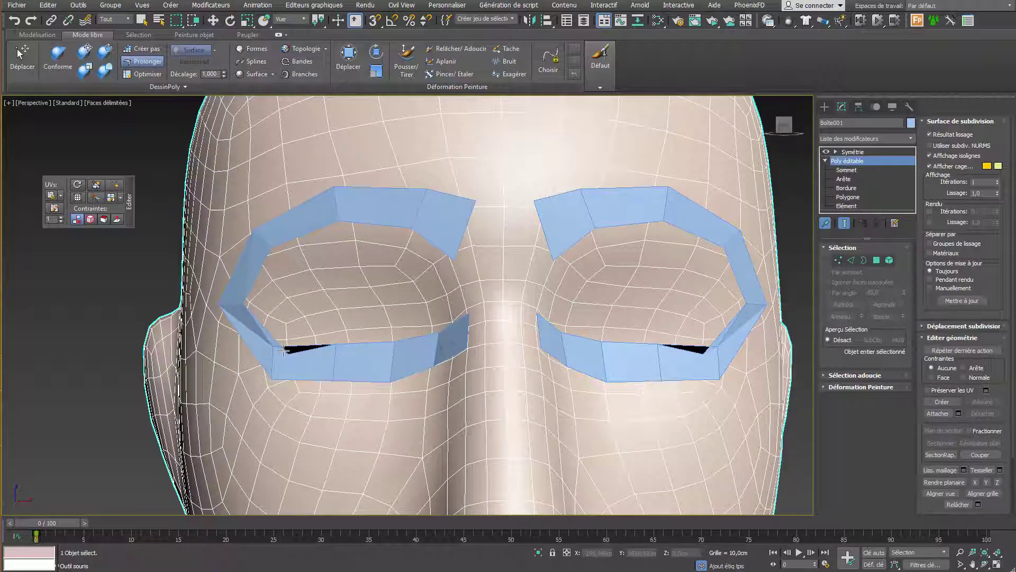
left_click(143, 61)
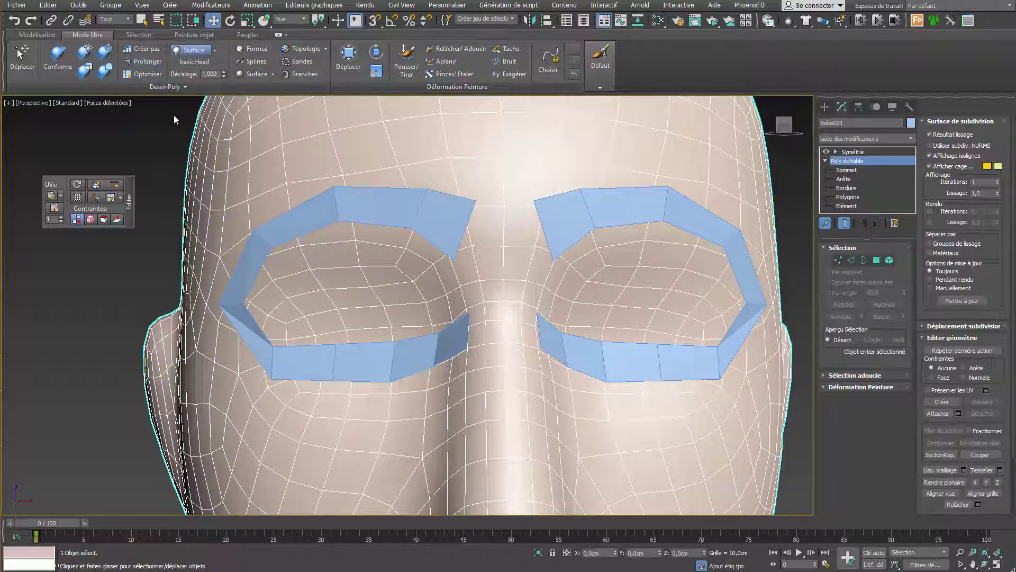
- Restart the Extend tool and move the strip's lower outer vertices outward and down to round the eye's outer corner
left_click(143, 61)
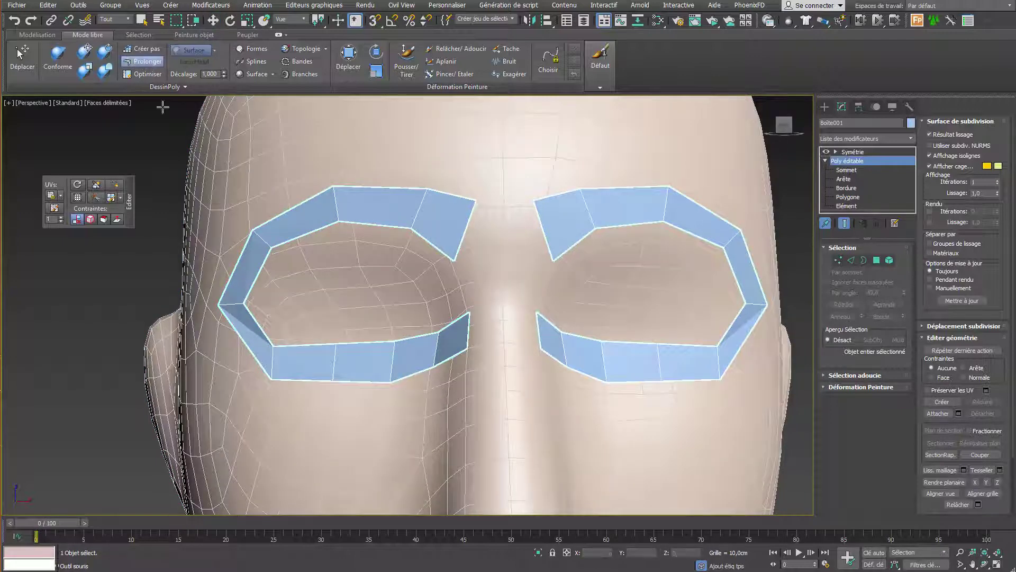
left_click_drag(273, 346, 252, 332)
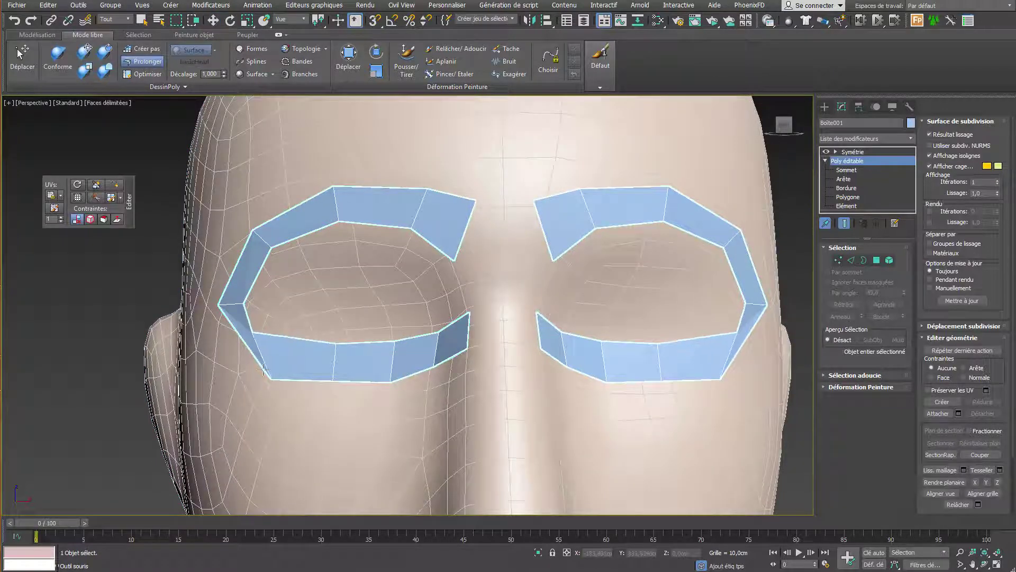
left_click_drag(270, 378, 237, 348)
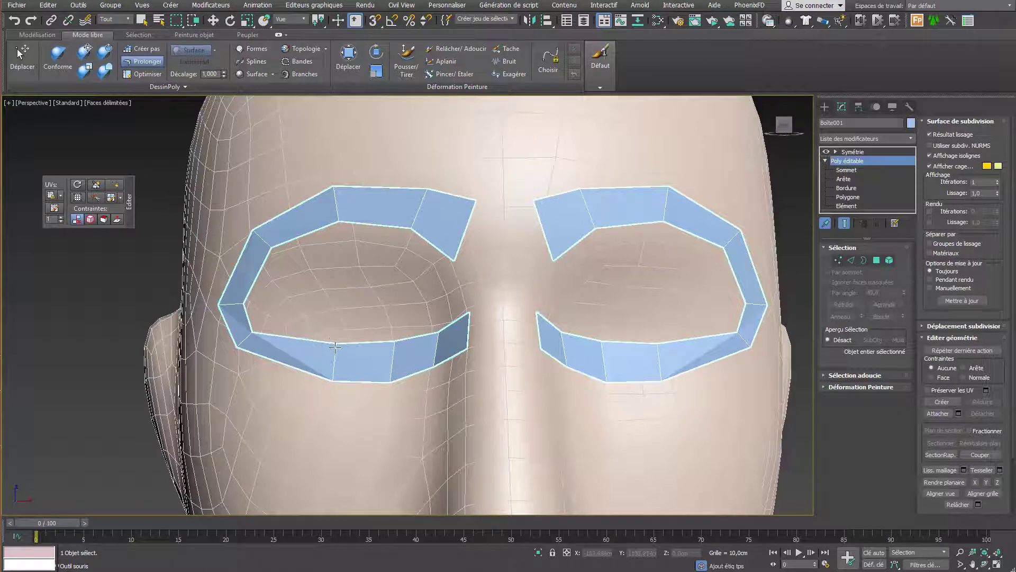
left_click_drag(332, 345, 287, 391)
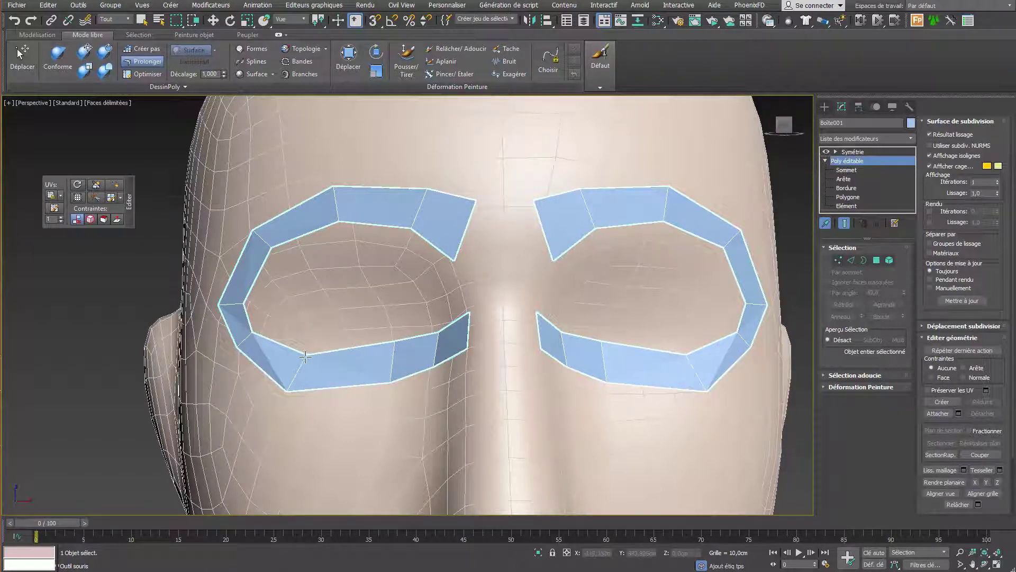
mouse_move(306, 353)
left_mouse_down()
mouse_move(328, 300)
mouse_move(295, 365)
left_mouse_up()
left_click_drag(238, 349, 224, 358)
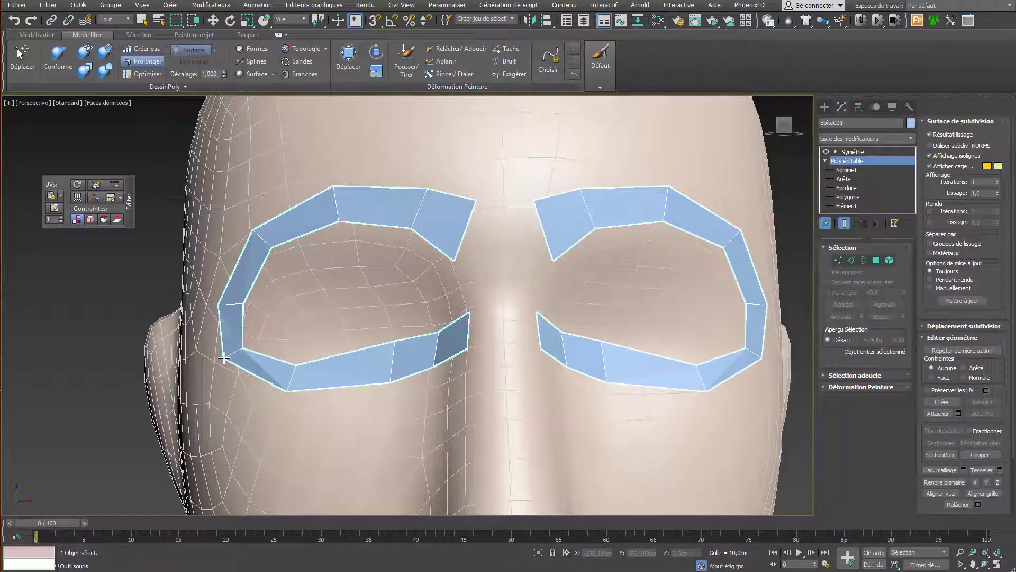
- Lower the vertices of the strip below the eye and even out its outer side with Extend
mouse_move(298, 387)
left_mouse_down()
mouse_move(288, 399)
mouse_move(297, 376)
left_mouse_up()
left_click_drag(387, 385, 391, 408)
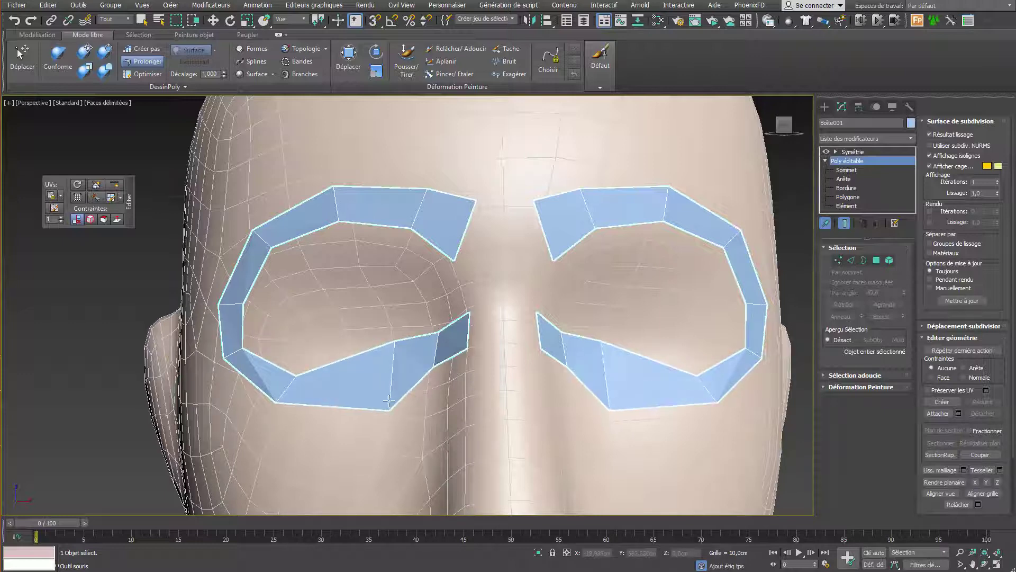
left_click_drag(395, 343, 391, 375)
left_click_drag(295, 377, 244, 351)
mouse_move(221, 303)
left_mouse_down()
mouse_move(216, 296)
mouse_move(233, 311)
left_mouse_up()
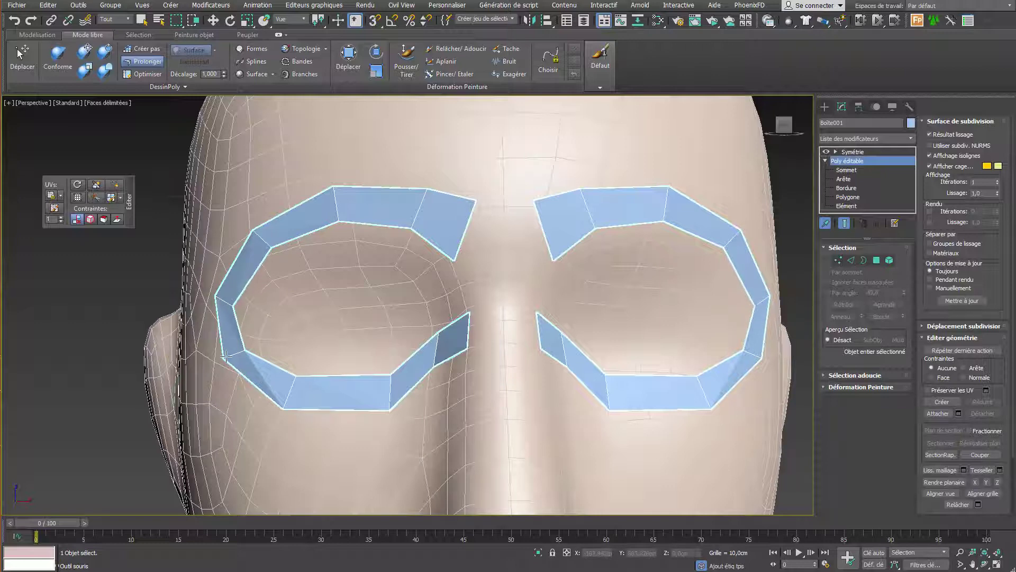
mouse_move(225, 358)
left_mouse_down()
mouse_move(216, 360)
mouse_move(237, 358)
left_mouse_up()
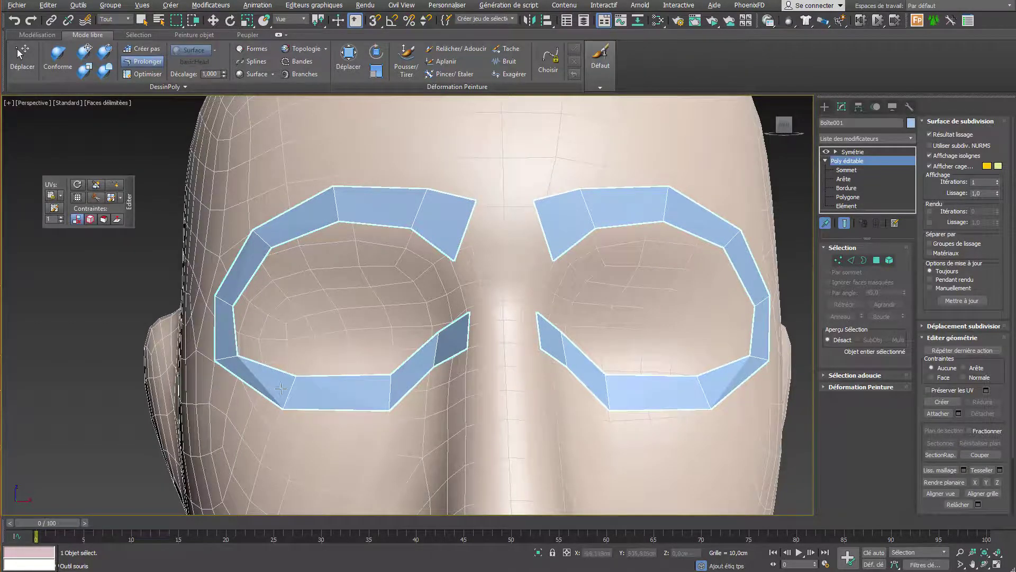
- From an angled view, move the under-eye and nose-side vertices further down so the strip follows the eye socket
middle_click_drag(273, 392, 293, 408, "alt")
left_click_drag(303, 376, 284, 397)
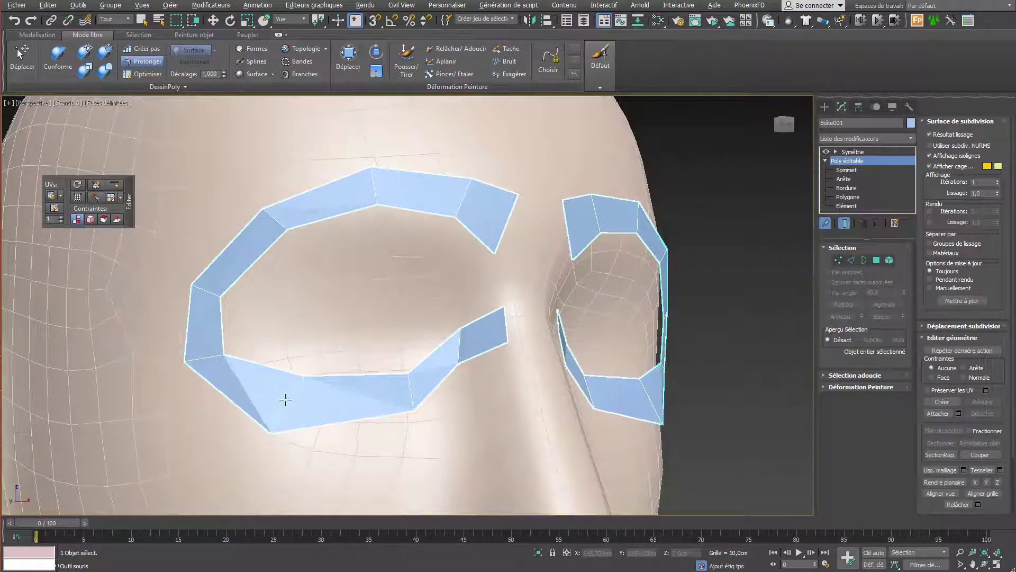
left_click_drag(413, 407, 410, 435)
left_click_drag(407, 379, 412, 398)
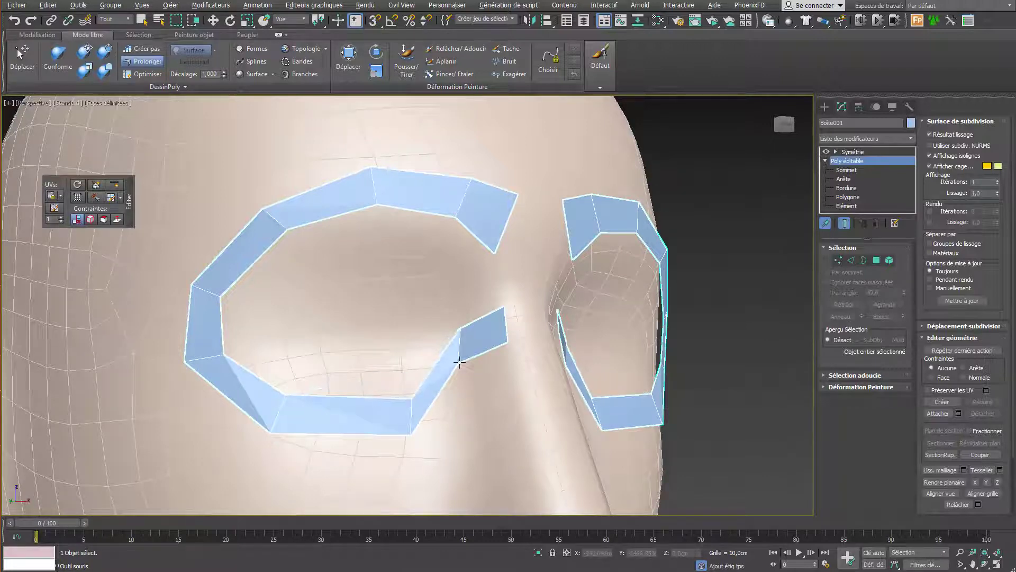
left_click_drag(460, 362, 472, 401)
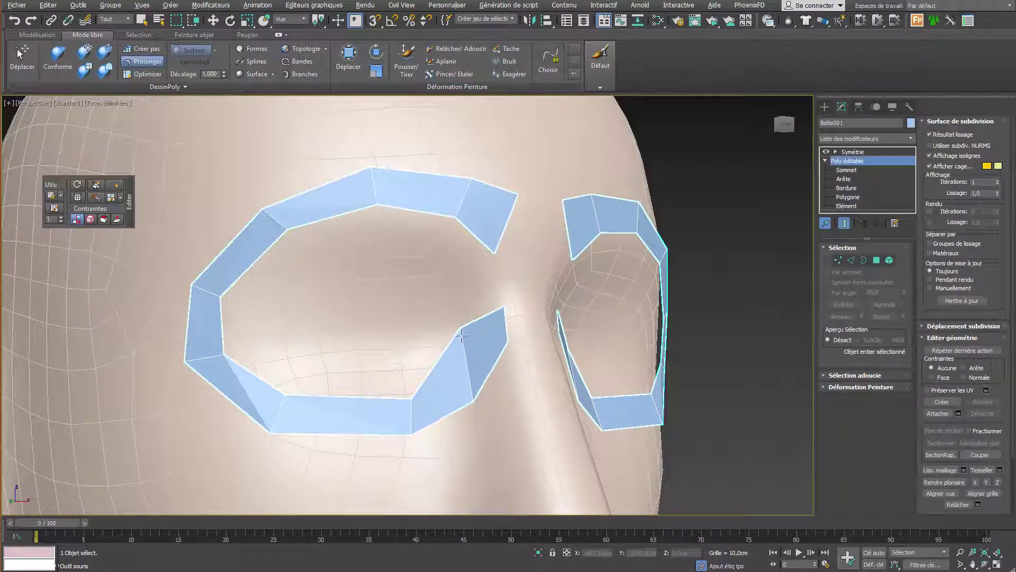
left_click_drag(462, 335, 471, 362)
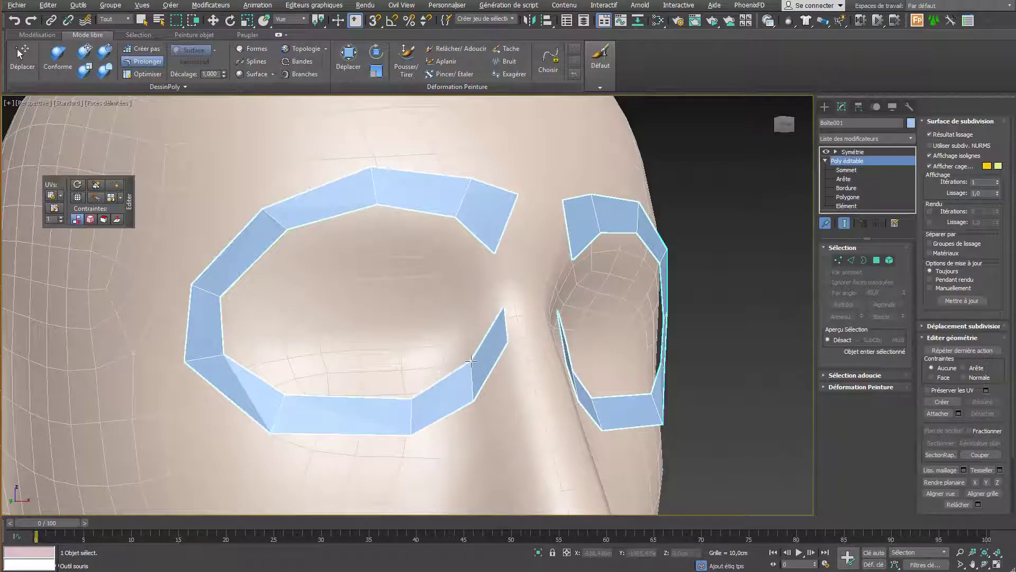
- Extend the inner brow edge to the face's centreline and place its lower vertex on the symmetry line
middle_click_drag(471, 361, 458, 300, "alt")
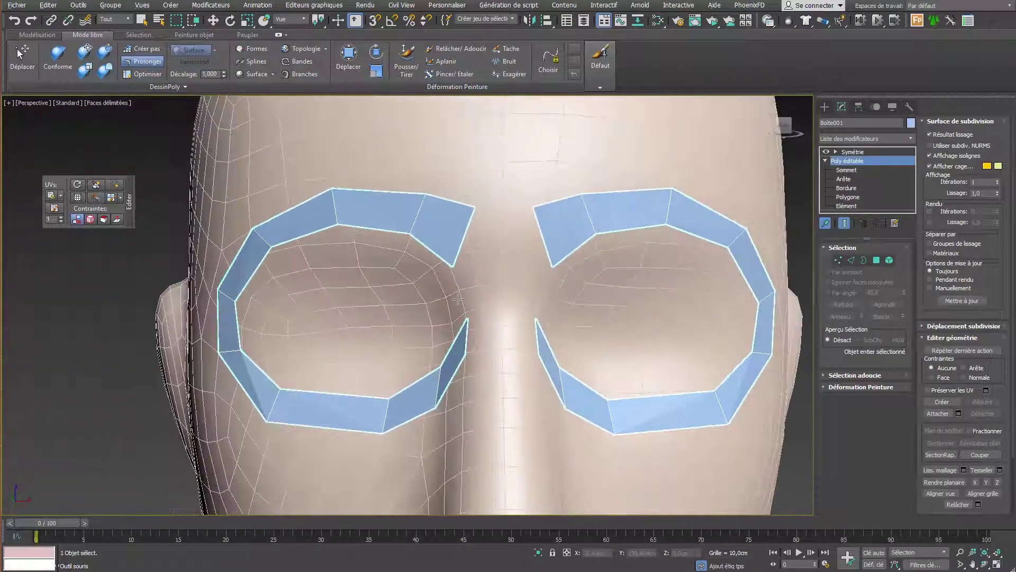
left_click_drag(461, 246, 504, 215, "shift")
left_click_drag(471, 273, 504, 272)
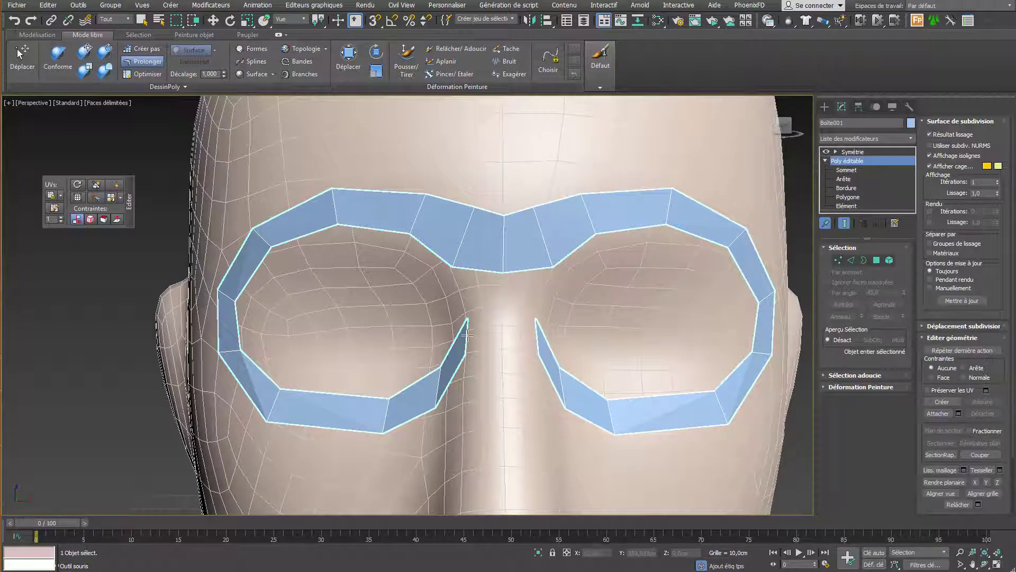
- Extend the lower strip's inner edge across the nose bridge to the centreline, and fill the gap up to the brow polygons
left_click_drag(468, 333, 506, 334, "shift")
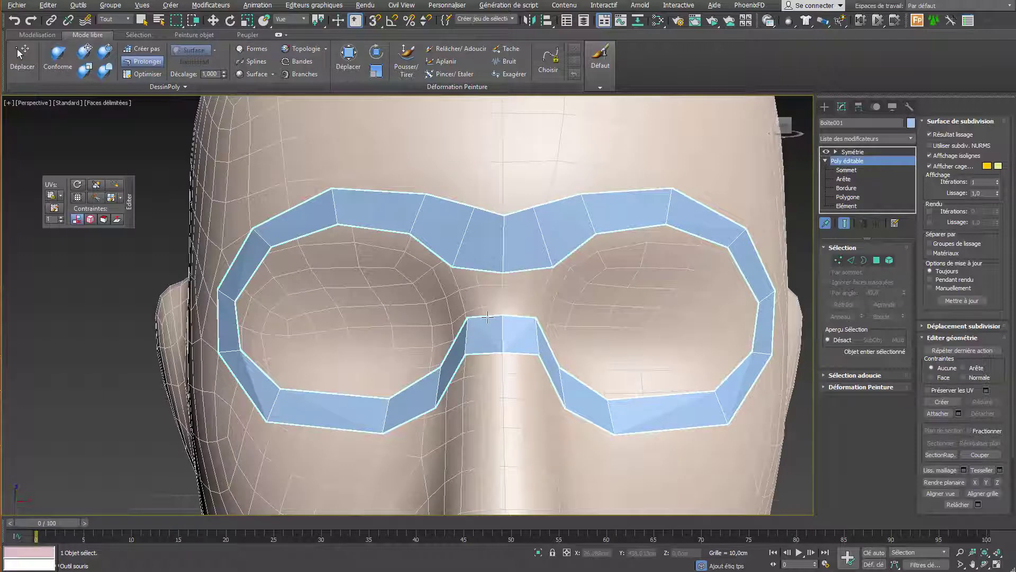
left_click_drag(475, 274, 473, 267, "ctrl+alt")
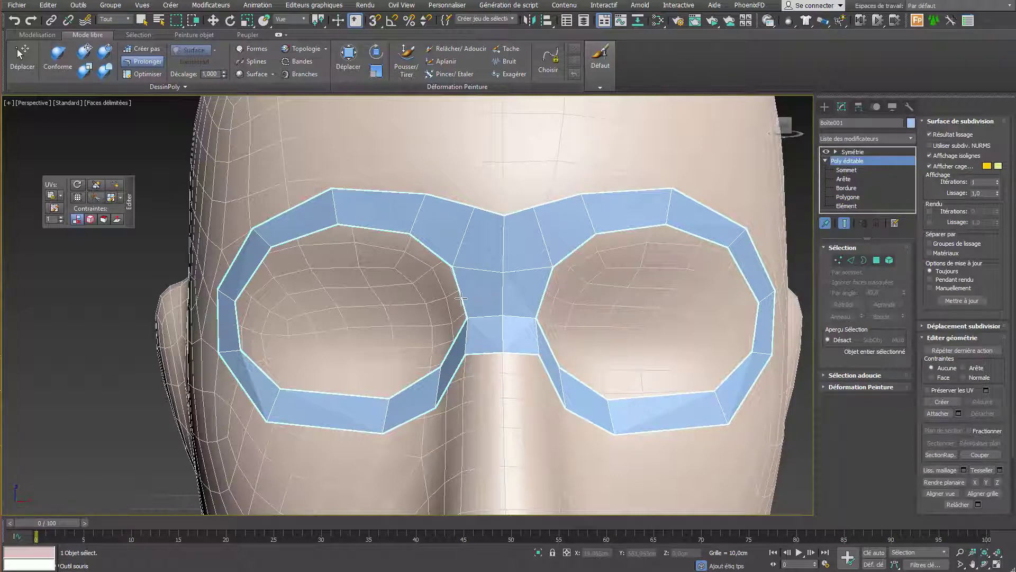
- Extend the inner border edges all around the eye opening to build a second, smaller ring of polygons
left_click_drag(461, 298, 450, 319, "shift")
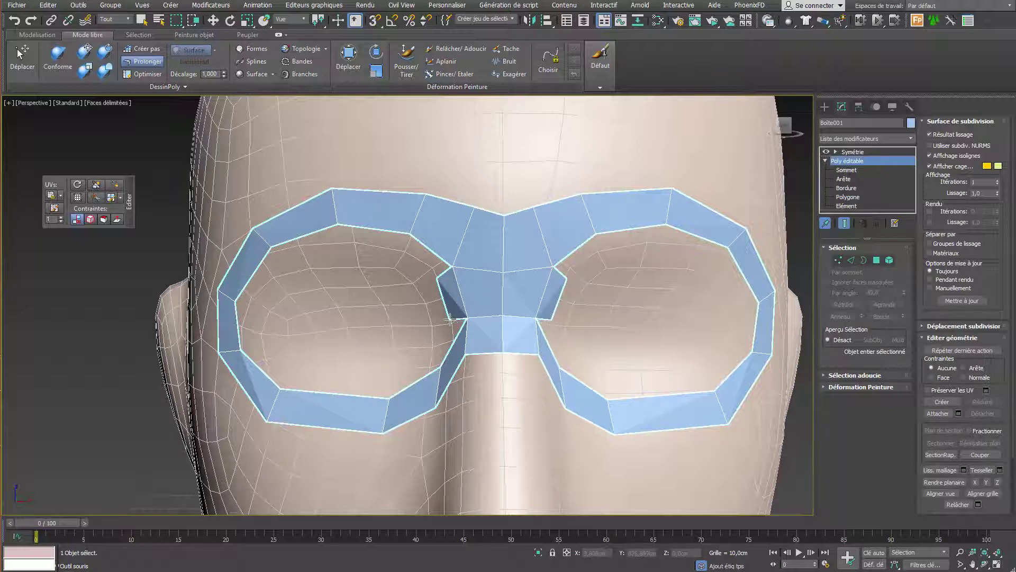
left_click_drag(439, 282, 341, 253, "shift")
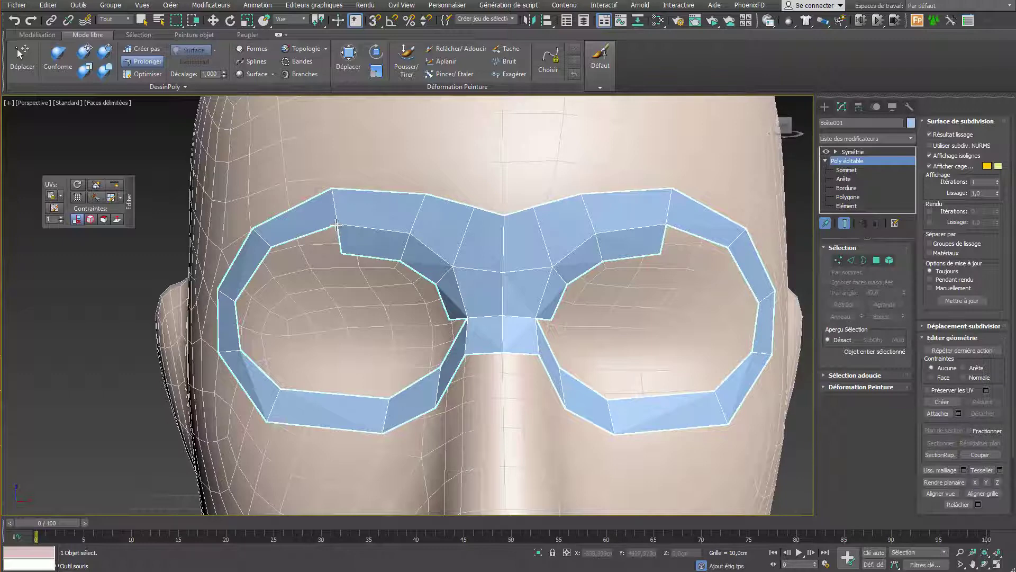
left_click_drag(336, 225, 448, 327, "shift")
- Leave the Extend tool and target weld the inner ring's two loose vertices together at the eye's inner corner
right_click(451, 328)
right_click(451, 329)
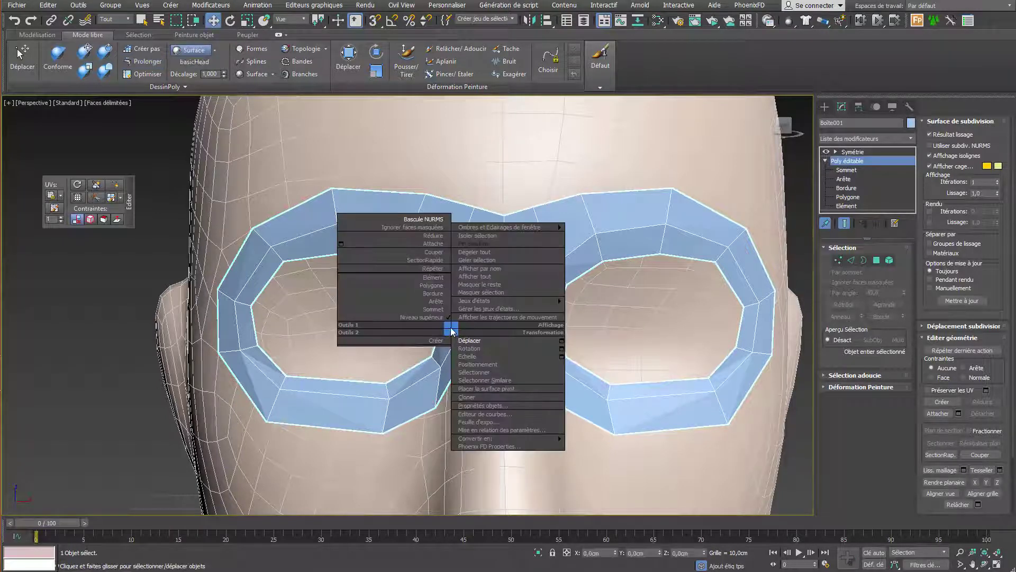
left_click(437, 309)
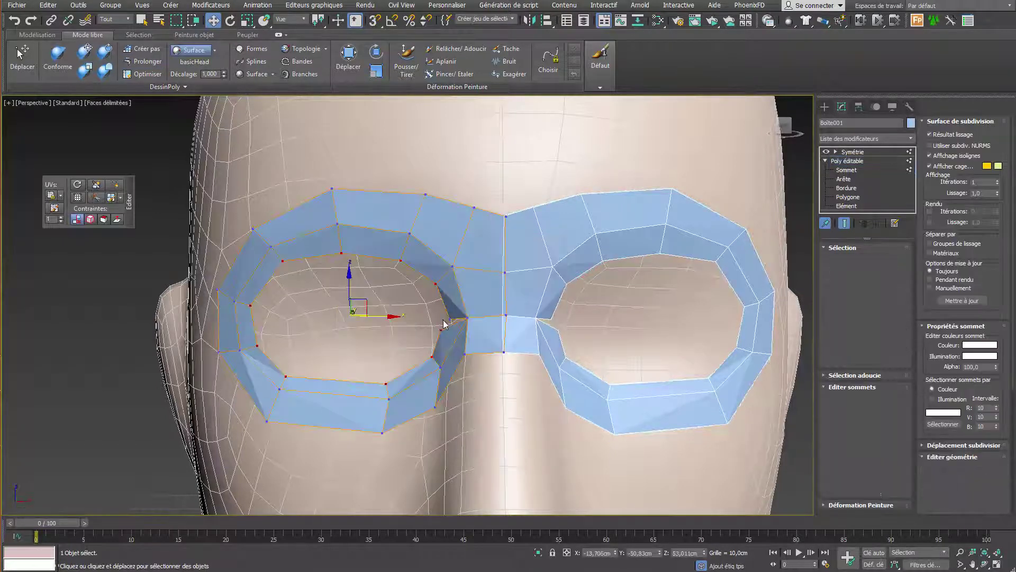
right_click(445, 324)
left_click(418, 382)
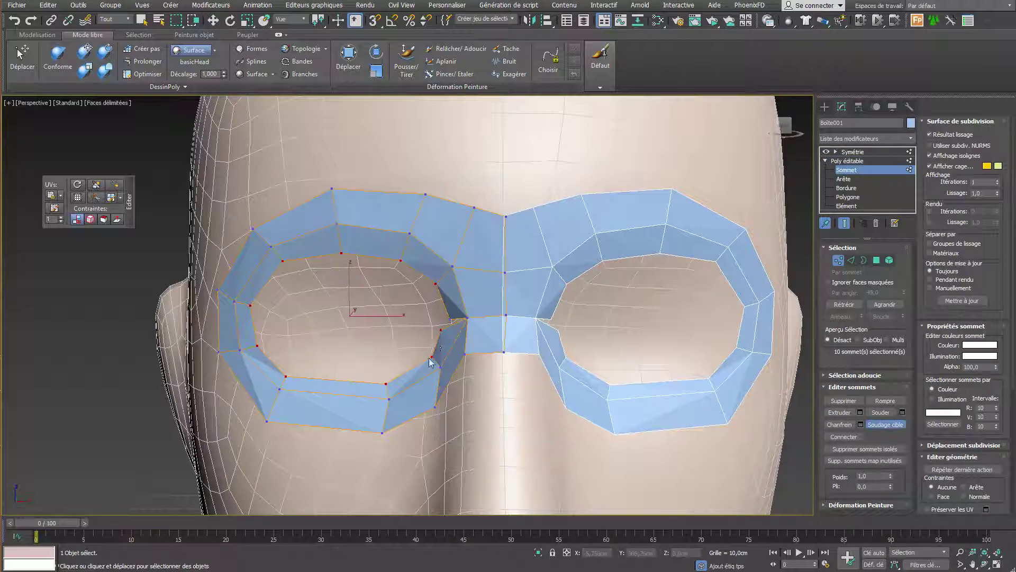
left_click(448, 320)
right_click(453, 339)
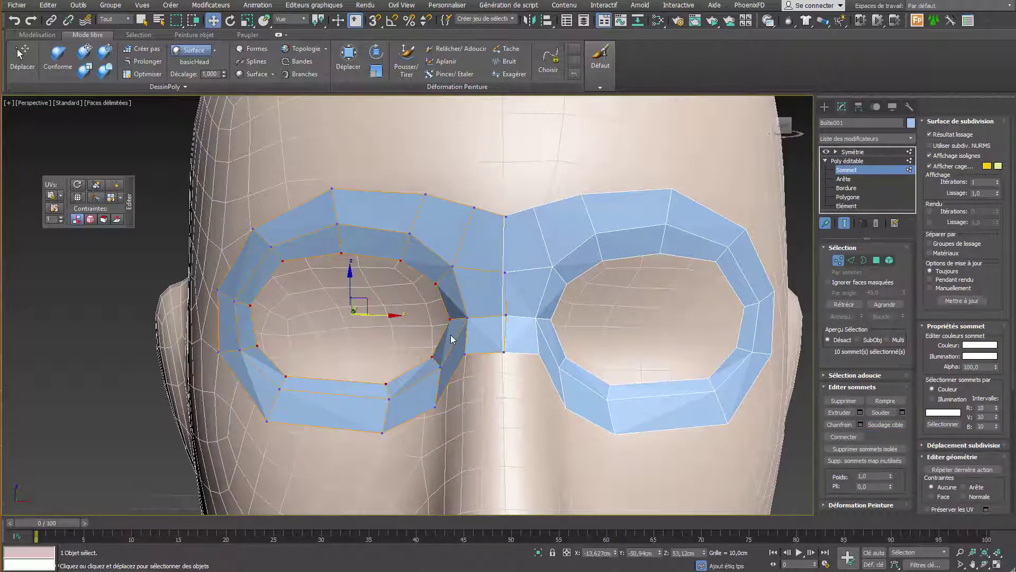
- Try deleting the inner ring's polygon beside the nose at polygon level, and undo the deletion
key("1")
key("4")
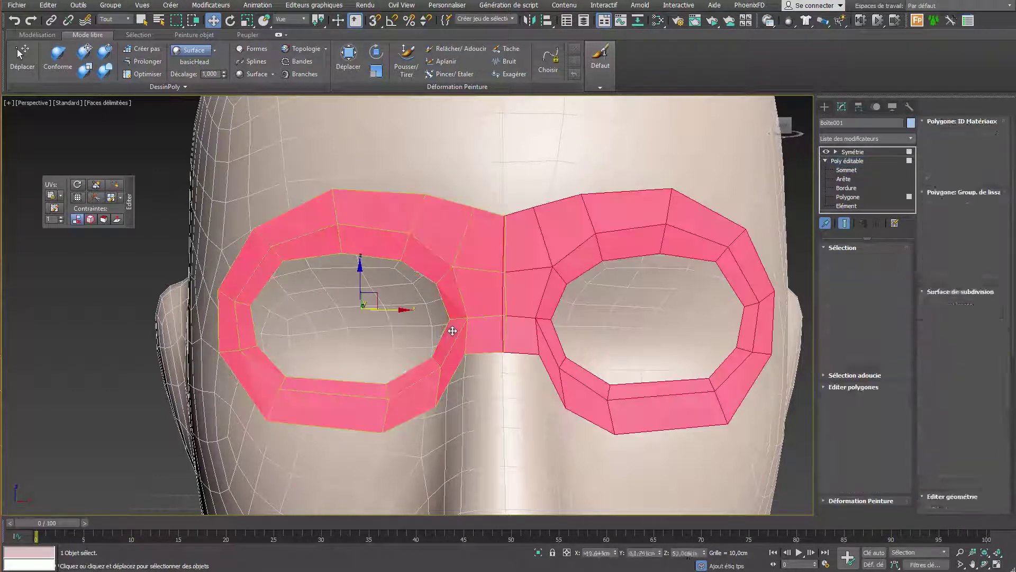
left_click(452, 331)
key("Delete")
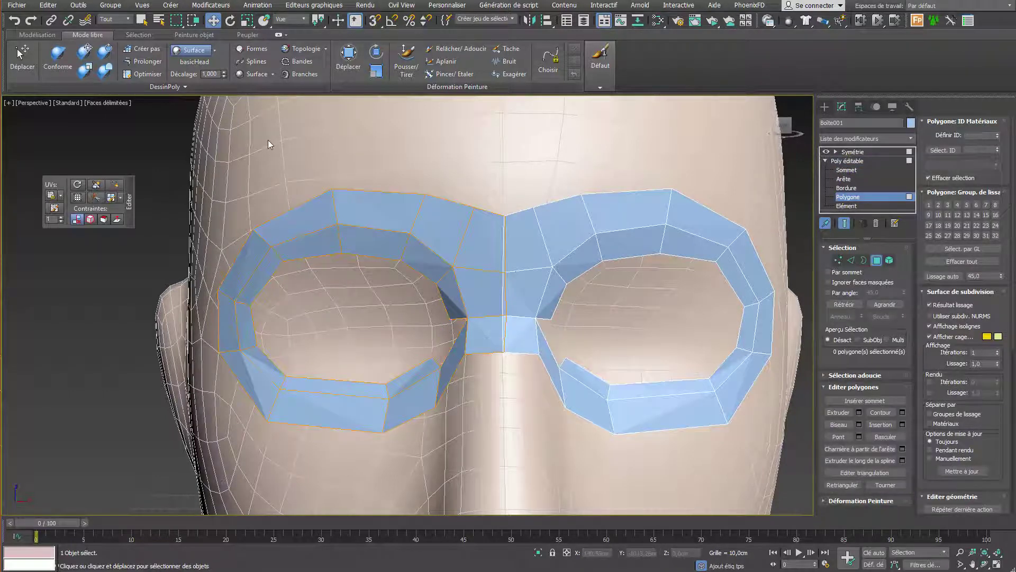
left_click(143, 61)
key("ctrl+z")
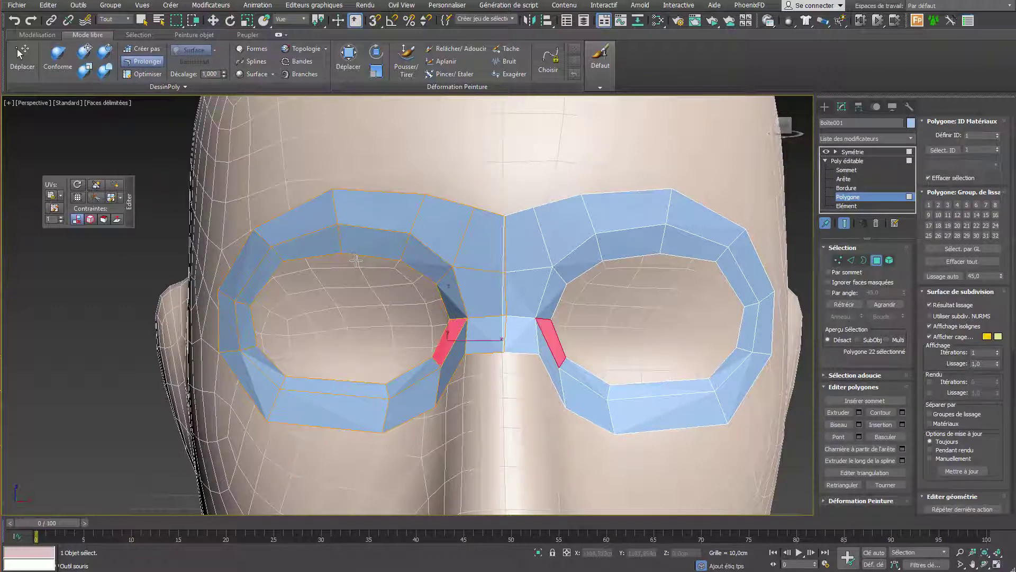
key("w")
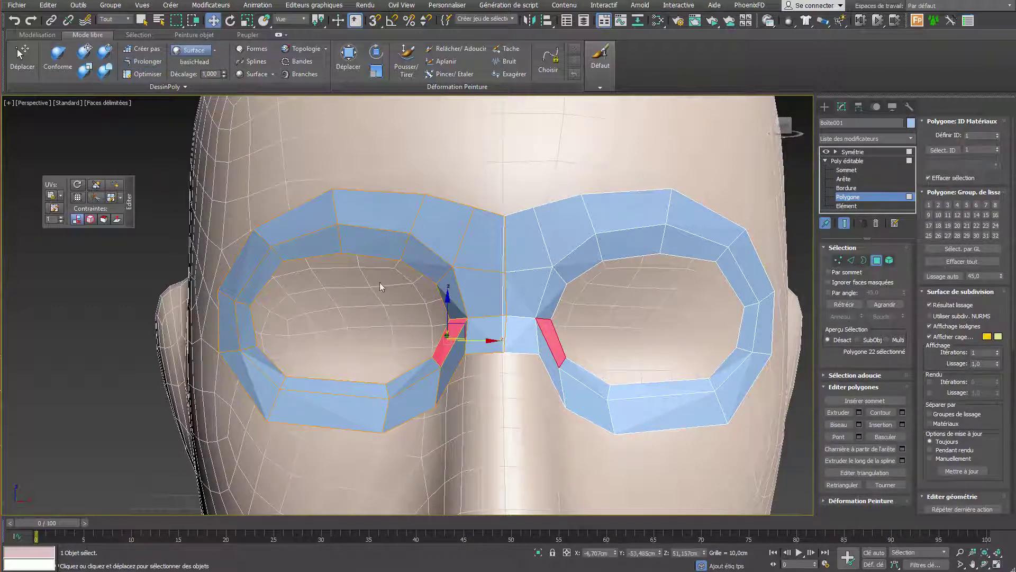
- Return to the object level and delete the inner ring's polygon beside the nose with the Extend tool
left_click(837, 261)
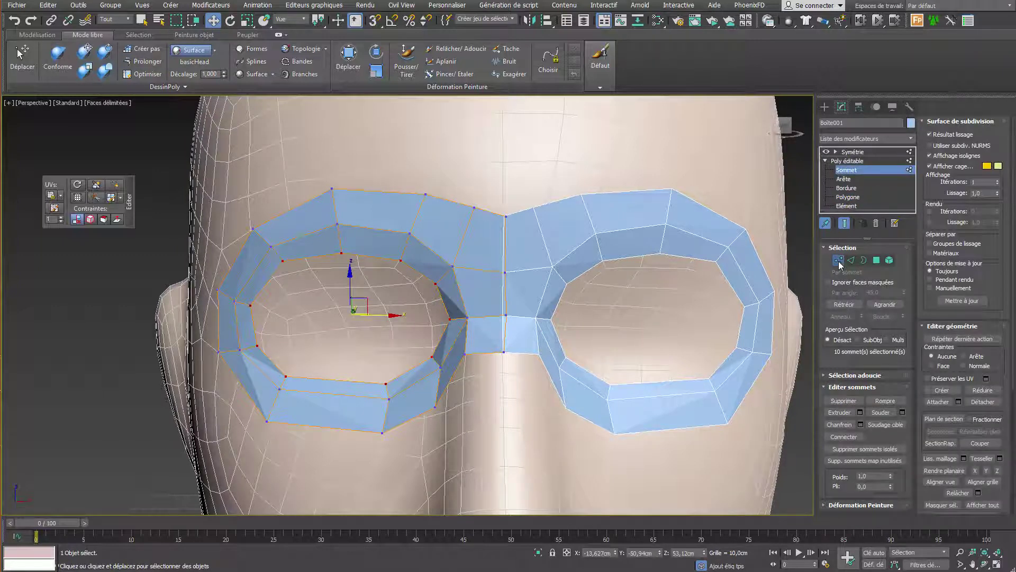
left_click(839, 261)
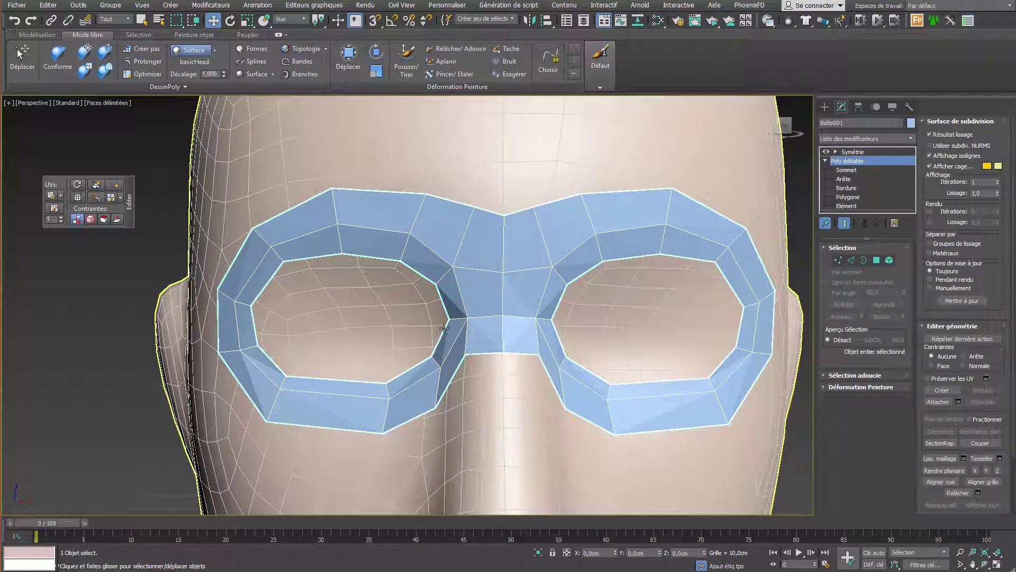
left_click(145, 59)
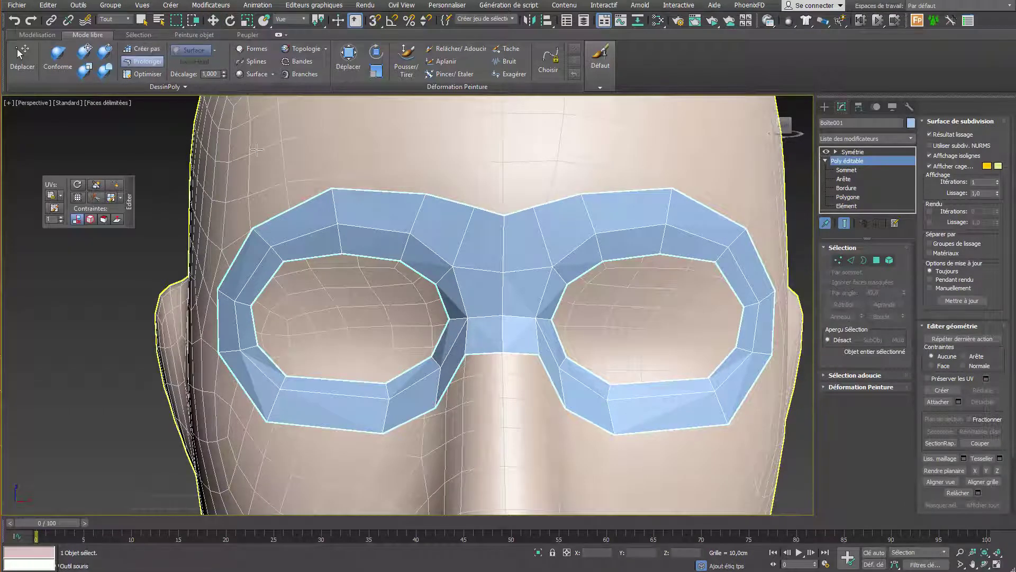
left_click(447, 337)
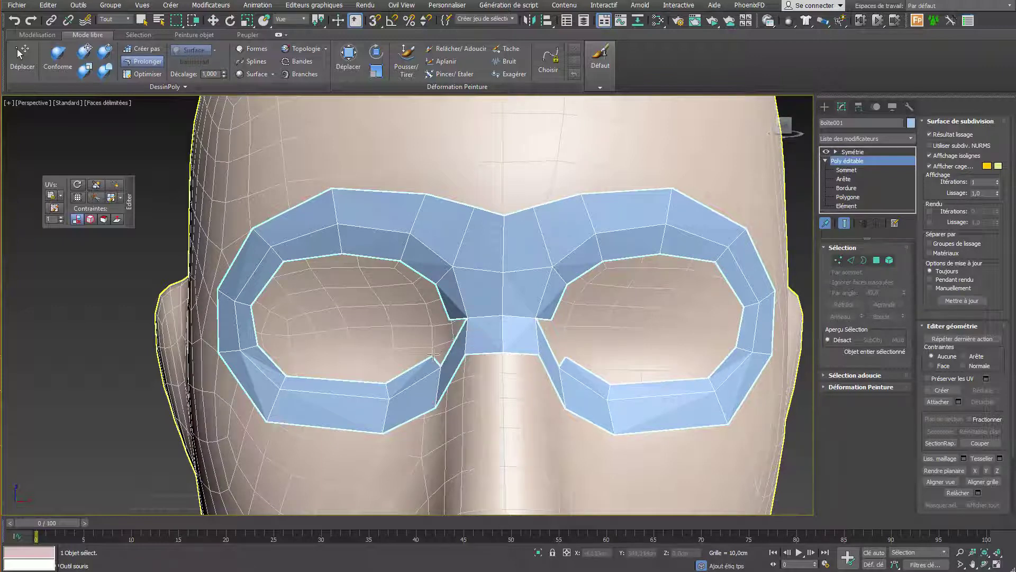
- Close the remaining gap in the inner ring at the eye's inner corner beside the nose
left_click_drag(452, 328, 460, 316)
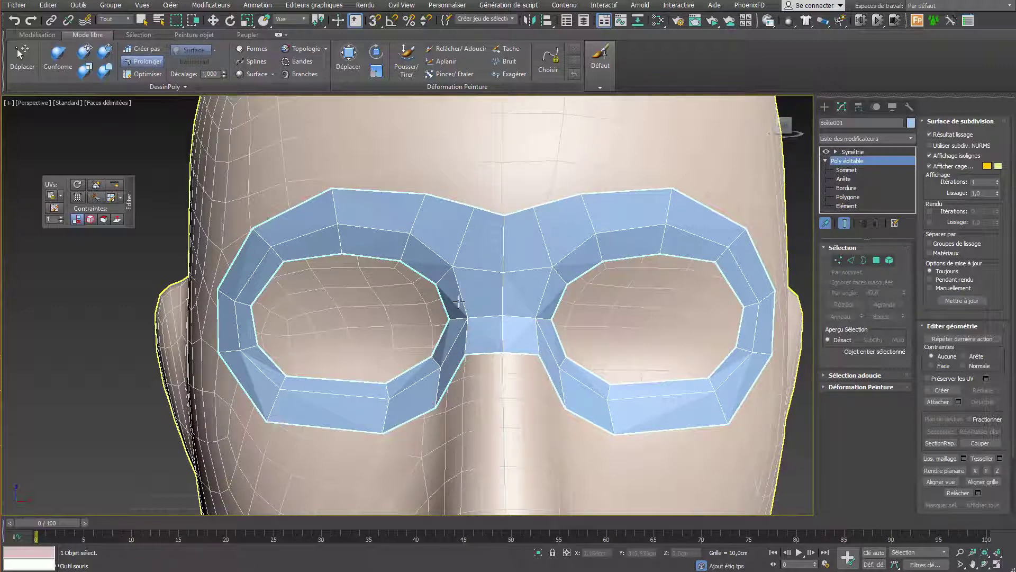
scroll(464, 360, "down", 3)
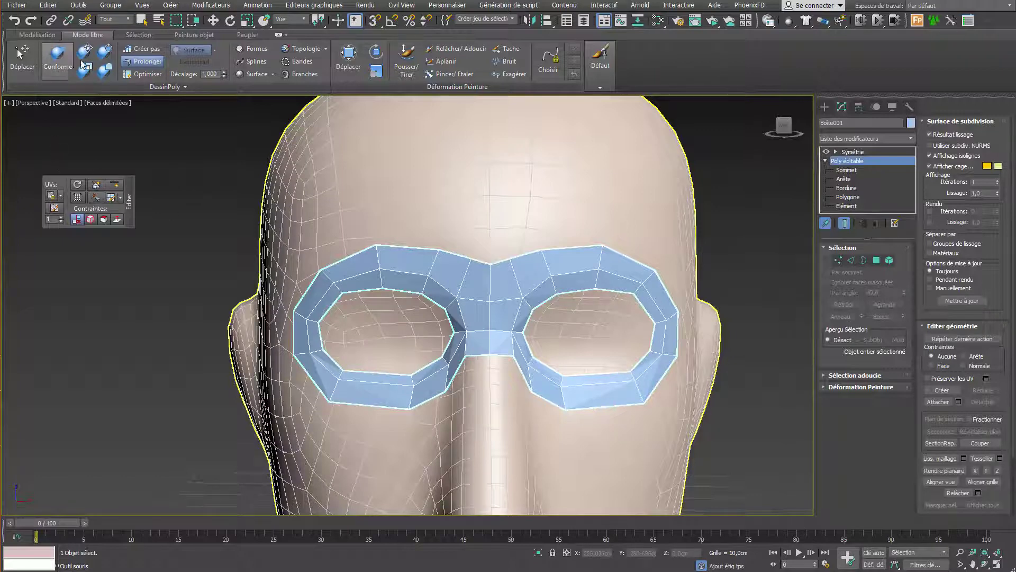
- Reshape the upper eye ring and brow centre with the Move Conform brush at strength 56 and falloff 236
left_click(84, 53)
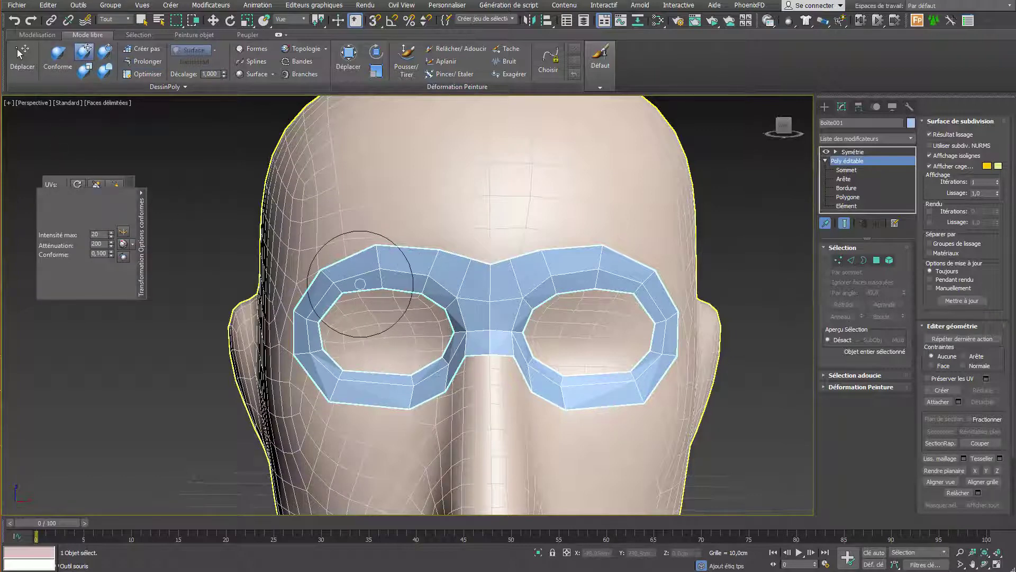
scroll(360, 285, "up", 5)
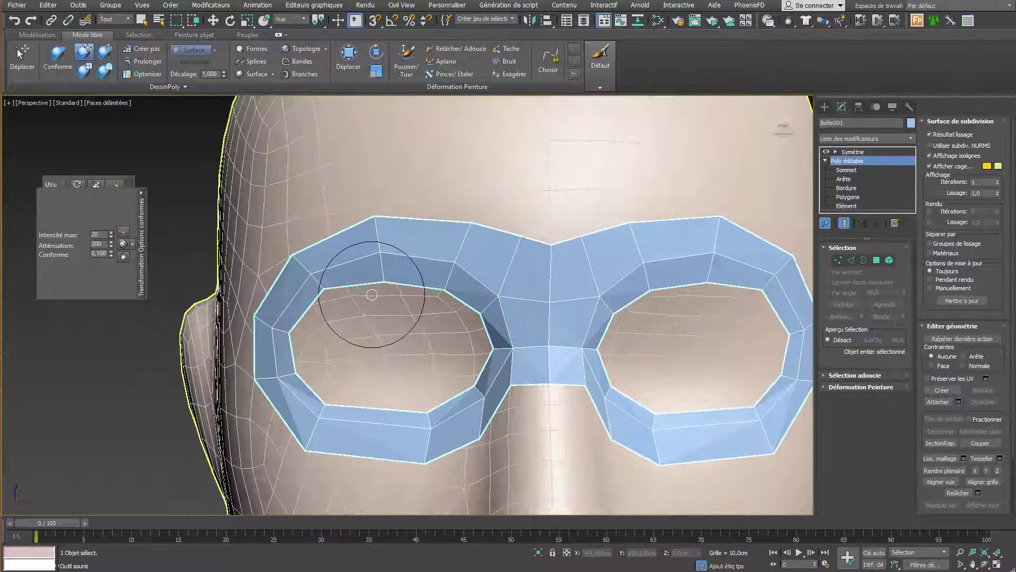
mouse_move(351, 290)
middle_mouse_down()
mouse_move(398, 279)
mouse_move(450, 287)
middle_mouse_up()
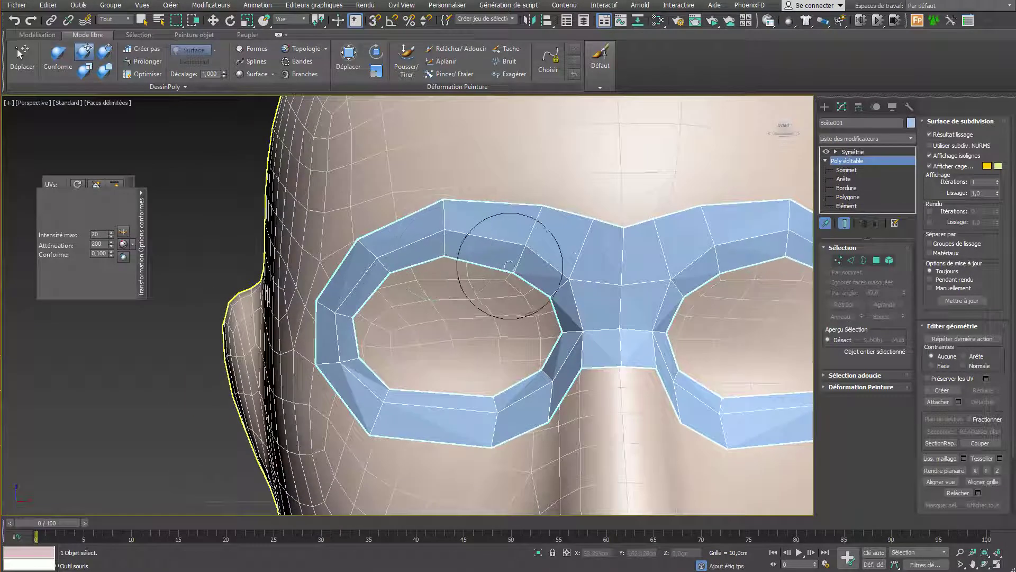
left_click_drag(510, 266, 501, 262)
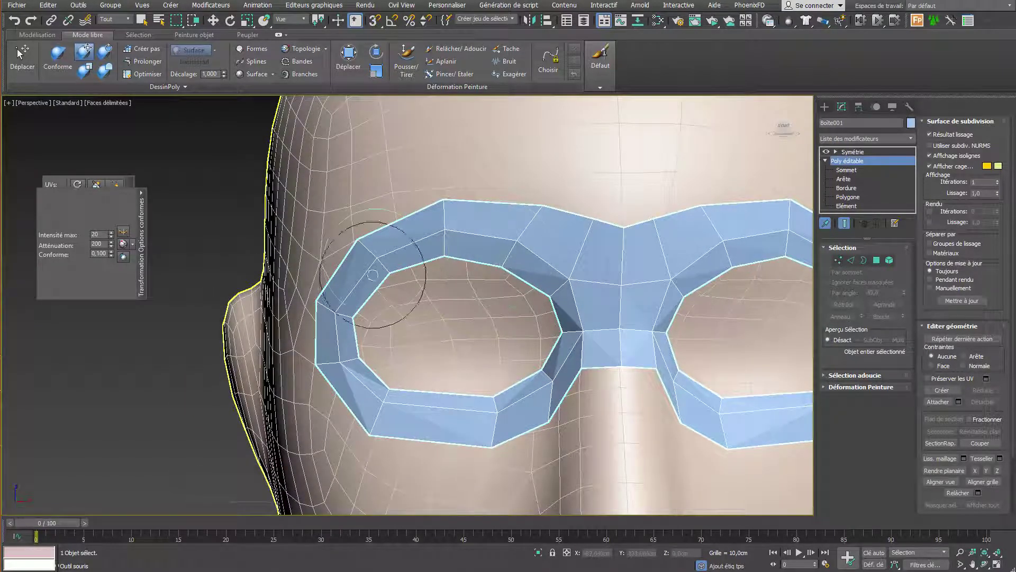
mouse_move(374, 274)
left_mouse_down()
mouse_move(431, 199)
mouse_move(420, 193)
mouse_move(419, 212)
mouse_move(435, 224)
left_mouse_up()
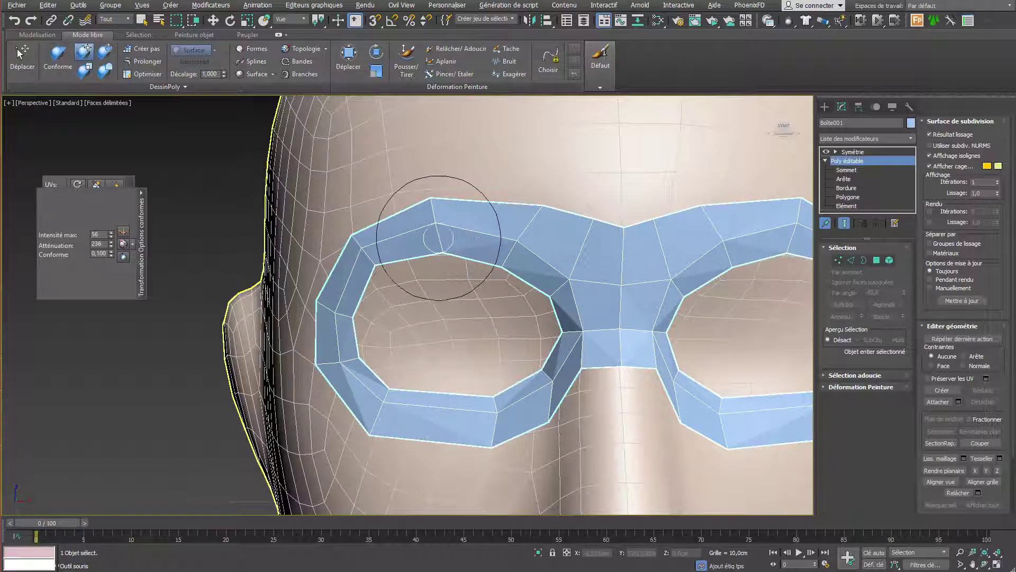
mouse_move(438, 238)
left_mouse_down()
mouse_move(418, 180)
mouse_move(431, 193)
left_mouse_up()
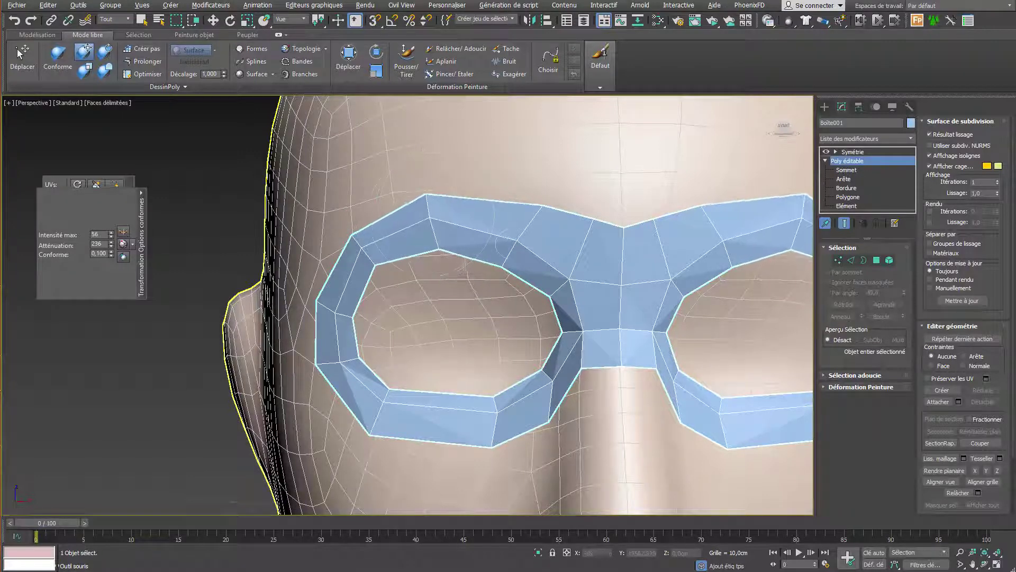
mouse_move(488, 229)
left_mouse_down()
mouse_move(530, 217)
mouse_move(598, 223)
mouse_move(620, 239)
left_mouse_up()
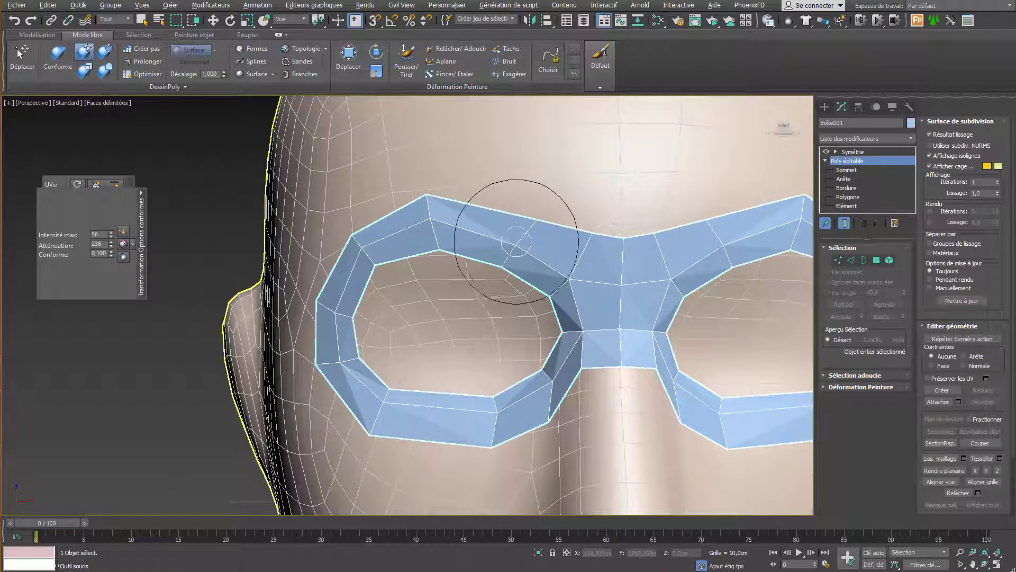
- Even out the vertex spacing along the upper eye ring and brow with the Move Conform brush
scroll(516, 242, "up", 5)
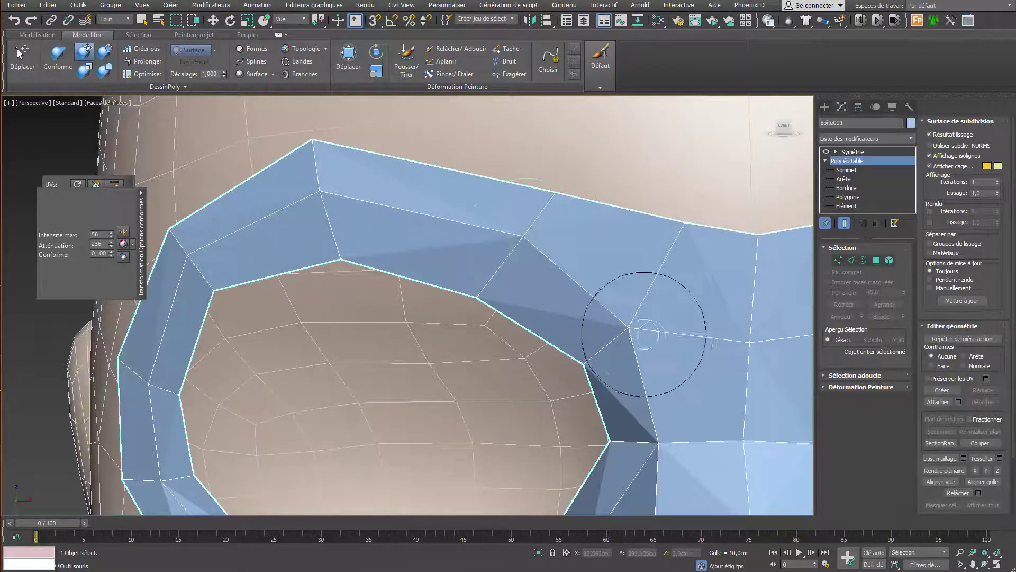
mouse_move(643, 333)
left_mouse_down()
mouse_move(454, 295)
mouse_move(485, 272)
mouse_move(477, 296)
mouse_move(498, 313)
mouse_move(461, 286)
left_mouse_up()
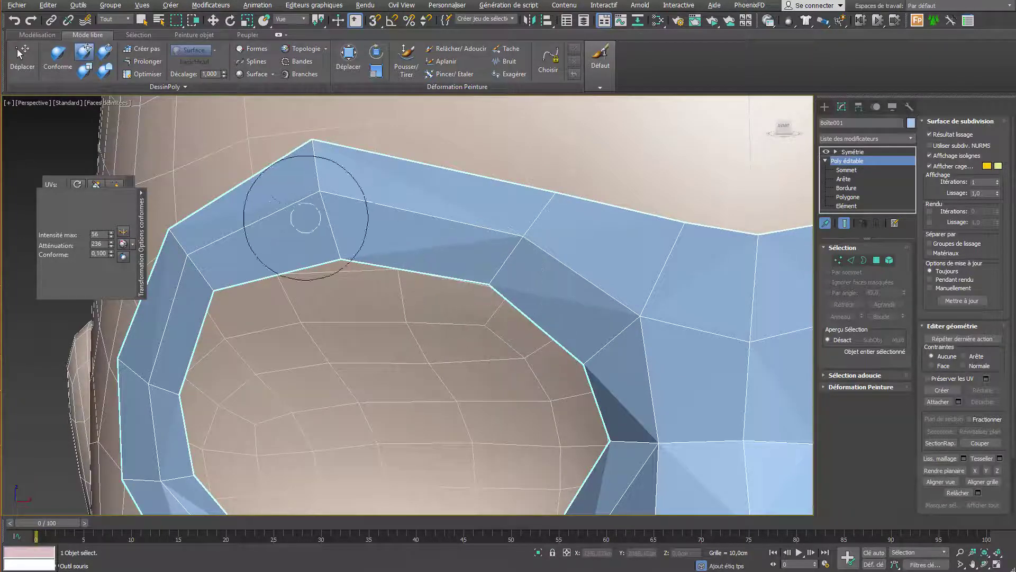
mouse_move(306, 217)
left_mouse_down()
mouse_move(307, 136)
mouse_move(339, 159)
mouse_move(306, 186)
mouse_move(364, 211)
mouse_move(318, 207)
mouse_move(182, 227)
mouse_move(177, 217)
mouse_move(227, 295)
mouse_move(204, 284)
mouse_move(180, 238)
mouse_move(178, 260)
left_mouse_up()
mouse_move(561, 265)
left_mouse_down()
mouse_move(466, 217)
mouse_move(493, 196)
mouse_move(561, 190)
mouse_move(683, 231)
left_mouse_up()
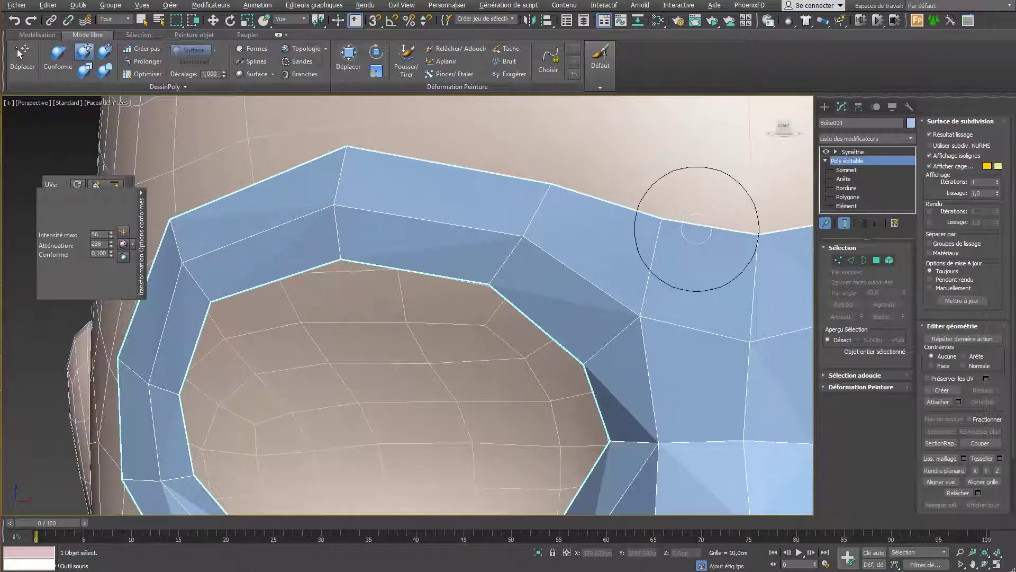
- Pull the nose bridge's lower border vertices down the nose and adjust its side edge with the Move Conform brush
mouse_move(681, 226)
middle_mouse_down()
mouse_move(643, 214)
mouse_move(602, 125)
mouse_move(615, 149)
middle_mouse_up()
scroll(614, 149, "down", 5)
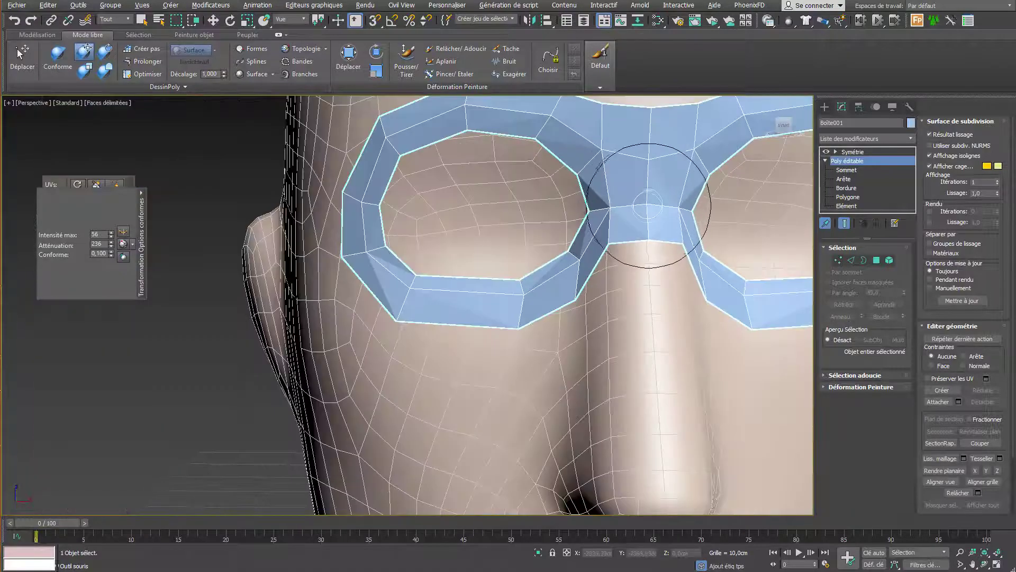
mouse_move(636, 259)
middle_mouse_down()
mouse_move(548, 195)
mouse_move(545, 218)
middle_mouse_up()
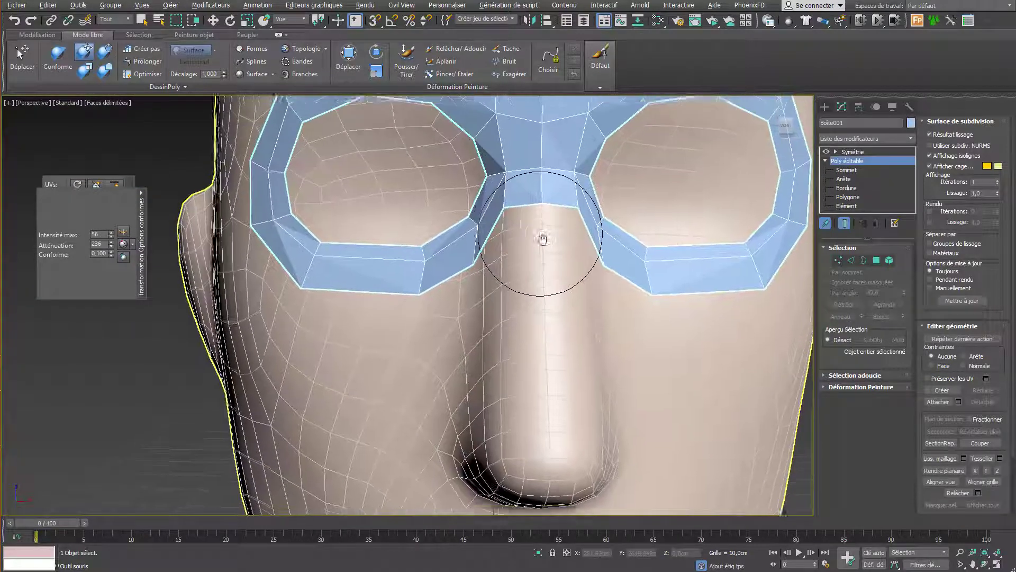
scroll(535, 225, "up", 4)
left_click_drag(477, 207, 470, 289)
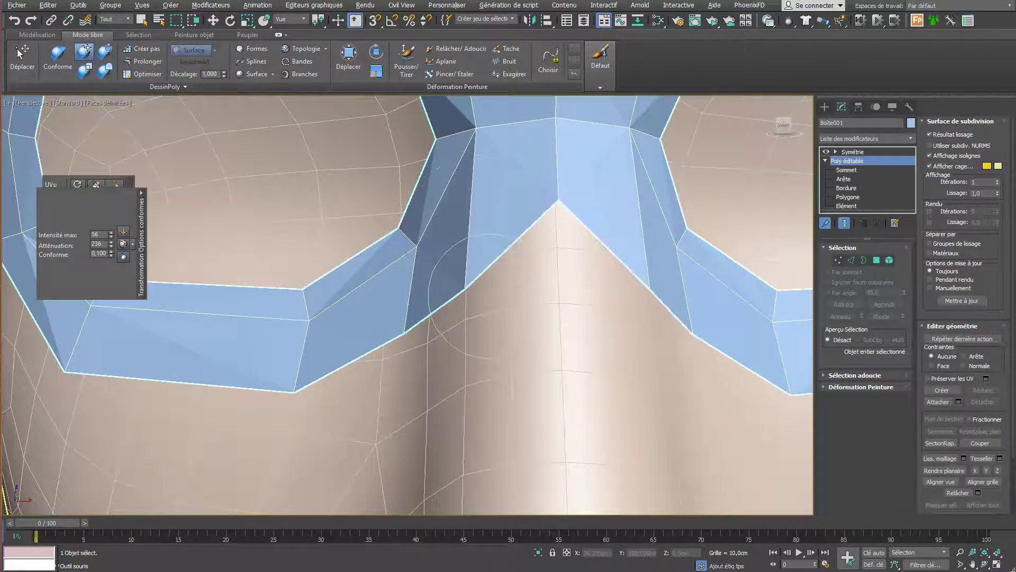
left_click_drag(556, 217, 569, 295)
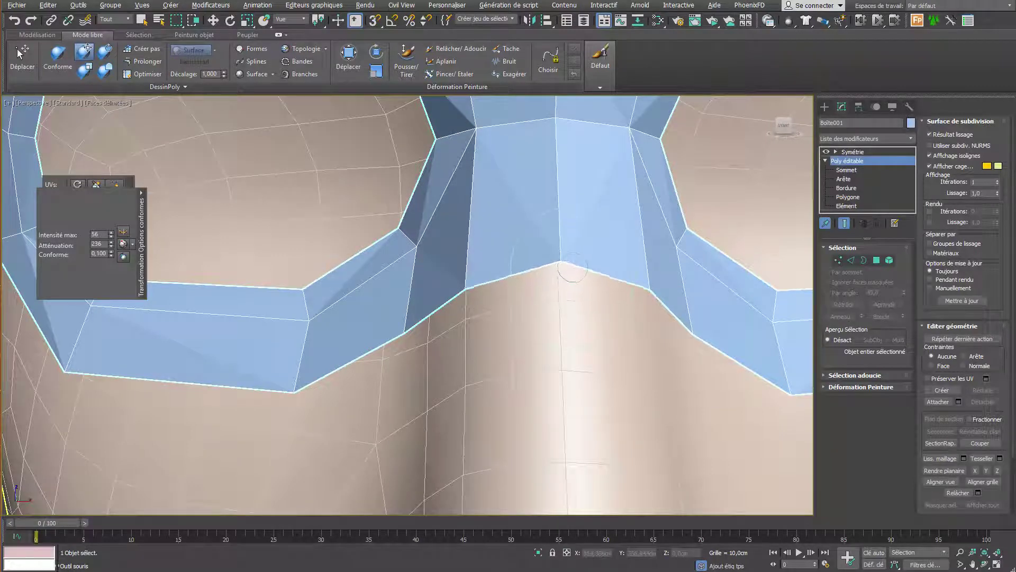
scroll(570, 295, "down", 6)
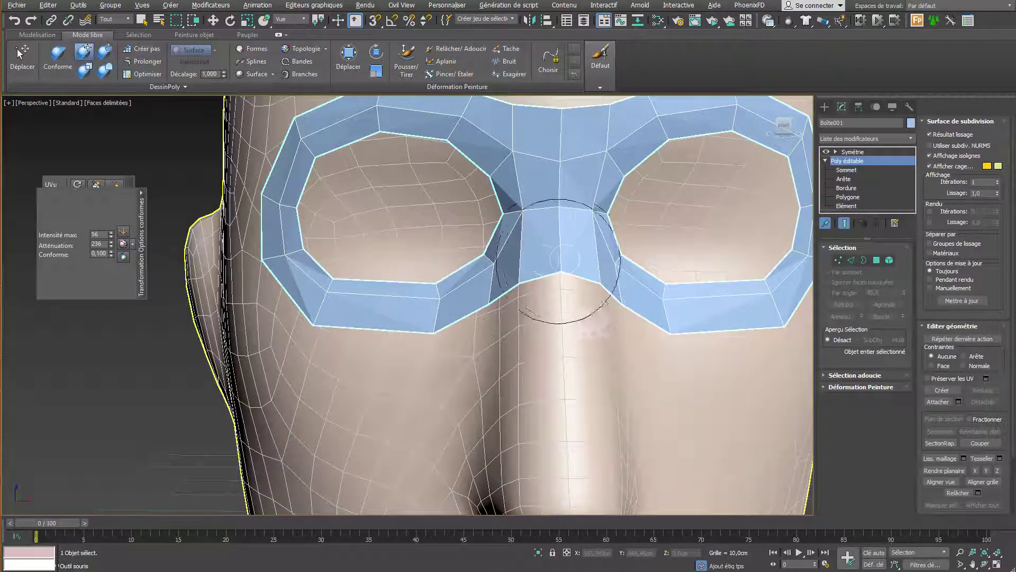
mouse_move(520, 206)
left_mouse_down()
mouse_move(530, 206)
mouse_move(540, 259)
mouse_move(511, 338)
left_mouse_up()
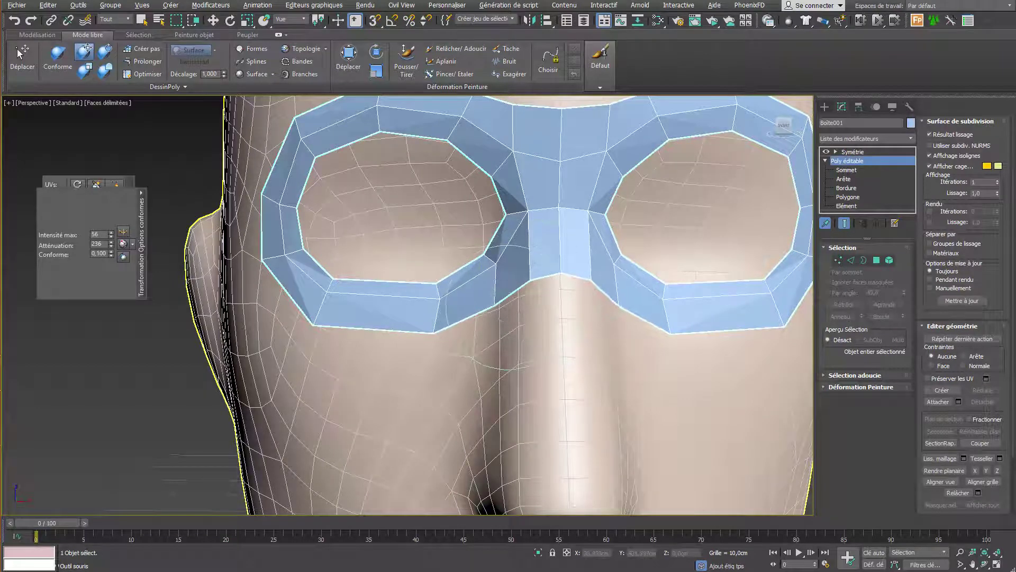
- Reposition the vertices of the lower eye ring with the Move Conform brush to even out its polygons
mouse_move(436, 294)
left_mouse_down()
mouse_move(421, 278)
mouse_move(386, 361)
mouse_move(332, 275)
mouse_move(357, 289)
mouse_move(366, 270)
mouse_move(326, 278)
mouse_move(360, 293)
mouse_move(317, 276)
left_mouse_up()
mouse_move(424, 302)
left_mouse_down()
mouse_move(370, 297)
mouse_move(403, 296)
mouse_move(326, 312)
mouse_move(334, 296)
left_mouse_up()
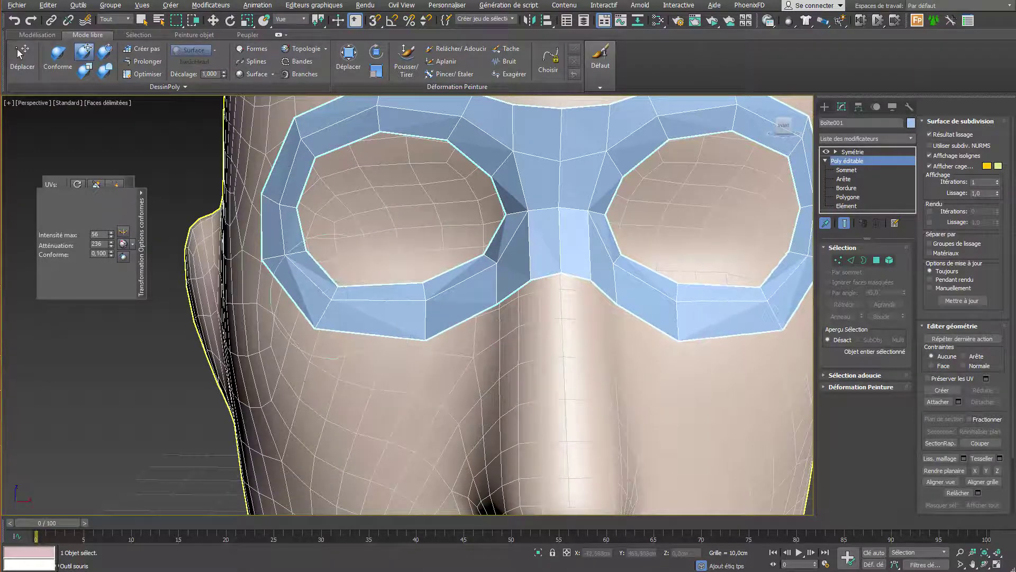
scroll(445, 312, "down", 5)
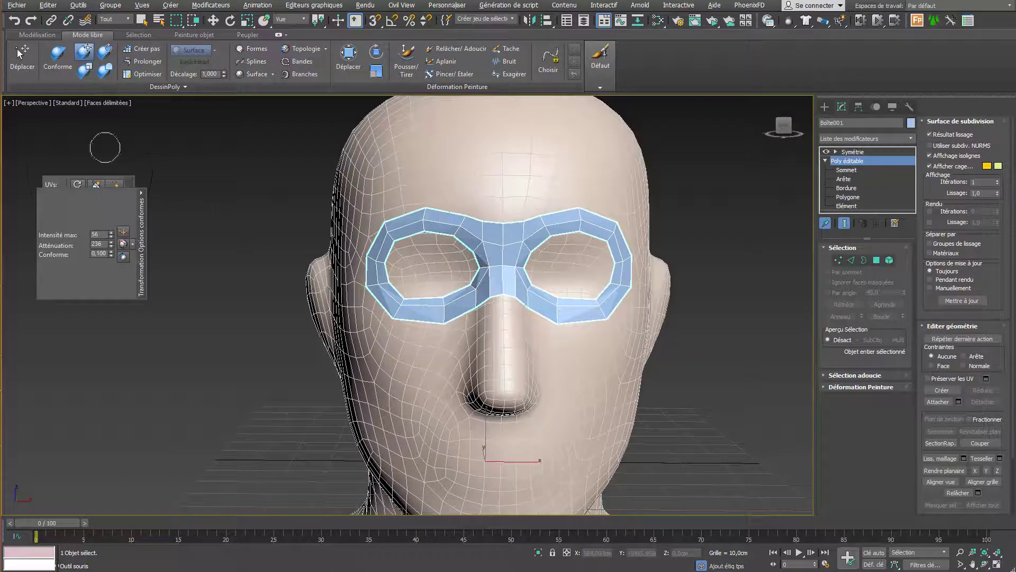
- Extend the nose bridge's lower border edge down to the nose tip as a strip of three polygons
left_click(142, 61)
scroll(529, 338, "up", 5)
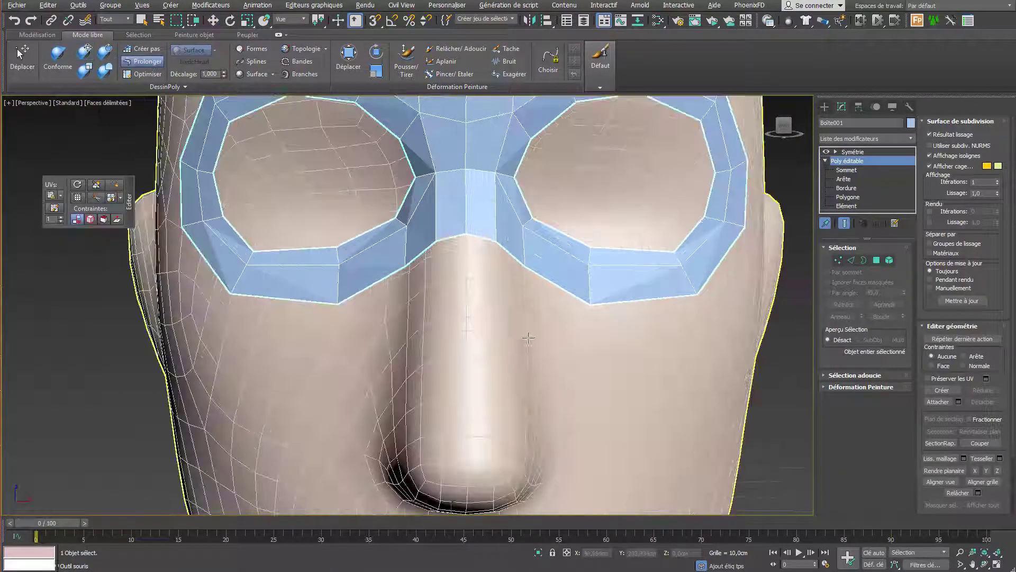
left_click_drag(456, 236, 452, 498)
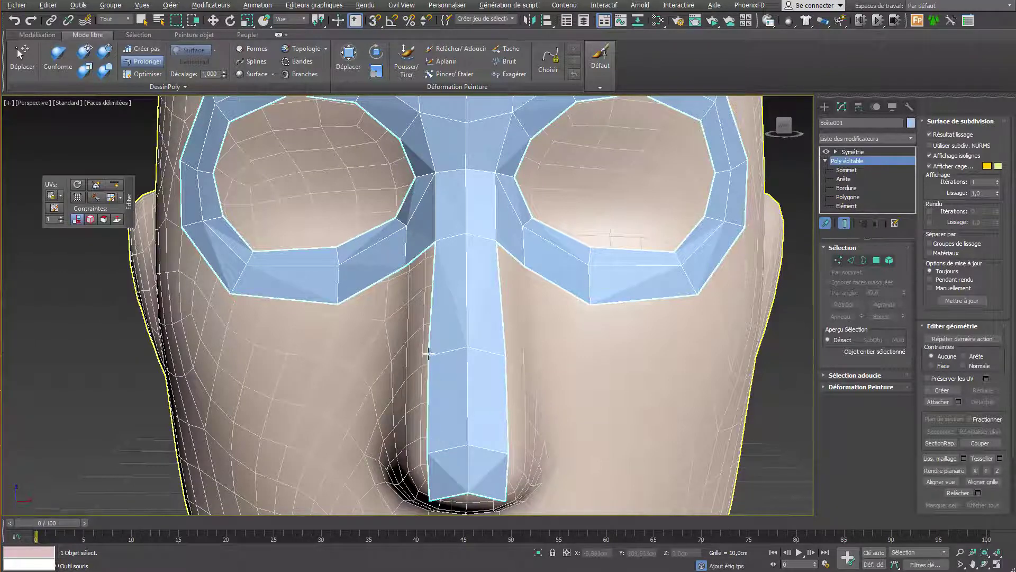
- Move the nose strip's side vertices outward near the tip so the strip widens toward the nose's end
left_click_drag(428, 352, 430, 351)
left_click_drag(439, 450, 418, 423)
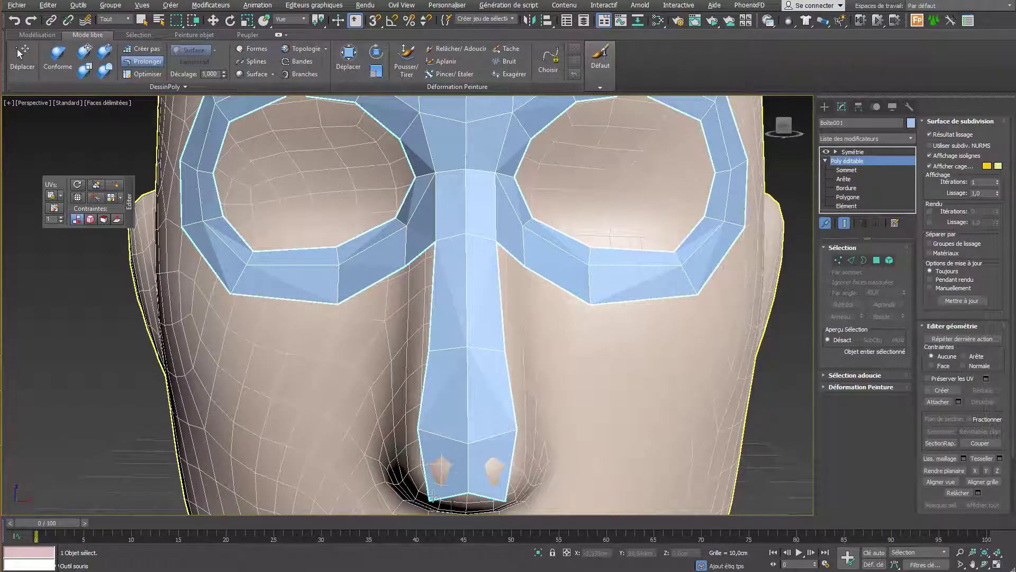
mouse_move(433, 495)
left_mouse_down()
mouse_move(417, 476)
mouse_move(466, 471)
mouse_move(469, 453)
left_mouse_up()
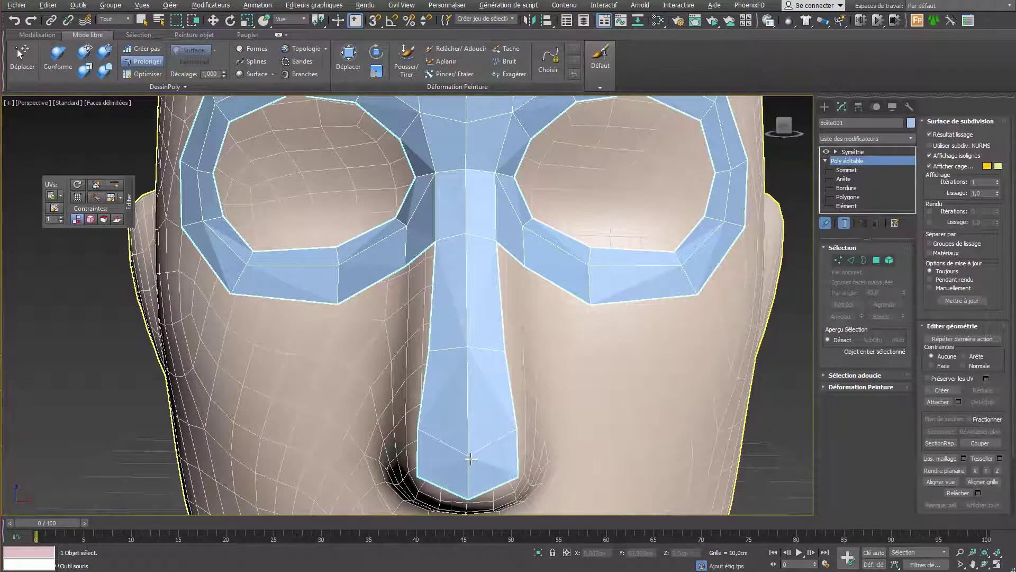
left_click_drag(423, 424, 417, 430)
- Reposition the eye ring's lower inner border vertex at the base of the nose's side
scroll(477, 375, "down", 5)
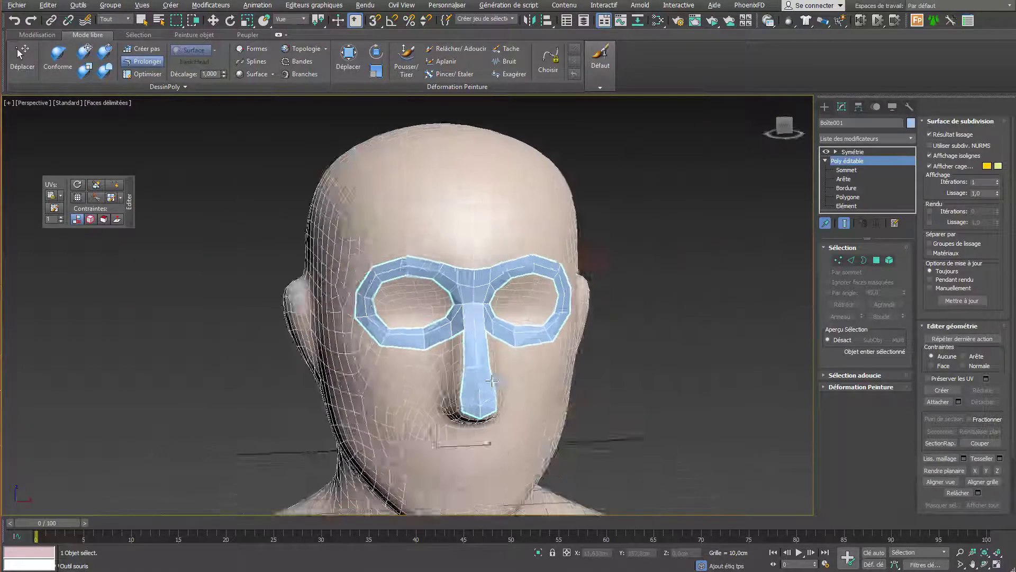
middle_click_drag(477, 375, 461, 320, "alt")
scroll(479, 360, "up", 5)
scroll(461, 321, "up", 4)
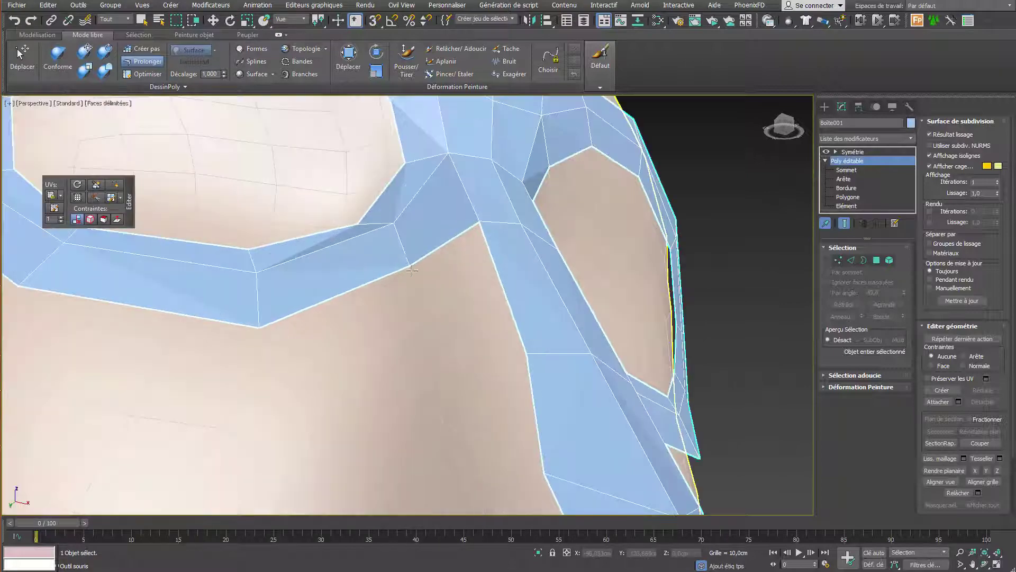
scroll(409, 264, "down", 4)
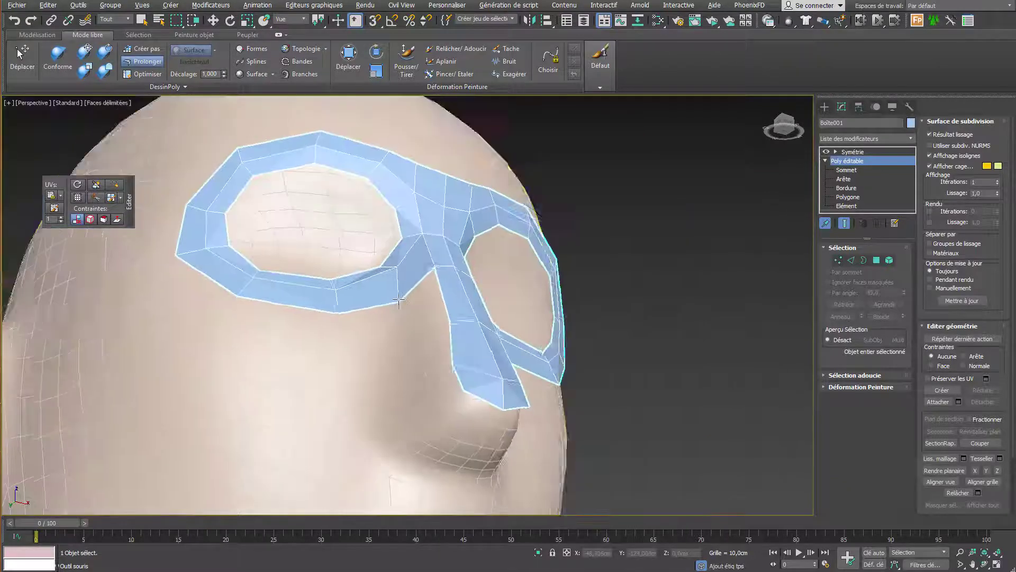
mouse_move(410, 265)
middle_mouse_down("alt")
mouse_move(381, 261)
mouse_move(394, 277)
middle_mouse_up("alt")
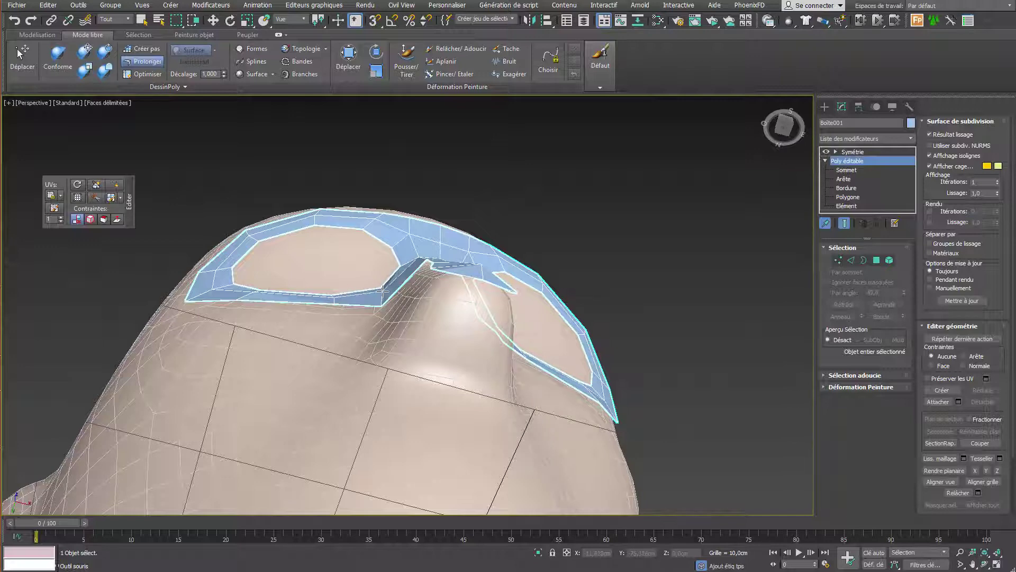
middle_click_drag(385, 293, 460, 385, "alt")
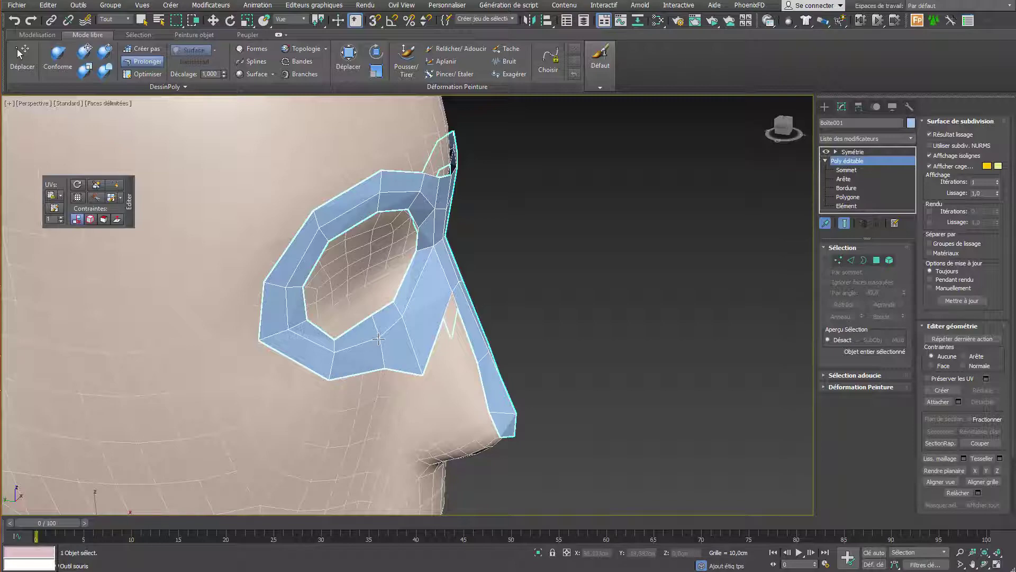
middle_click_drag(373, 331, 411, 346, "alt")
left_click_drag(418, 350, 403, 342)
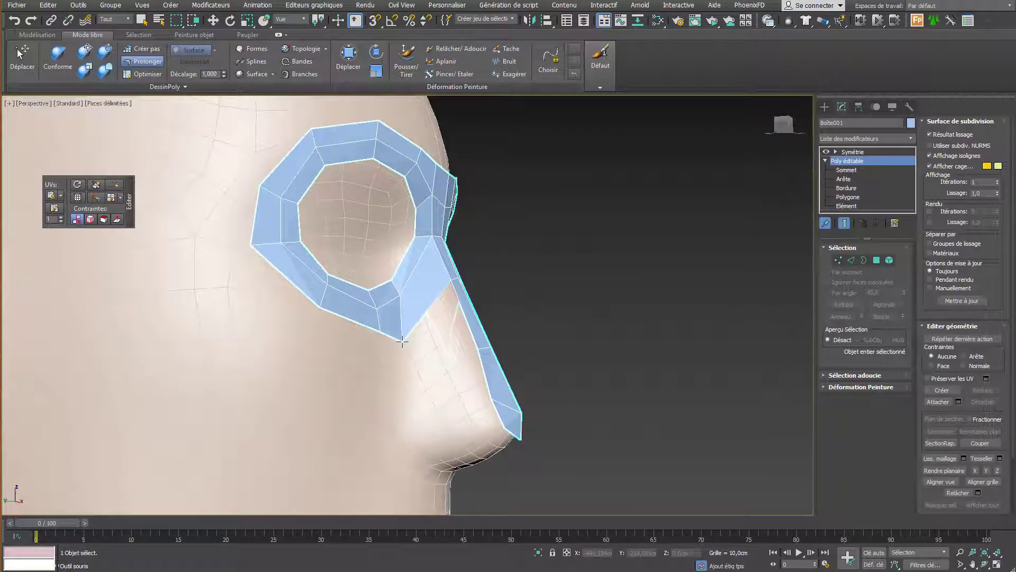
- Fill the side of the nose with polygons between the eye ring and the nose strip, down to the nostril
scroll(407, 347, "down", 5)
mouse_move(418, 341)
middle_mouse_down("alt")
mouse_move(427, 345)
mouse_move(413, 354)
middle_mouse_up("alt")
left_click_drag(428, 306, 404, 419)
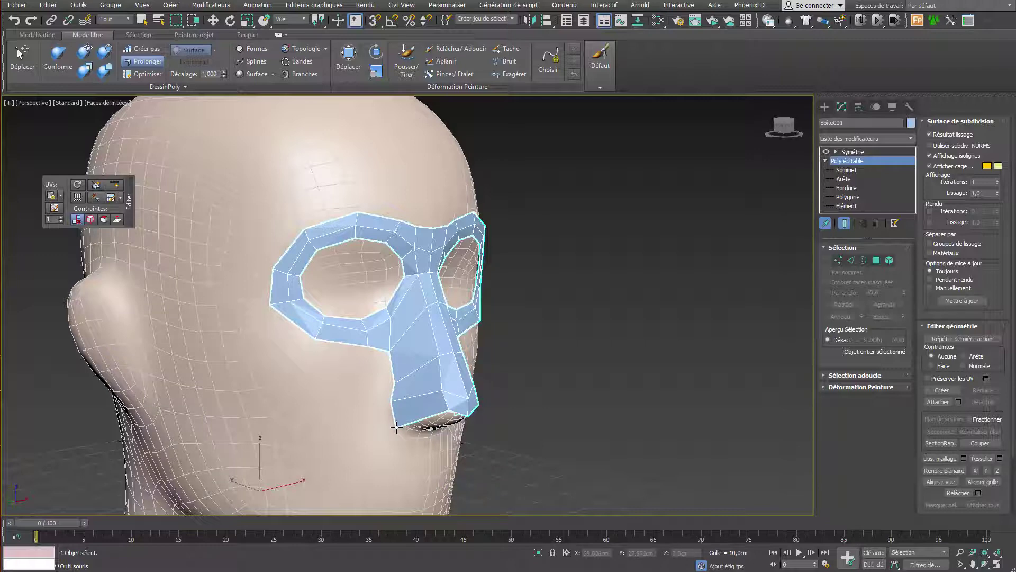
- Extend polygons across the underside of the nose from the tip's lower edge to the nostril side
middle_click_drag(398, 428, 354, 377, "alt")
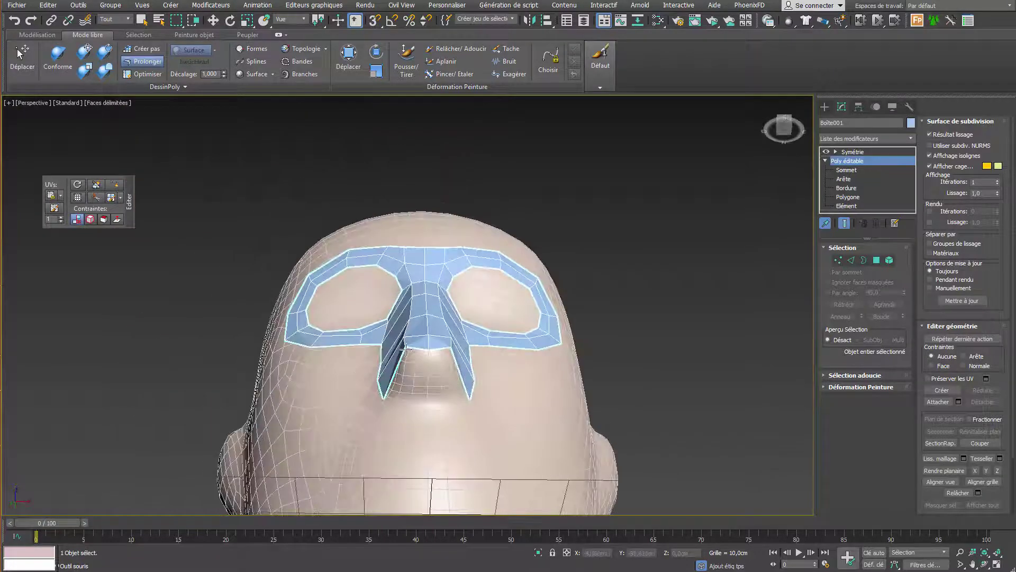
left_click_drag(405, 350, 423, 406)
middle_click_drag(429, 408, 489, 403, "alt")
scroll(489, 402, "up", 5)
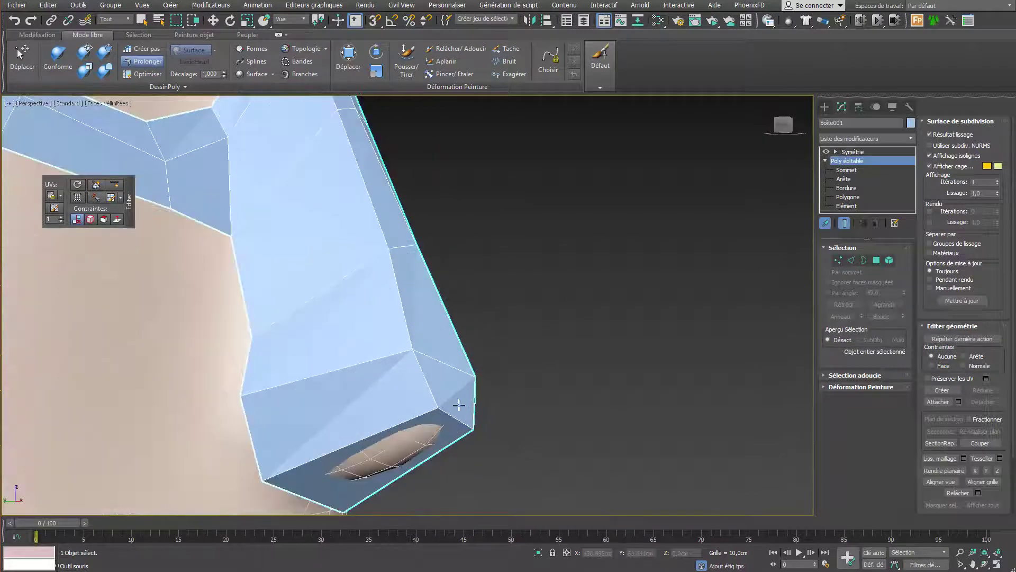
- Move the border vertices along the nose's side outward and down to shape the nostril wing
scroll(370, 431, "down", 5)
middle_click_drag(369, 431, 331, 400, "alt")
left_click_drag(302, 331, 311, 323)
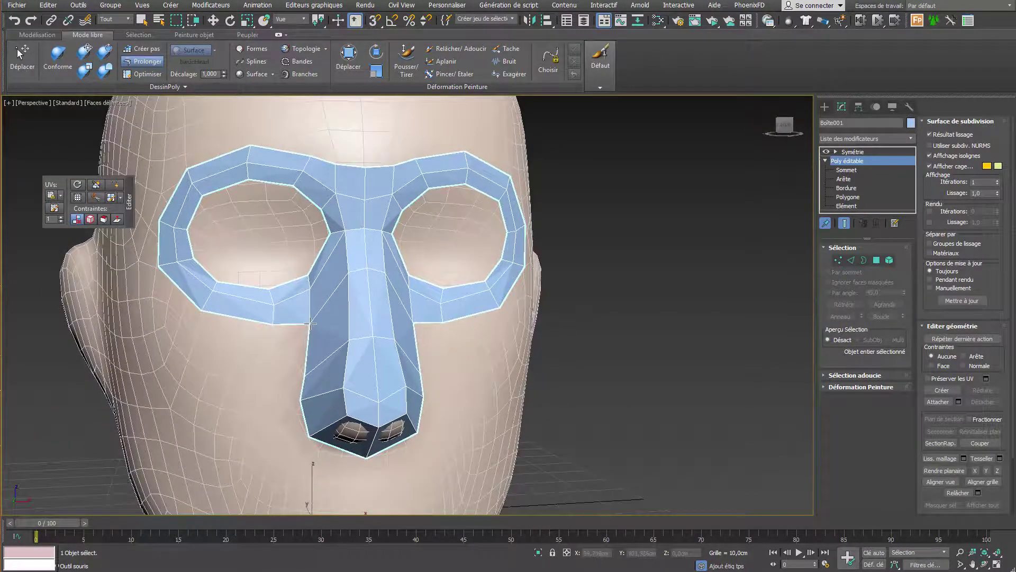
left_click_drag(308, 379, 300, 365)
left_click_drag(292, 400, 312, 447)
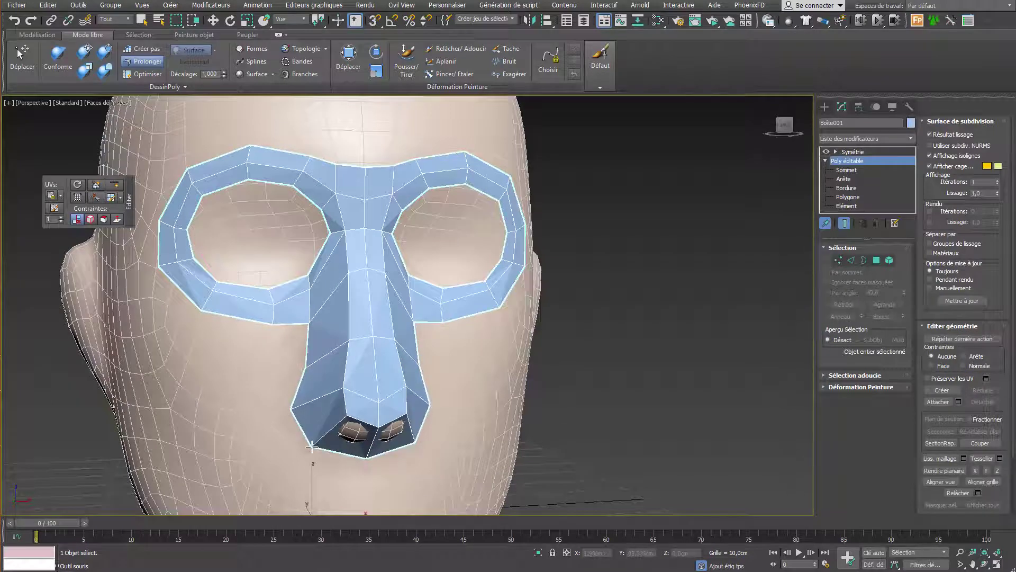
- Nudge the nose tip's lower vertex up and extend a row of polygons beneath the eye ring from the nose's side to its outer edge
left_click_drag(379, 399, 380, 390)
middle_click_drag(380, 391, 471, 328, "alt")
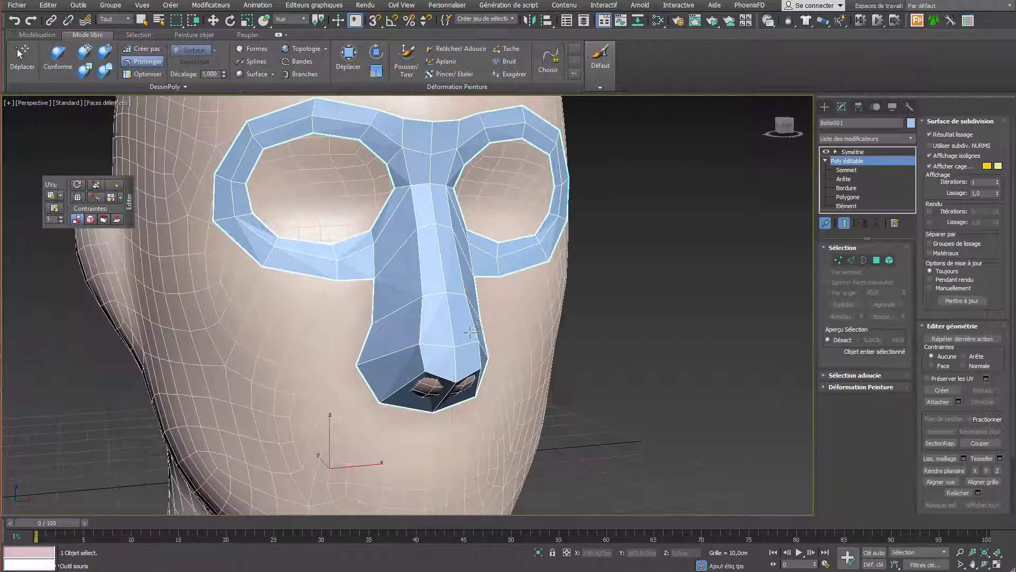
scroll(470, 332, "down", 2)
scroll(413, 317, "up", 2)
left_click_drag(397, 288, 363, 329)
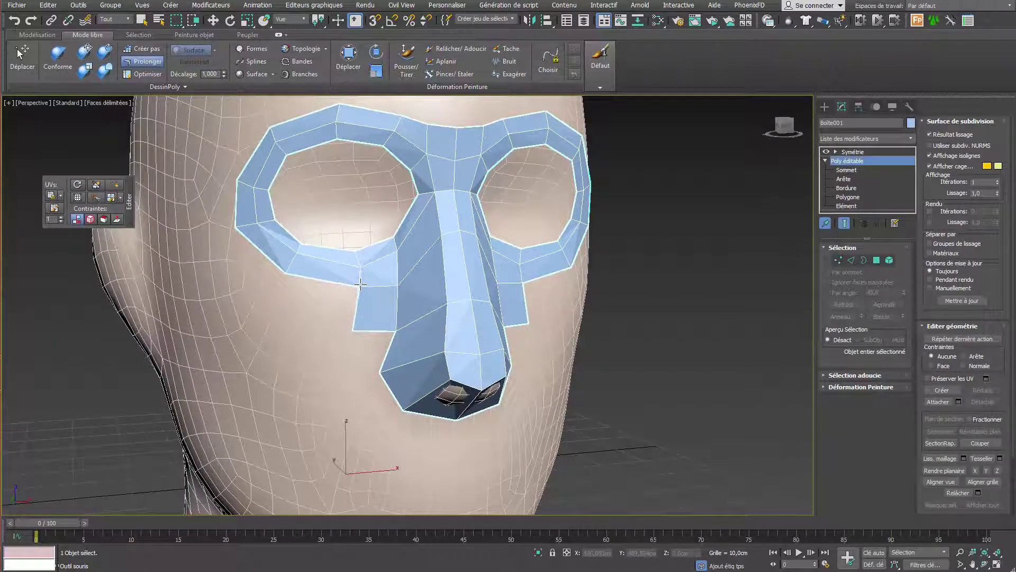
left_click_drag(360, 285, 279, 323)
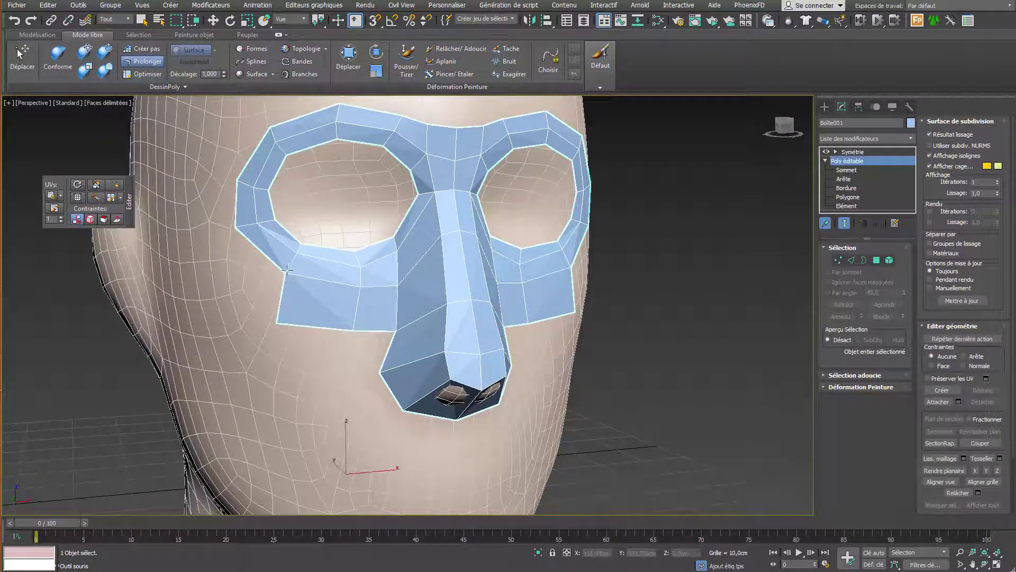
left_click_drag(285, 272, 241, 281)
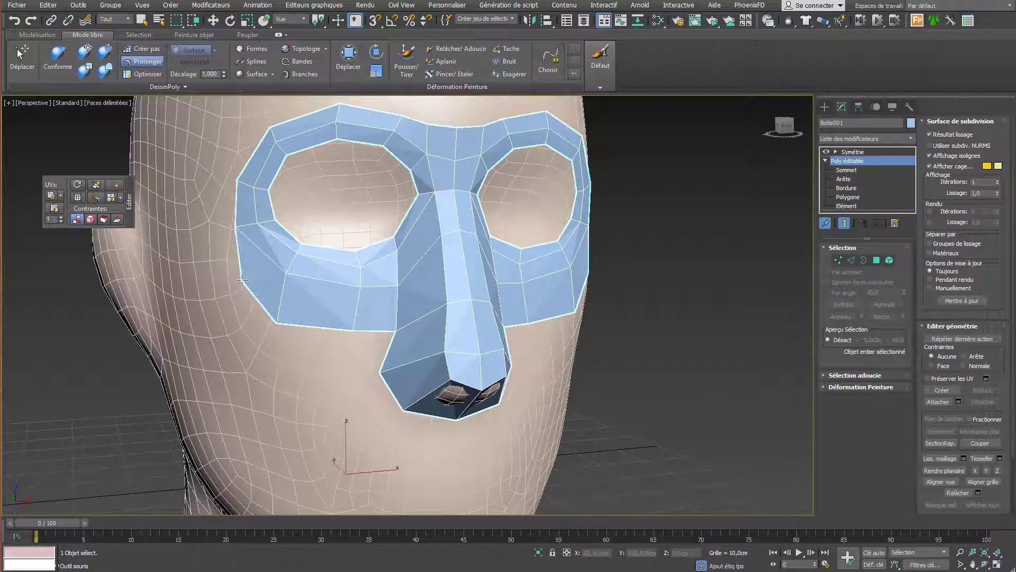
- Extend a second row of polygons across the cheek, then continue it beside the nostril wing down to the nose's base
left_click_drag(393, 331, 273, 365)
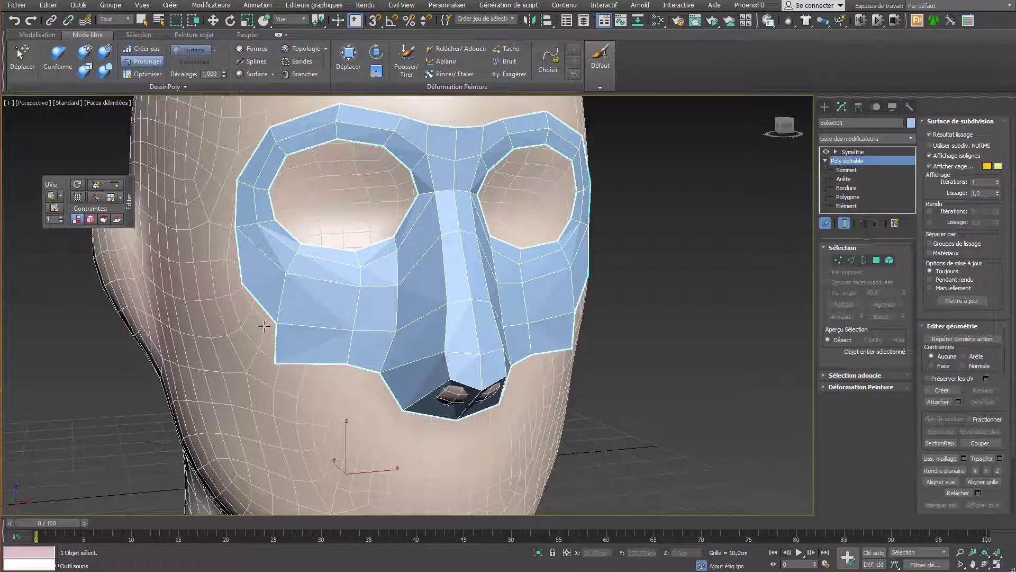
left_click_drag(273, 320, 249, 333)
middle_click_drag(376, 372, 379, 318)
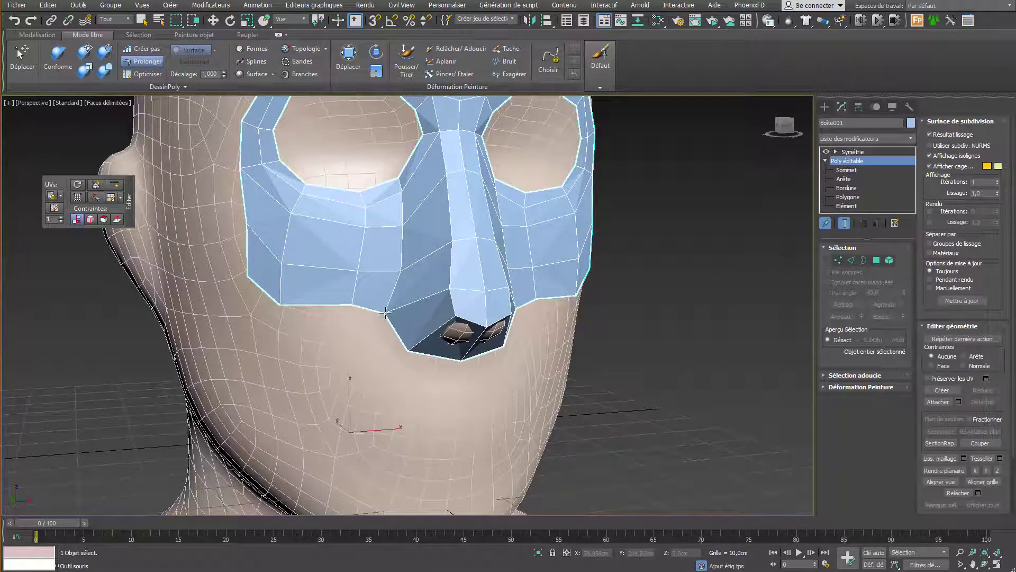
left_click_drag(385, 313, 358, 344)
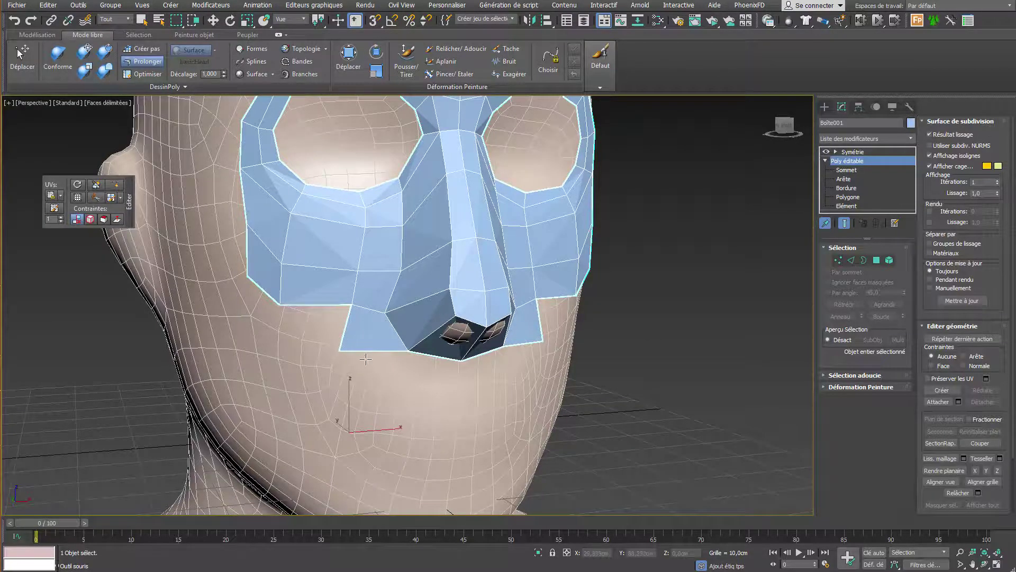
middle_click_drag(365, 359, 363, 308, "alt")
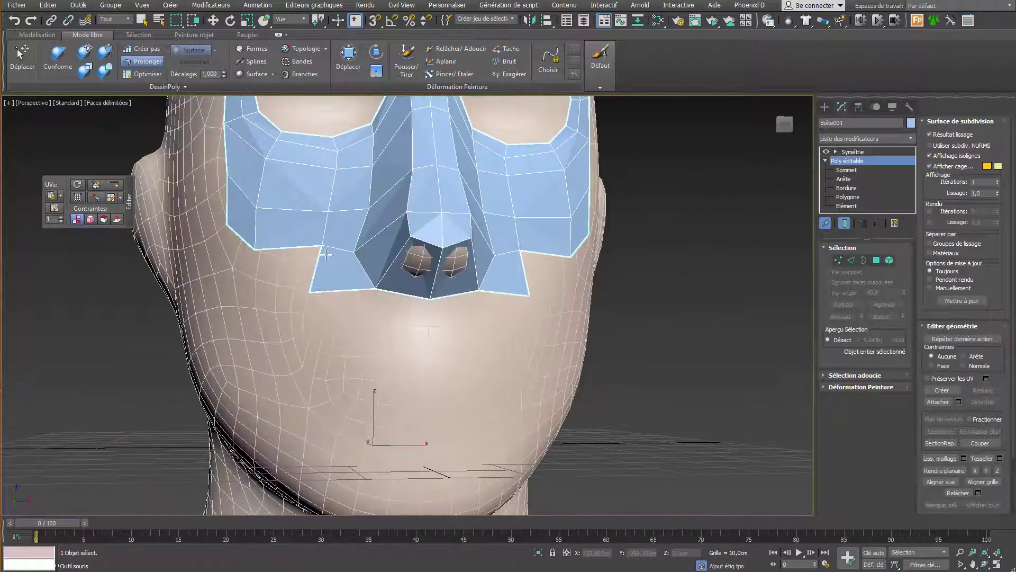
left_click_drag(326, 255, 273, 274)
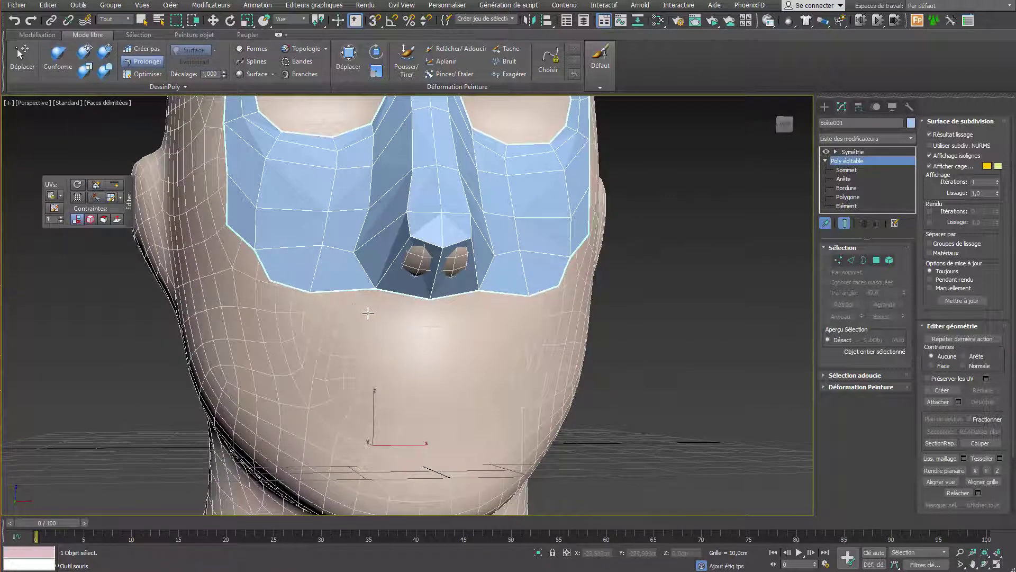
- Extend a strip of polygons from the cheek's lower edge down beside the mouth toward the chin
left_click_drag(338, 295, 313, 336)
left_click_drag(314, 339, 313, 431)
left_click_drag(310, 291, 259, 284)
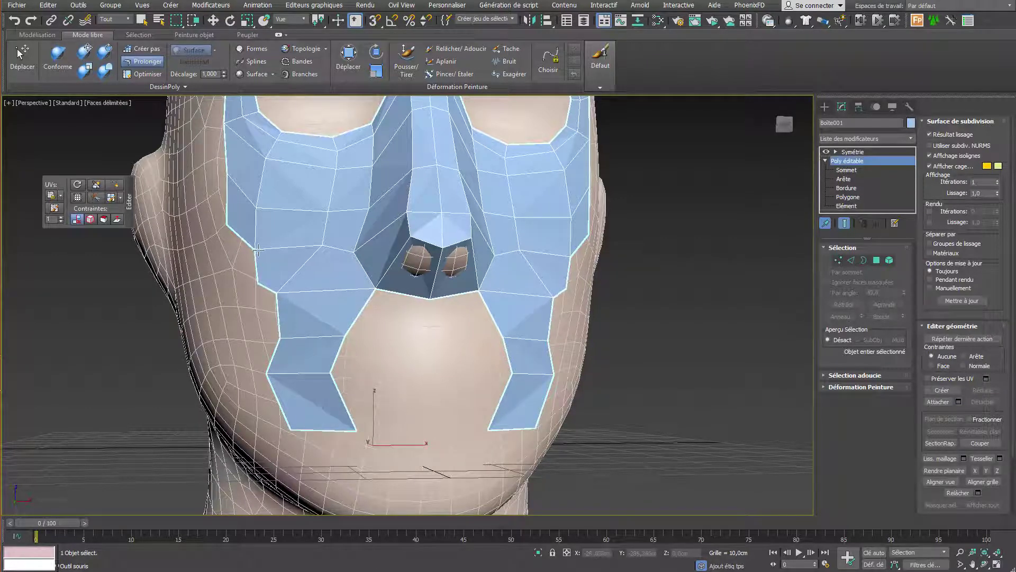
- Reposition the outer cheek vertices and the mouth strip's side vertices to even out the border
middle_click_drag(257, 249, 318, 259)
left_click_drag(314, 265, 295, 271)
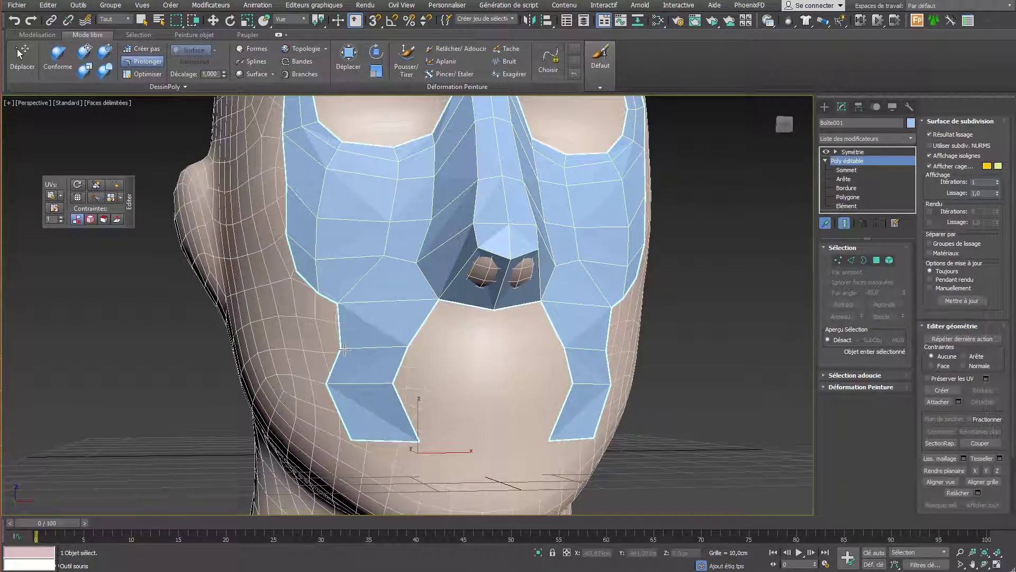
left_click_drag(328, 379, 352, 387)
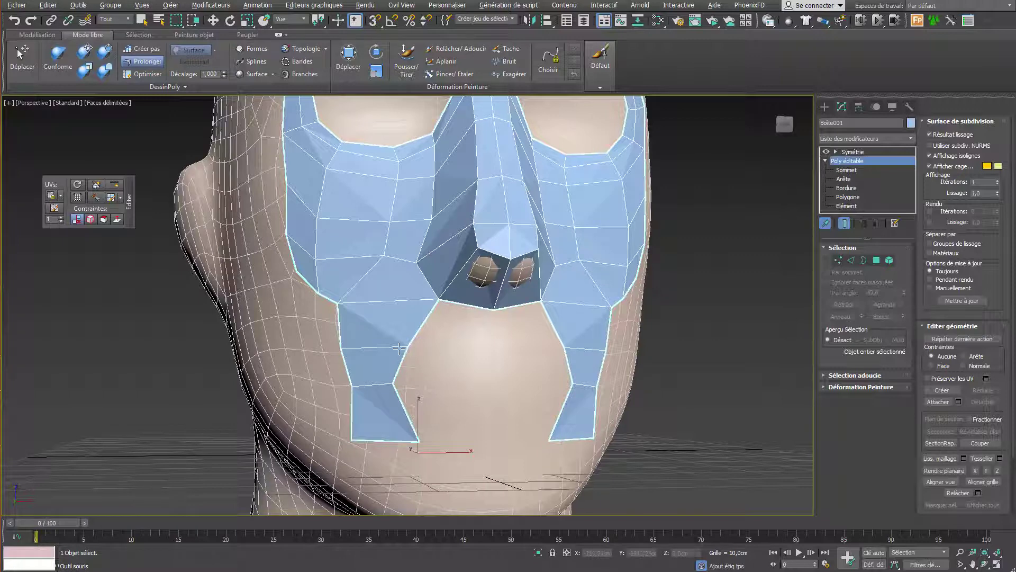
left_click_drag(402, 347, 402, 370)
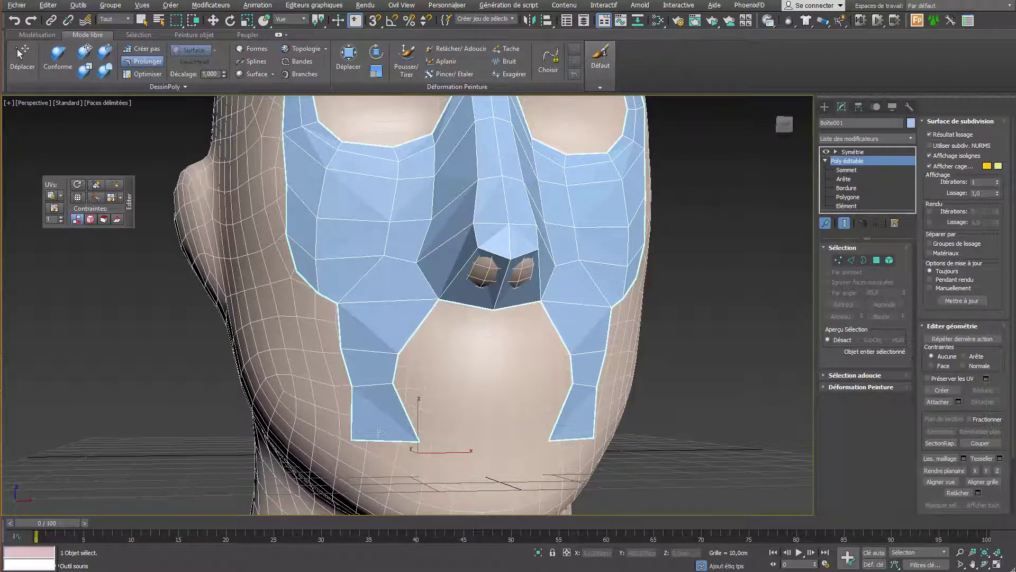
- Wrap the mouth strip around to the chin's centre line and fill the upper and lower lip areas with polygons, leaving a narrow mouth opening
middle_click_drag(378, 432, 365, 328)
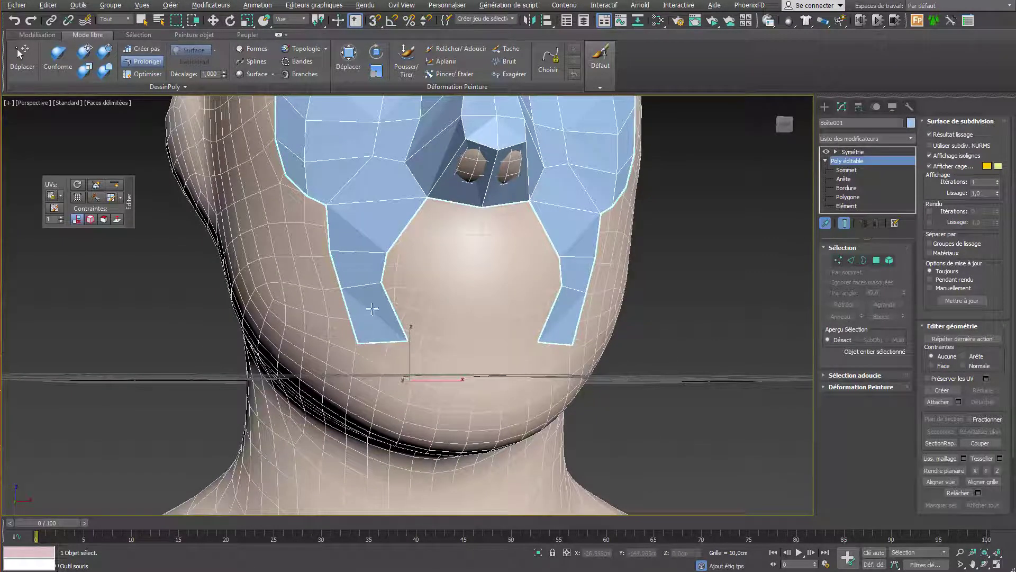
mouse_move(376, 283)
left_mouse_down()
mouse_move(336, 298)
mouse_move(369, 318)
mouse_move(358, 345)
mouse_move(409, 382)
mouse_move(457, 392)
mouse_move(474, 417)
left_mouse_up()
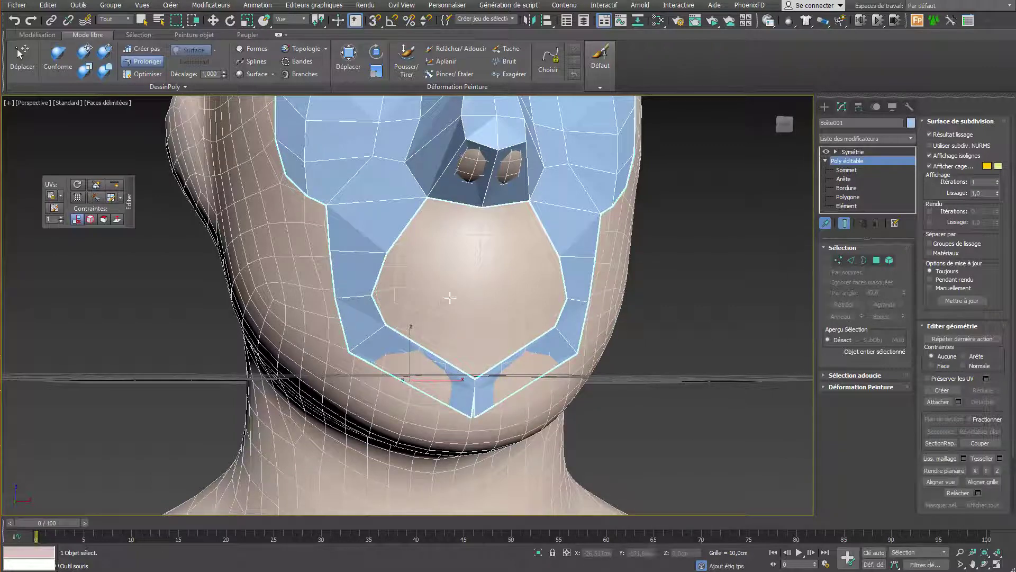
left_click_drag(431, 203, 482, 234)
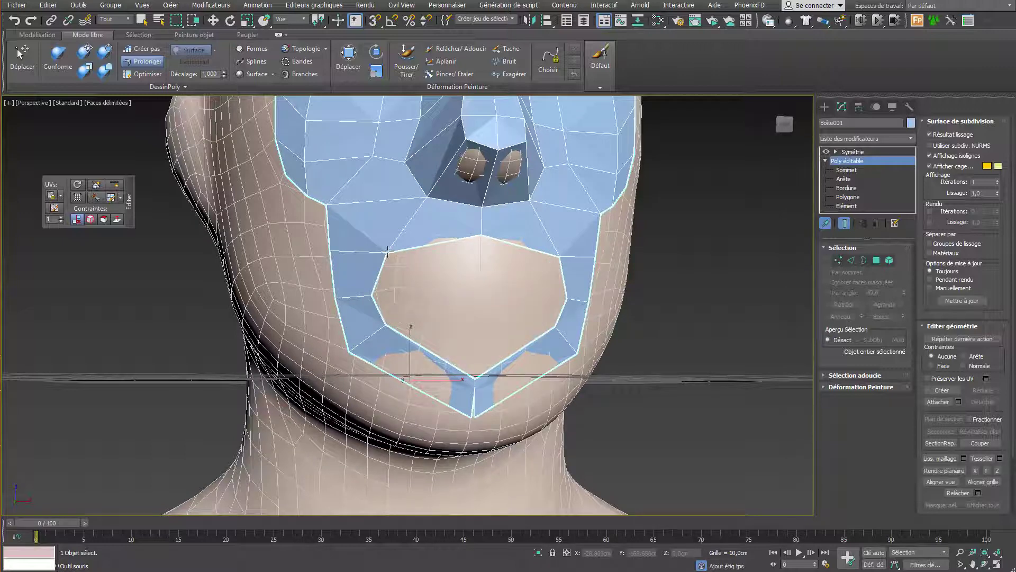
left_click_drag(388, 251, 486, 282)
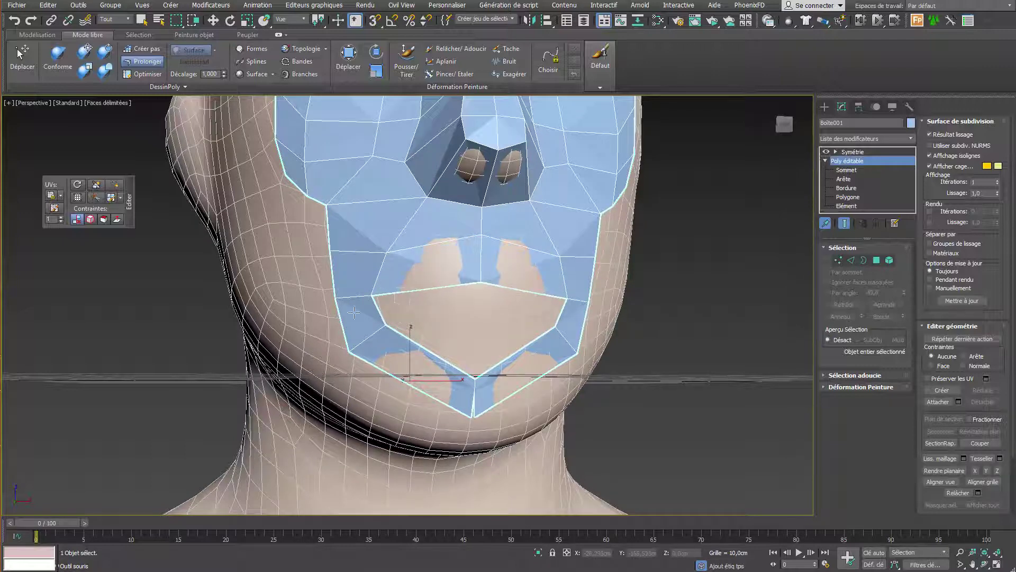
left_click_drag(388, 324, 481, 303)
- Lower the chin's centre vertex and the strip's outer corner toward the jawline, and adjust the inner vertex below the mouth corner
scroll(482, 303, "down", 5)
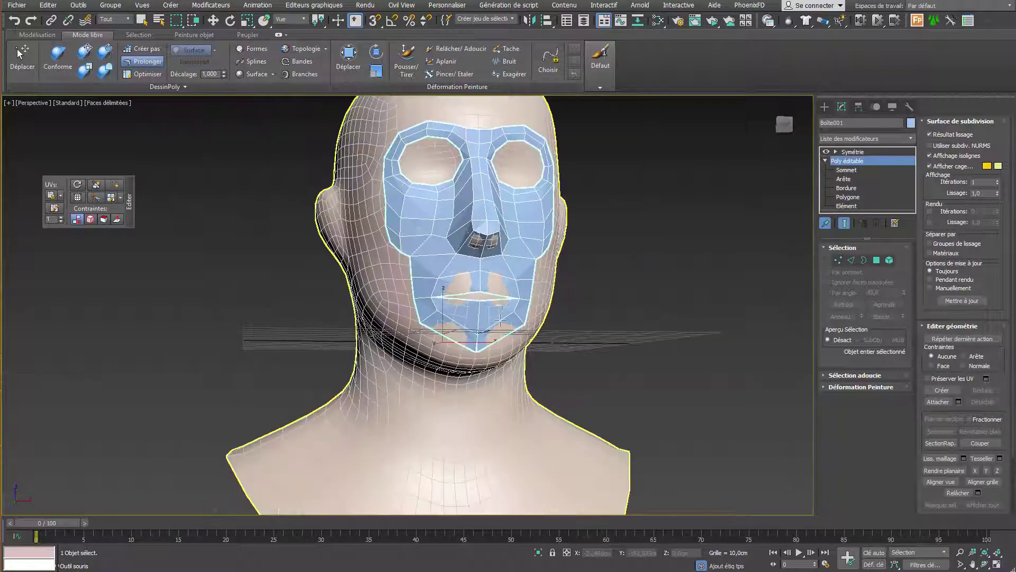
middle_click_drag(500, 319, 528, 319, "alt")
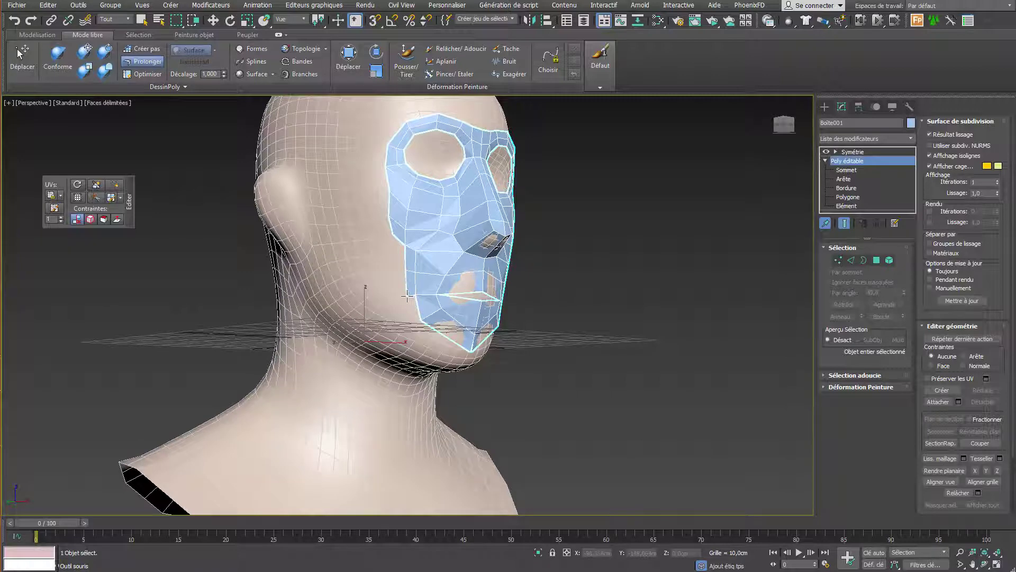
left_click_drag(471, 350, 465, 365)
scroll(432, 332, "up", 5)
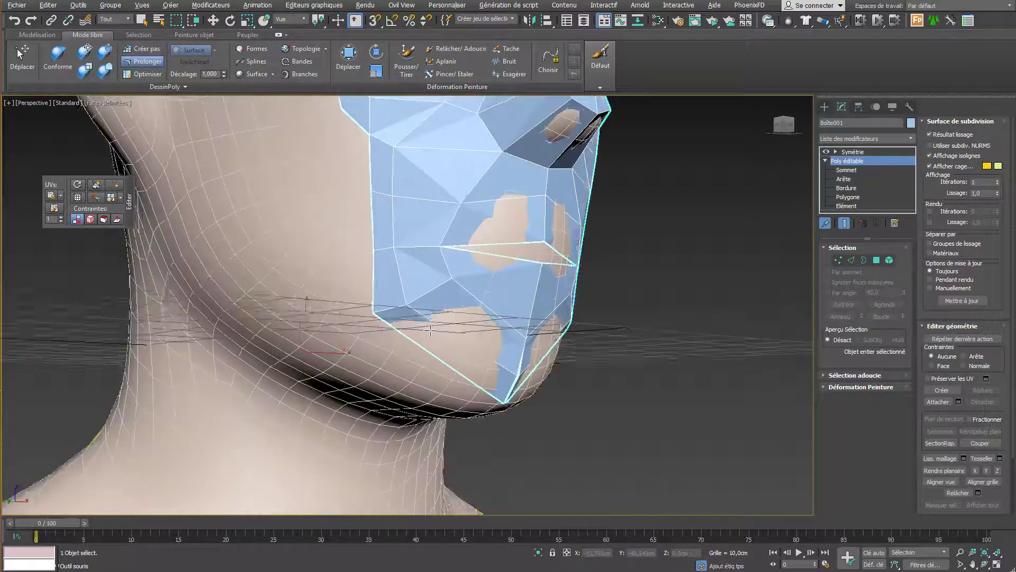
key("w")
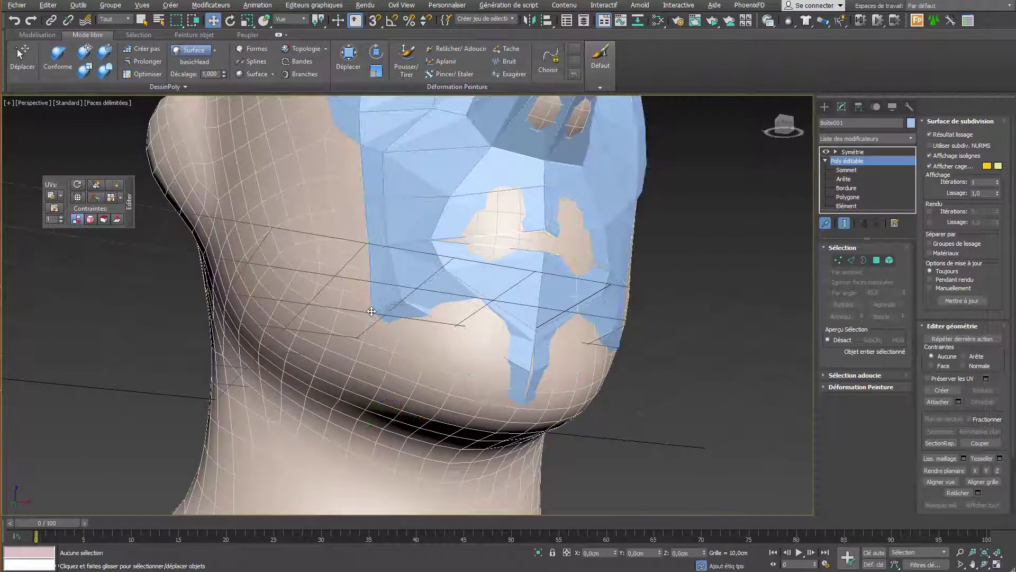
left_click(142, 61)
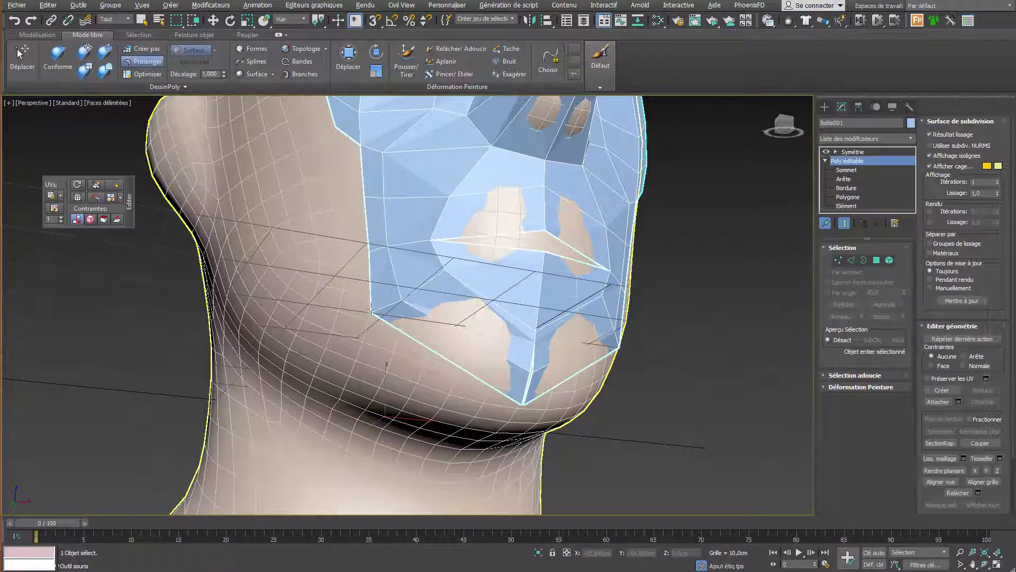
left_click_drag(371, 310, 368, 348)
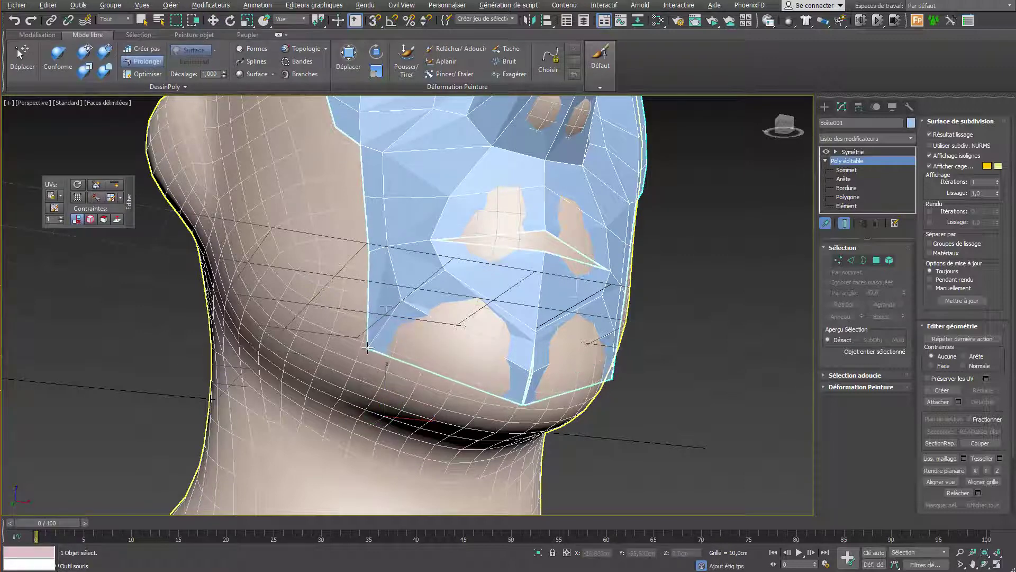
left_click(402, 302)
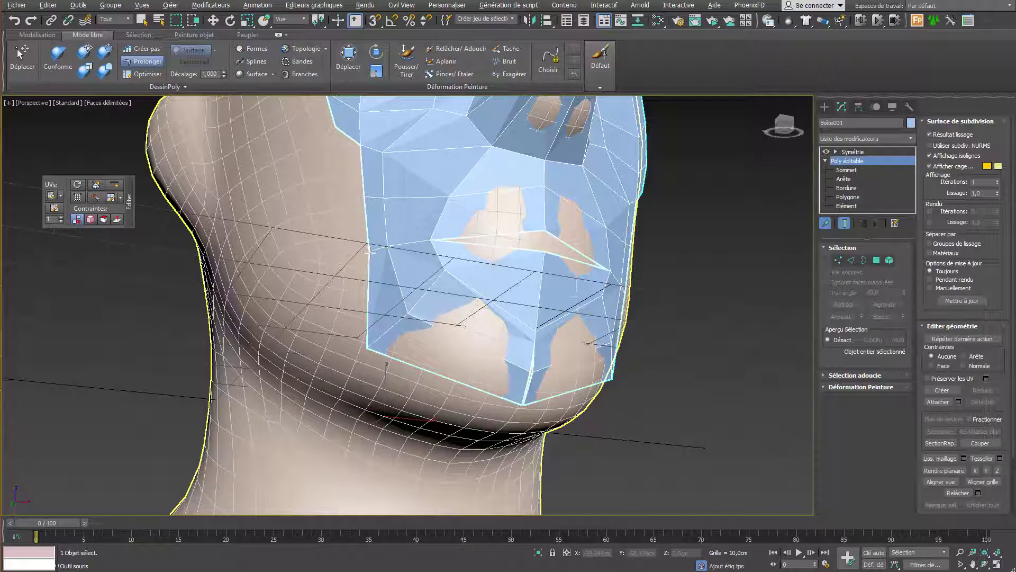
- Extend polygons outward from the border beside the mouth and pull their outer vertex toward the jaw
left_click_drag(369, 251, 347, 259)
mouse_move(362, 198)
left_mouse_down()
mouse_move(334, 199)
mouse_move(369, 202)
left_mouse_up()
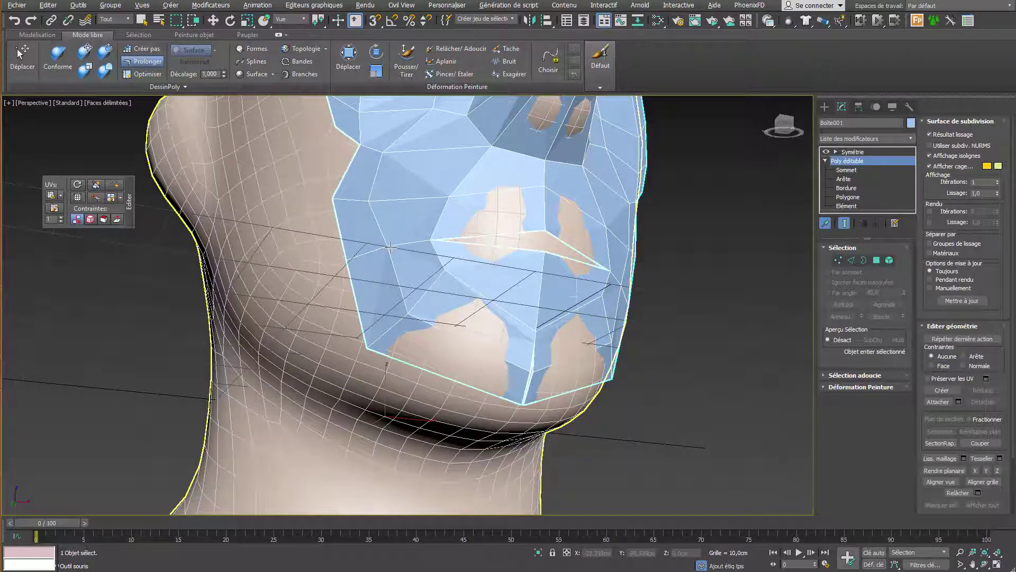
left_click_drag(348, 261, 325, 275)
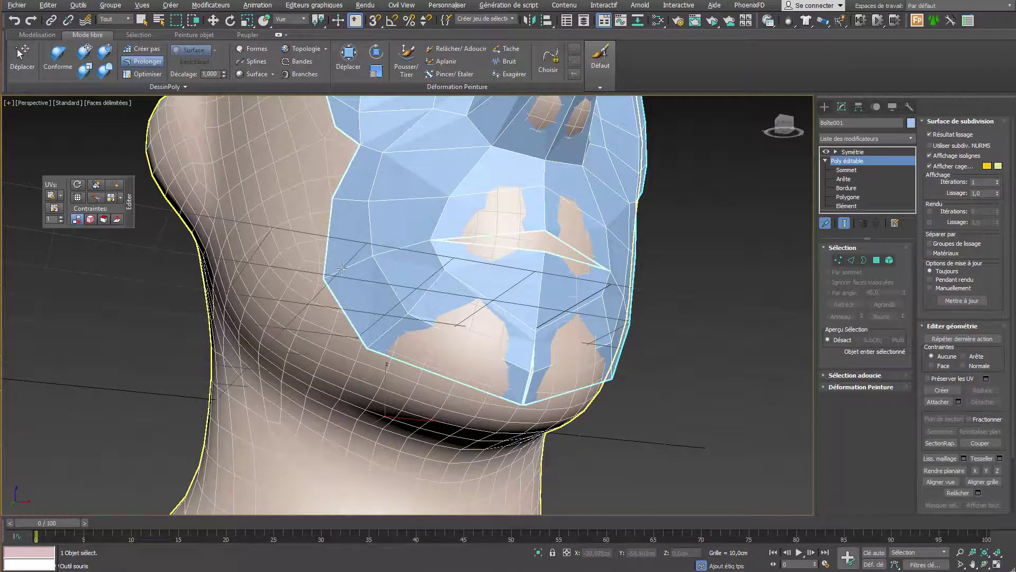
- Extend a row of polygons upward from the whole upper edge of the eye rings and nose bridge onto the brow
middle_click_drag(341, 268, 402, 287, "alt")
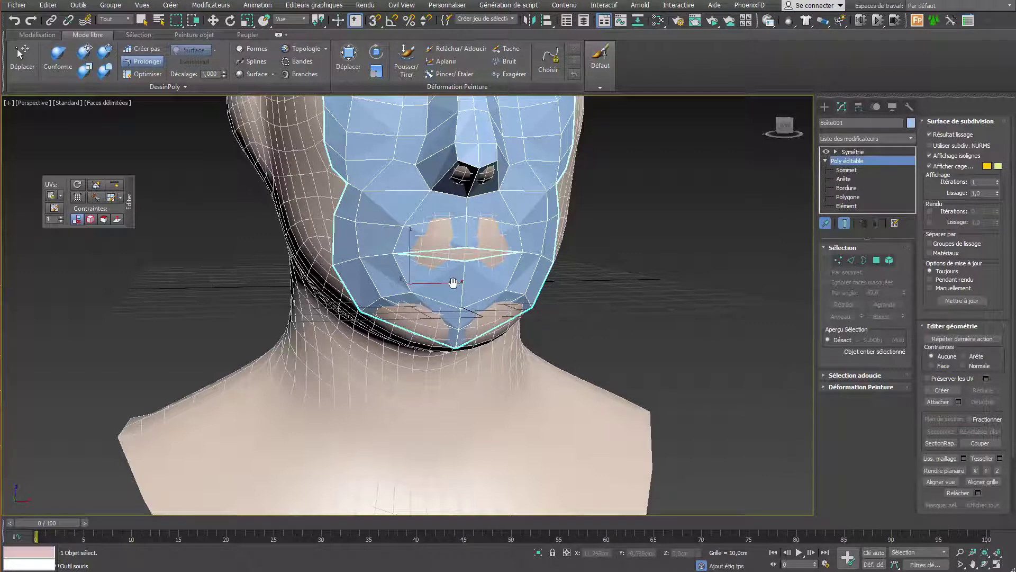
middle_click_drag(453, 283, 429, 144, "alt")
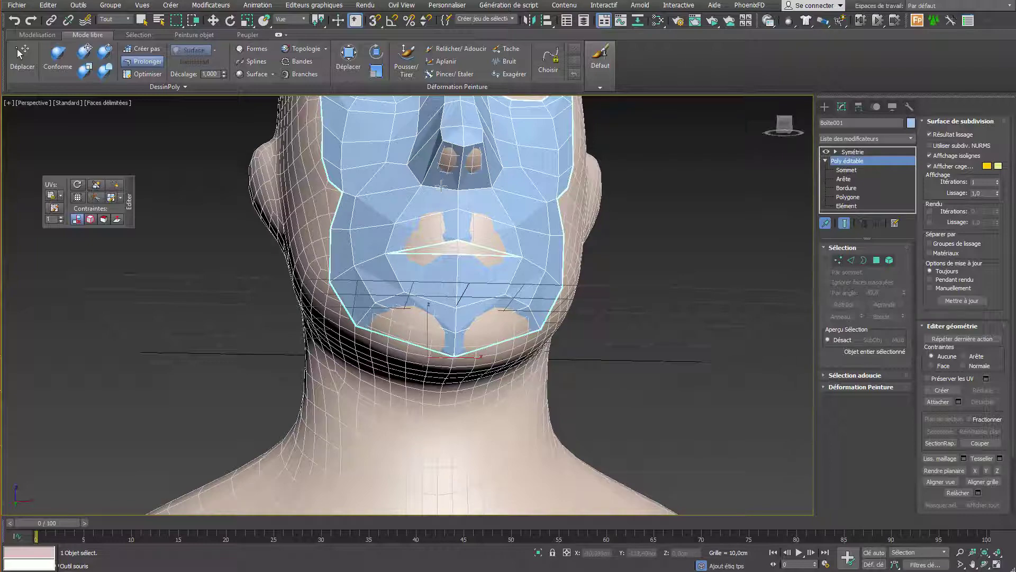
middle_click_drag(438, 210, 390, 193, "alt")
scroll(423, 341, "down", 3)
left_click_drag(389, 175, 389, 165, "shift")
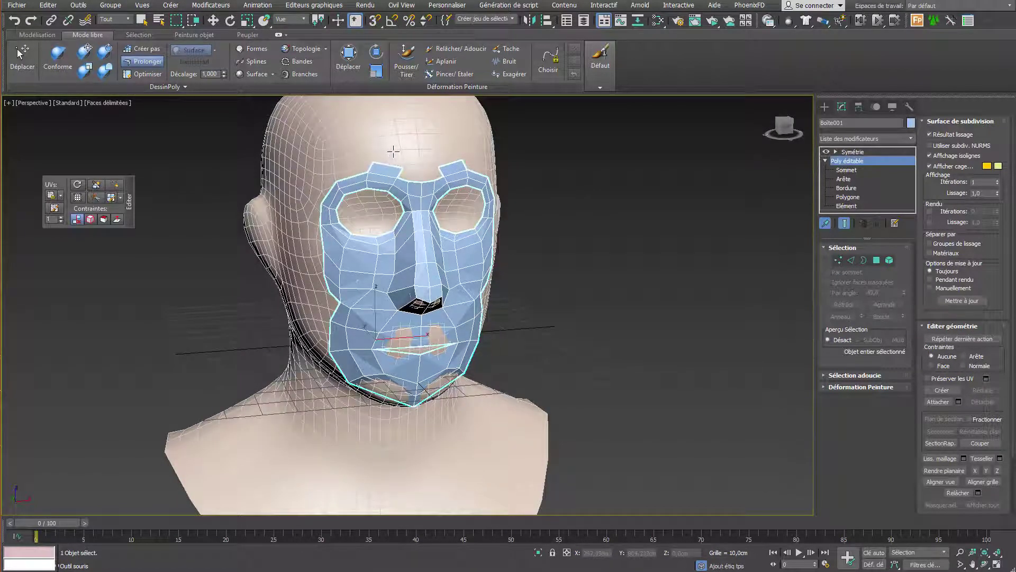
key("ctrl+z")
left_click_drag(414, 182, 412, 161, "shift")
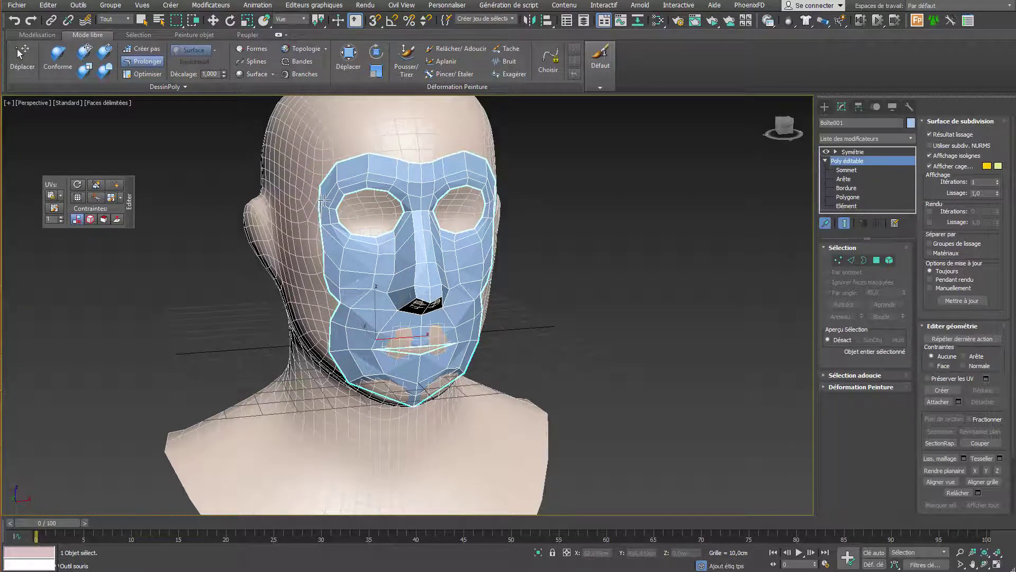
- Extend polygons from the eye ring's outer side toward the temple and pull the upper outer corner up to meet the brow row
scroll(323, 200, "up", 5)
left_click_drag(315, 217, 291, 239, "shift")
left_click_drag(322, 176, 333, 117, "shift")
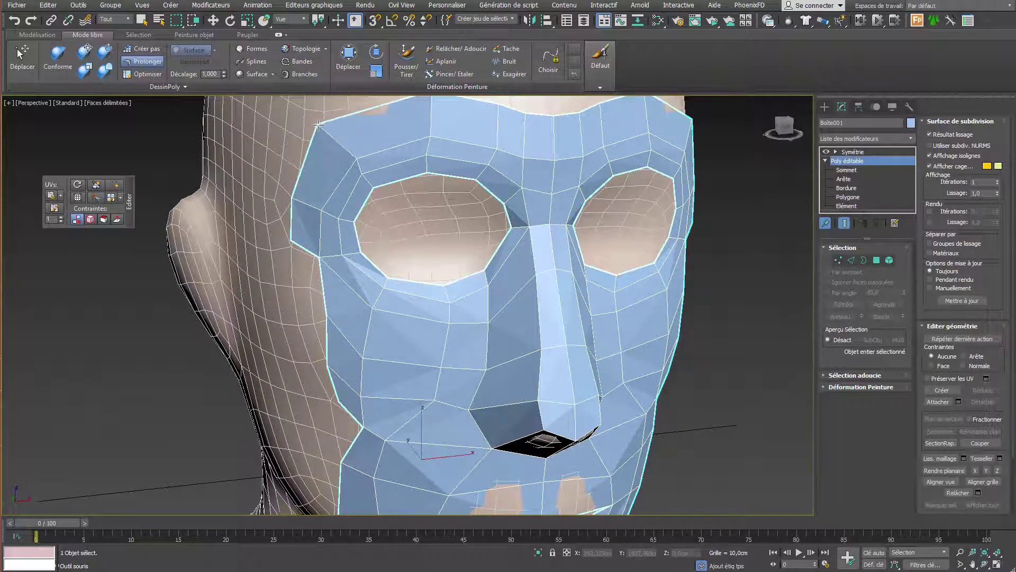
- Move the brow row's upper border vertices to flatten the edge across the forehead, and adjust the vertex row below it
scroll(333, 118, "down", 5)
middle_click_drag(332, 118, 384, 174, "alt")
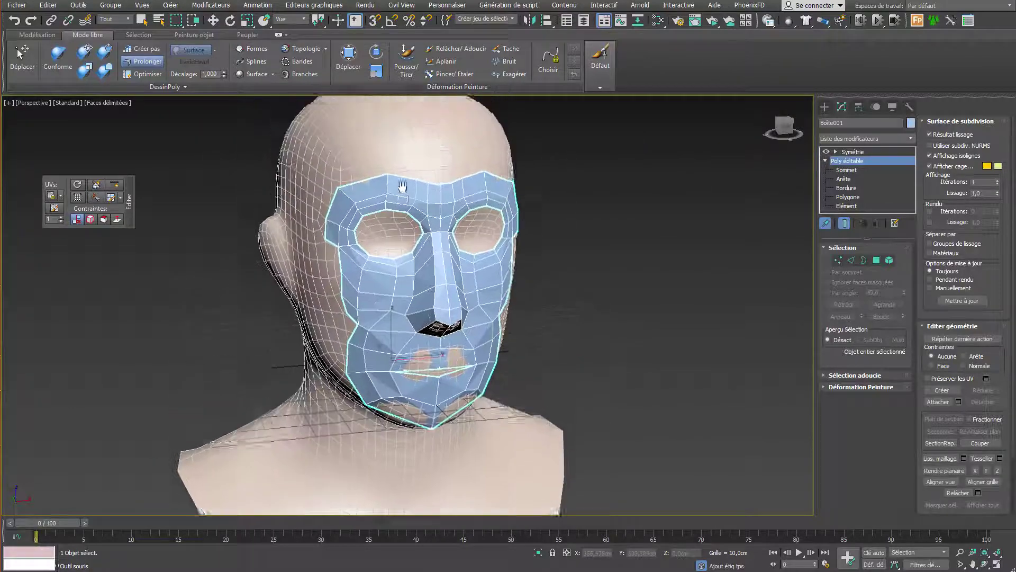
scroll(384, 174, "up", 3)
left_click_drag(382, 170, 369, 173)
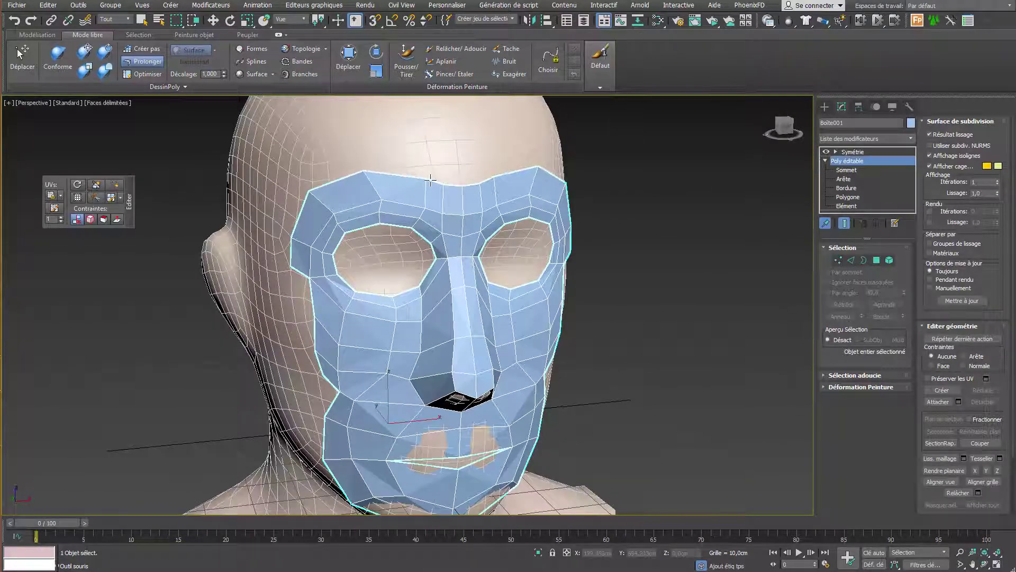
left_click_drag(431, 180, 461, 168)
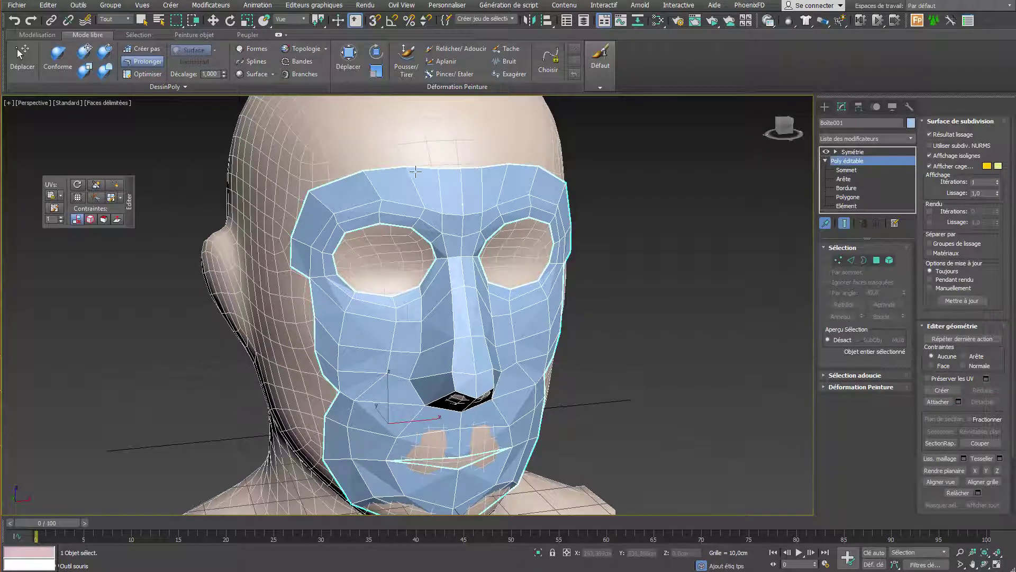
left_click_drag(423, 205, 420, 204)
middle_click_drag(420, 206, 332, 267, "alt")
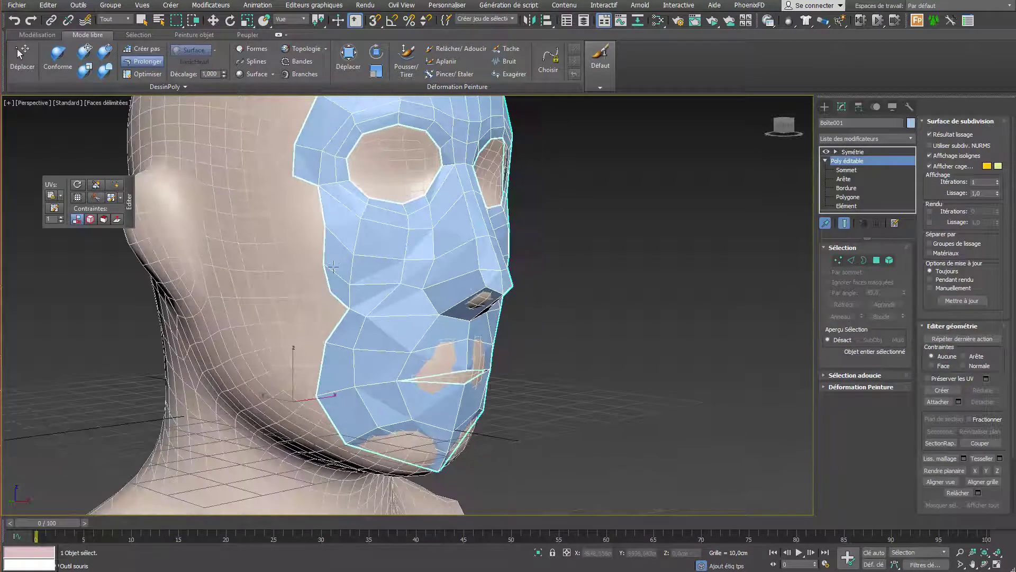
- Extend polygons outward from the cheek border and fill the notches toward the temple and the lower cheek
left_click_drag(324, 279, 295, 297)
key("ctrl+z")
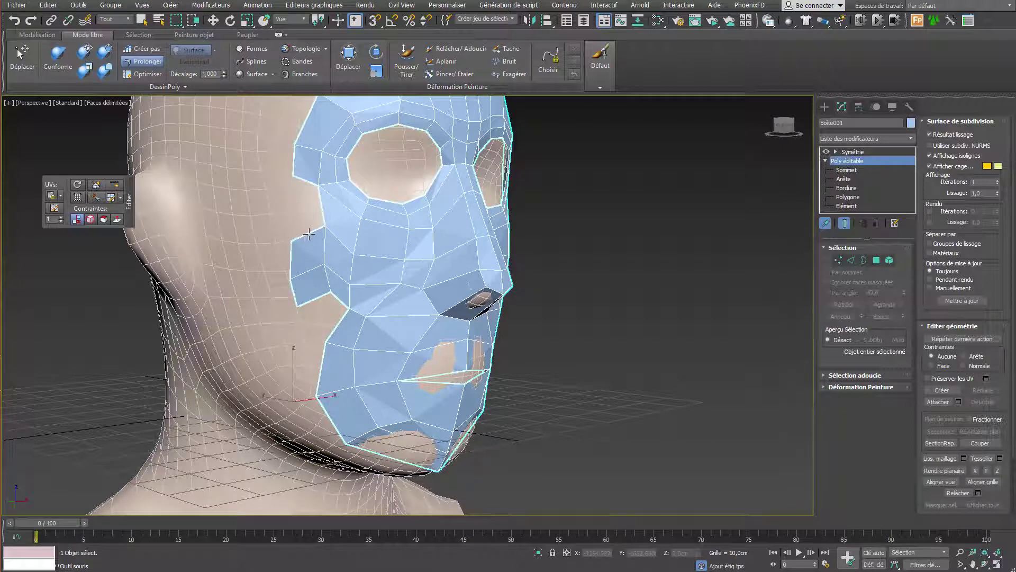
left_click_drag(309, 233, 309, 183)
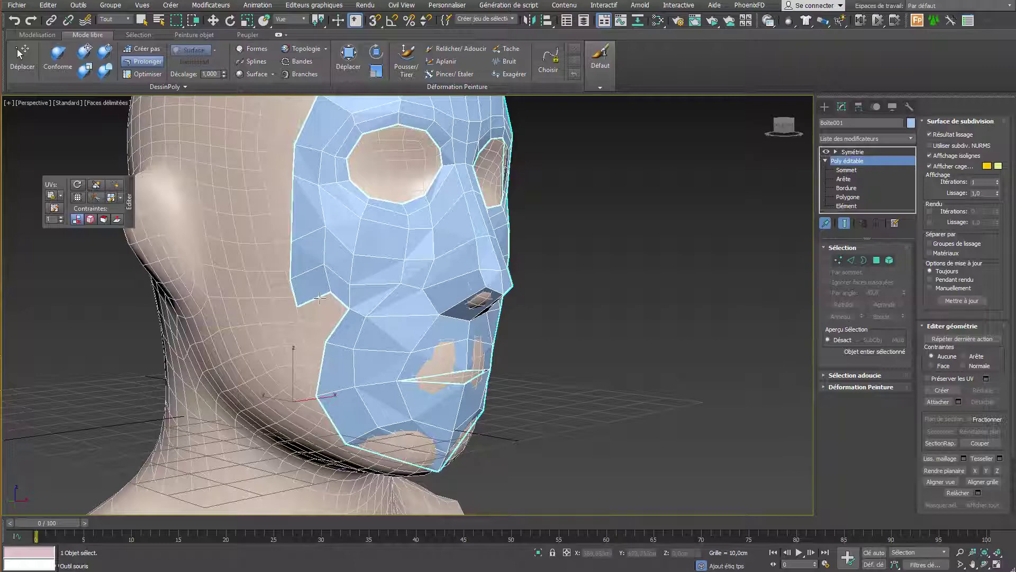
left_click_drag(332, 291, 348, 333)
- Extend polygons outward from the jaw border and the outer cheek edge, and close the gap between them
middle_click_drag(362, 314, 442, 210, "alt")
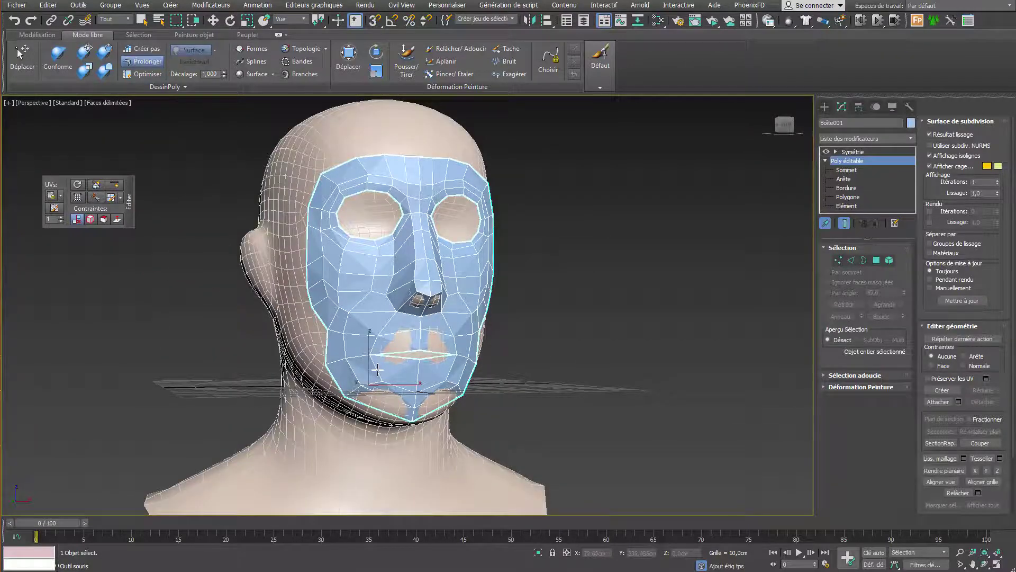
middle_click_drag(371, 363, 416, 337, "alt")
scroll(413, 319, "up", 3)
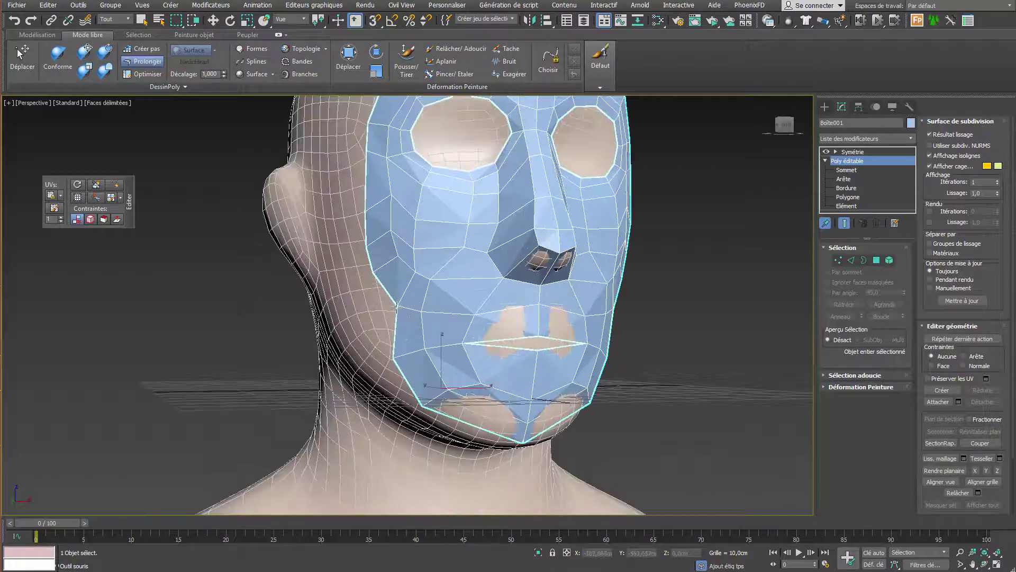
left_click_drag(397, 306, 351, 284)
middle_click_drag(351, 284, 356, 363)
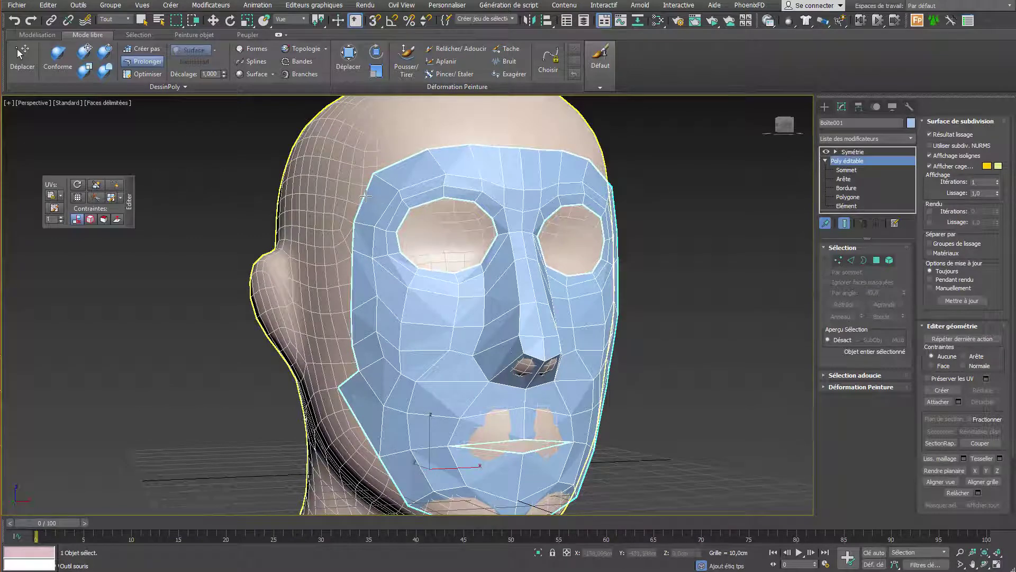
left_click_drag(354, 229, 329, 349, "shift")
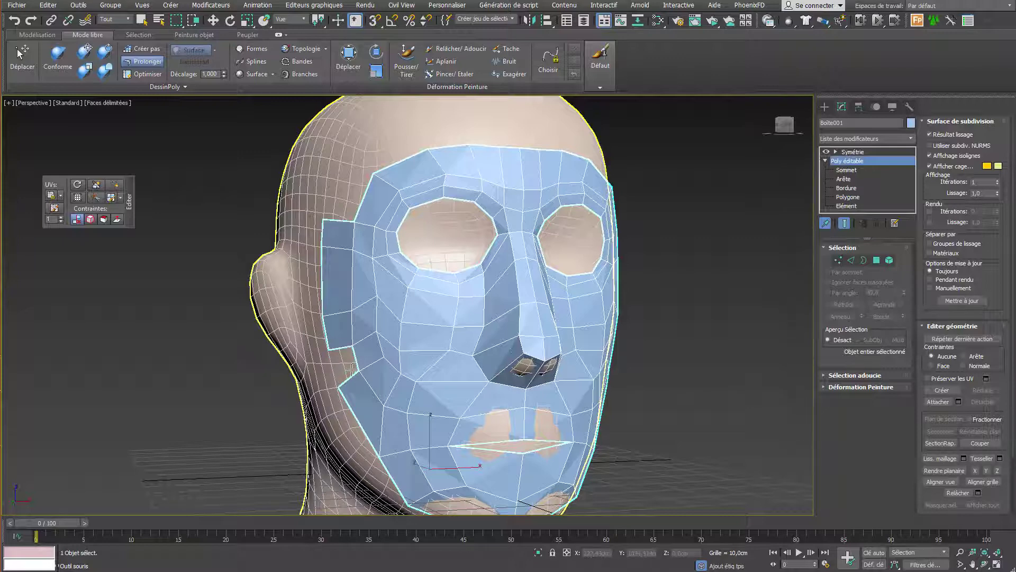
left_click_drag(354, 377, 342, 345, "ctrl+alt")
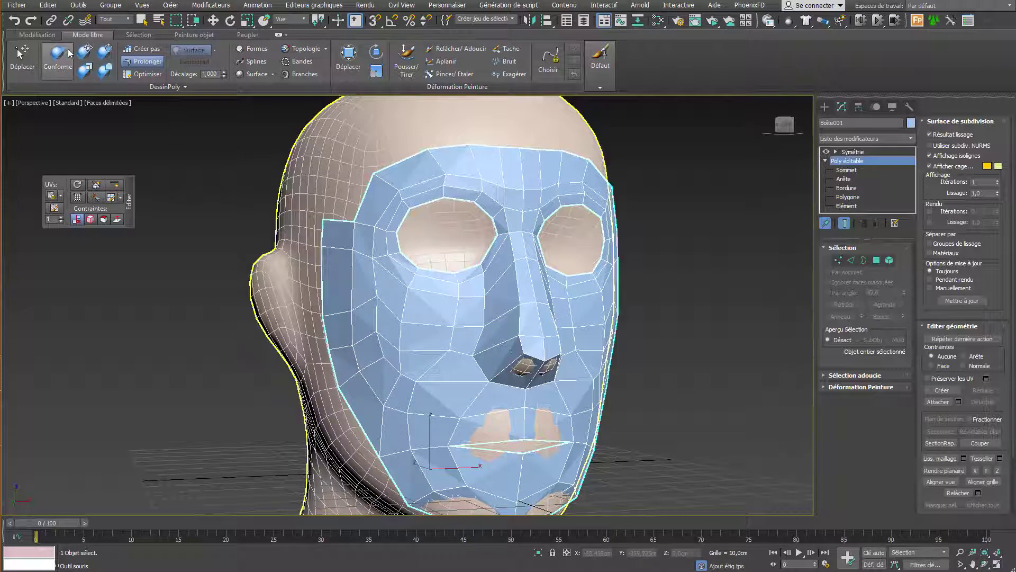
- Extend polygons from the outer lower cheek edge down to the jawline and pull their corner onto the jaw border
left_click_drag(325, 314, 365, 299)
left_click_drag(376, 364, 329, 433)
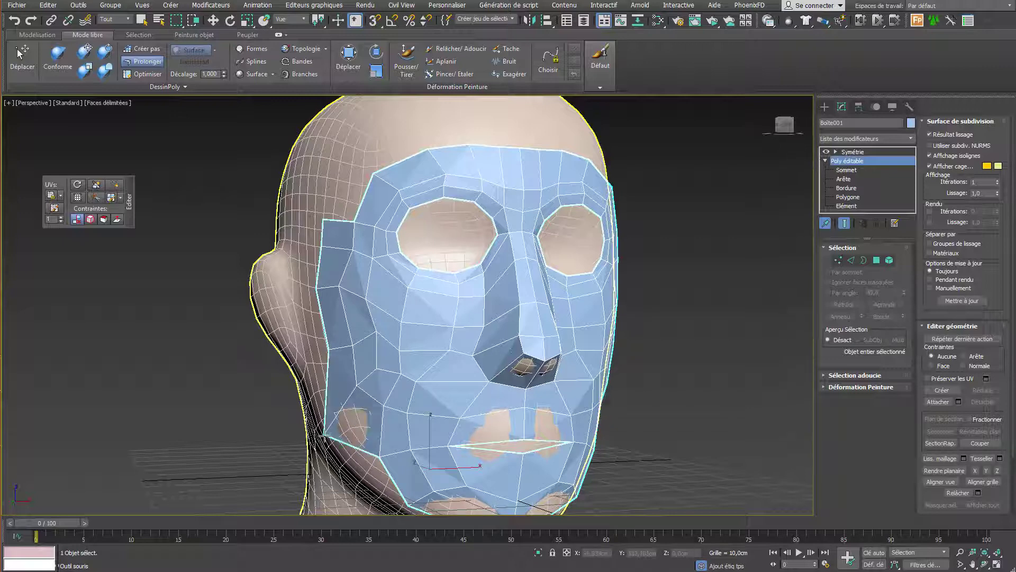
left_click_drag(379, 463, 371, 474)
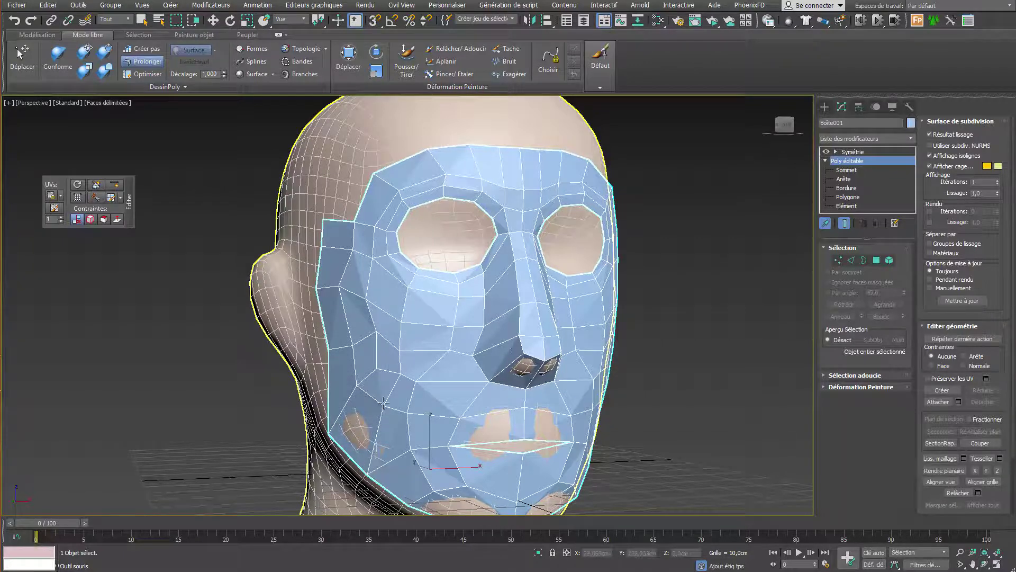
- Move the lower cheek vertices to even out their spacing and pull the outer border vertices toward the ear
left_click_drag(410, 414, 414, 423)
left_click_drag(417, 381, 435, 389)
left_click_drag(354, 342, 351, 392)
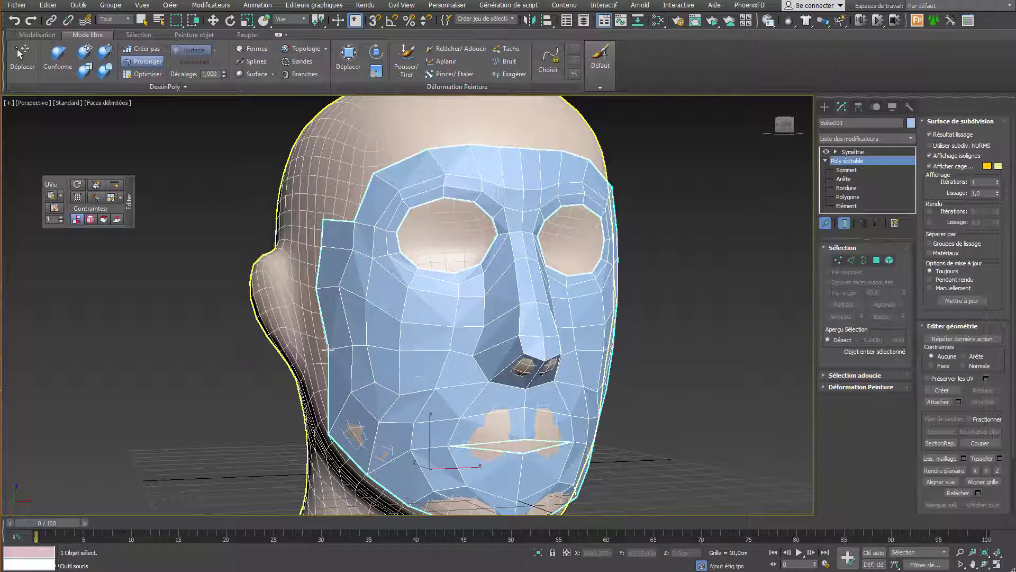
left_click_drag(328, 348, 315, 361)
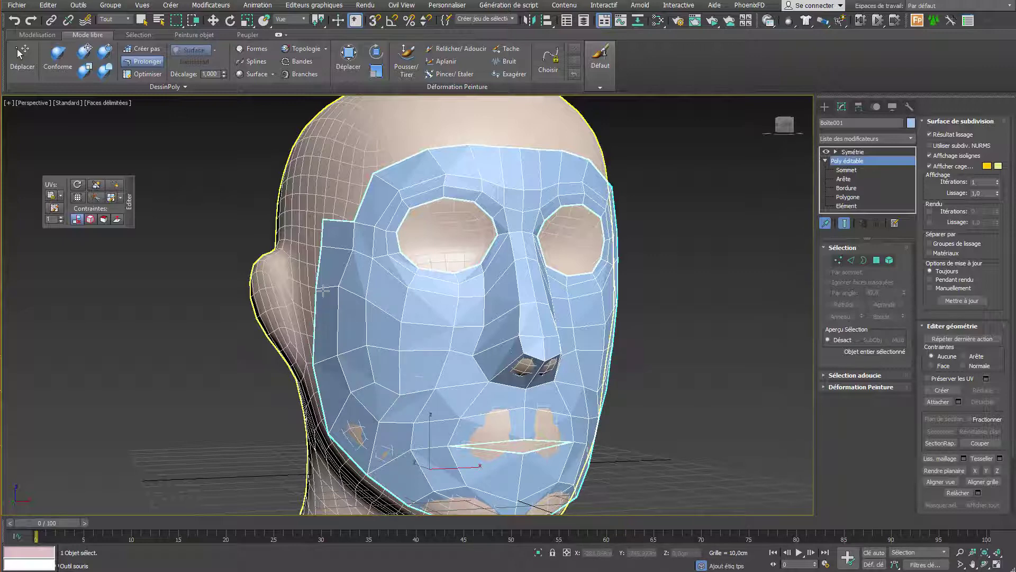
left_click_drag(323, 290, 368, 311)
left_click_drag(350, 257, 302, 263)
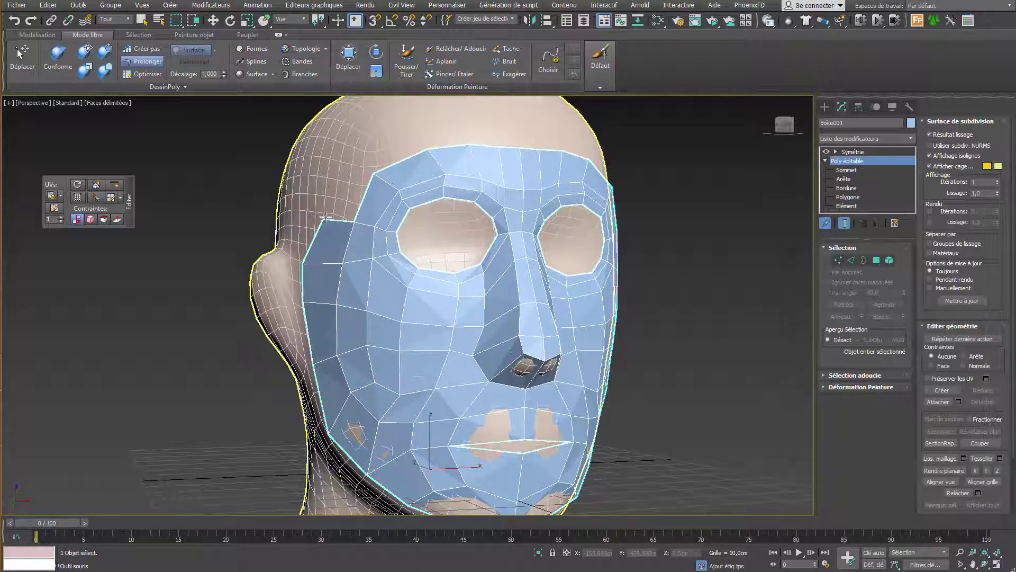
- Move the outer cheek strip's top corner and extend the strip upward over the temple beside the brow
left_click_drag(324, 218, 313, 224)
middle_click_drag(313, 224, 321, 196, "alt")
left_click_drag(321, 196, 317, 161)
- Extend a row of polygons up the forehead, fill the gap to the temple, and round off its upper border
middle_click_drag(318, 160, 431, 216, "alt")
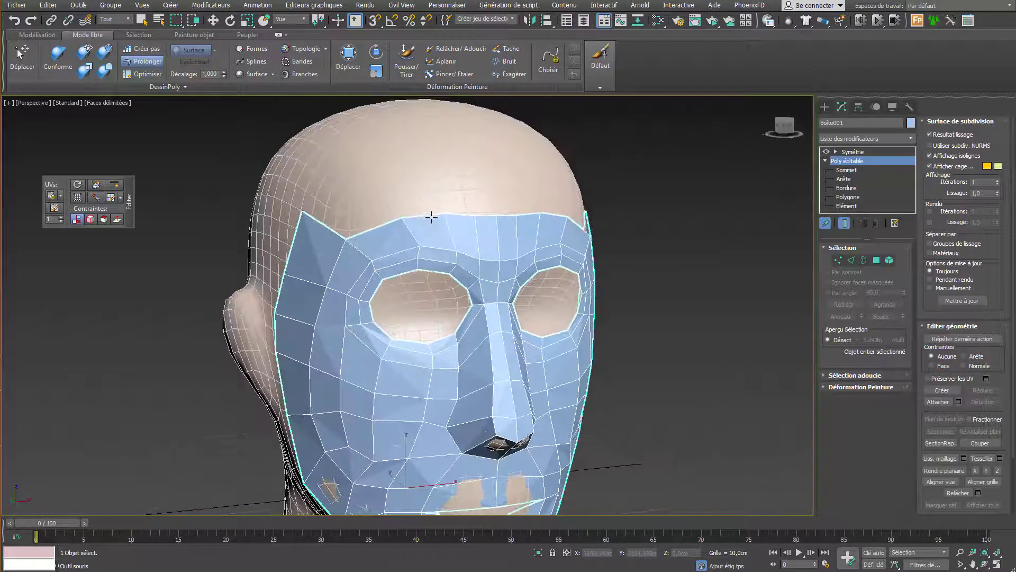
left_click_drag(431, 215, 420, 161)
left_click(371, 203, "ctrl")
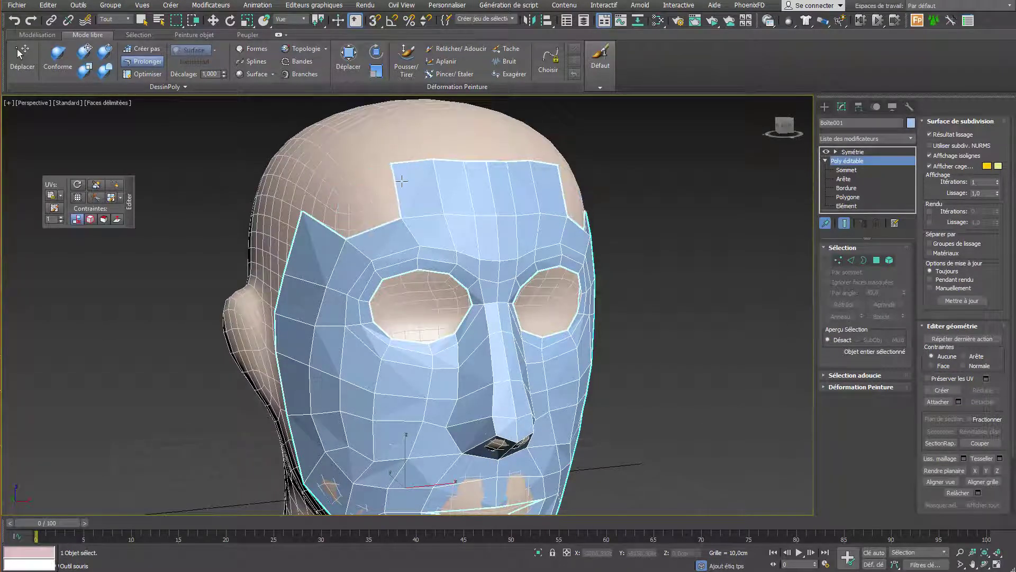
left_click(319, 222)
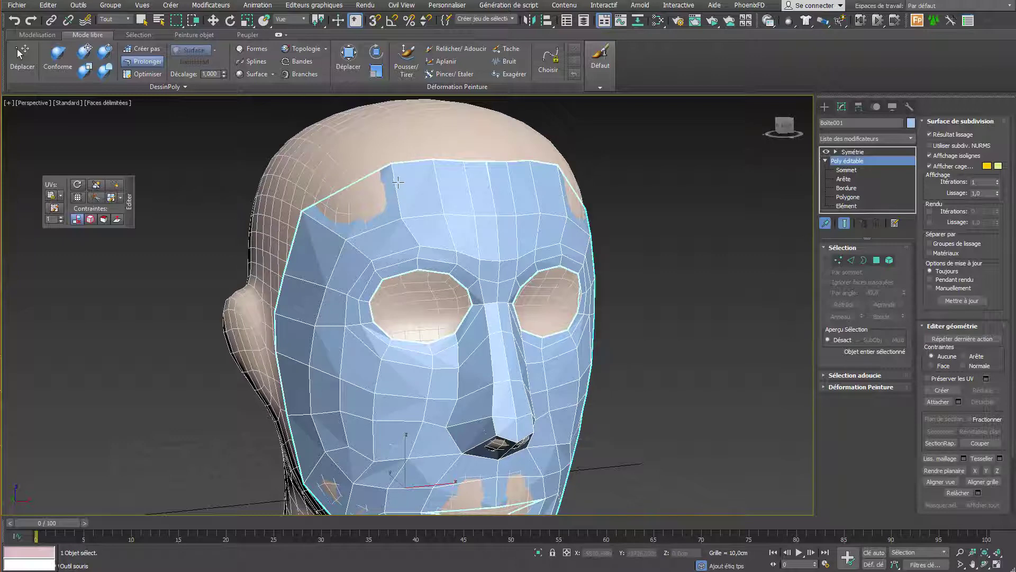
left_click(393, 162)
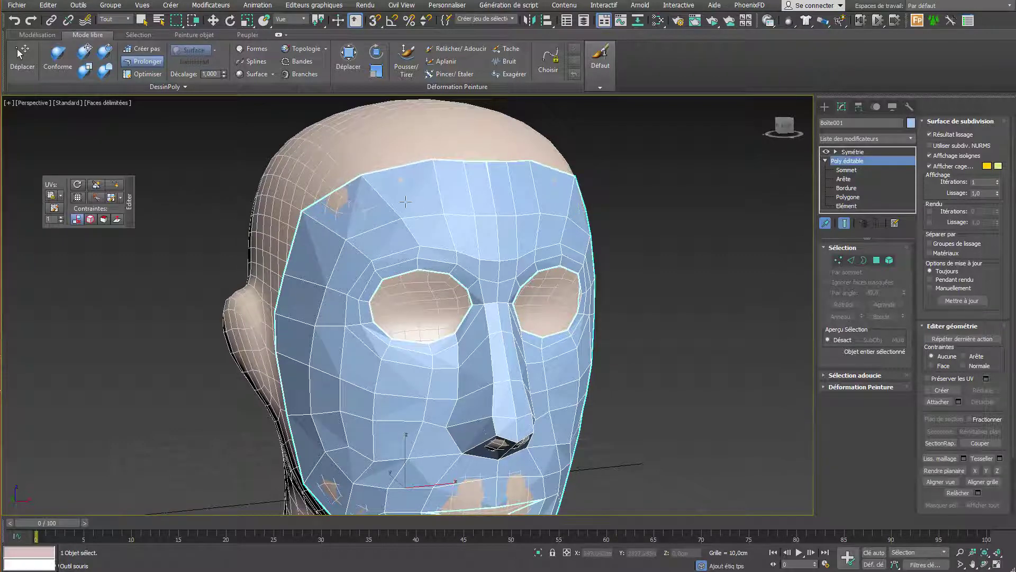
left_click_drag(432, 160, 485, 154, "ctrl+alt+shift")
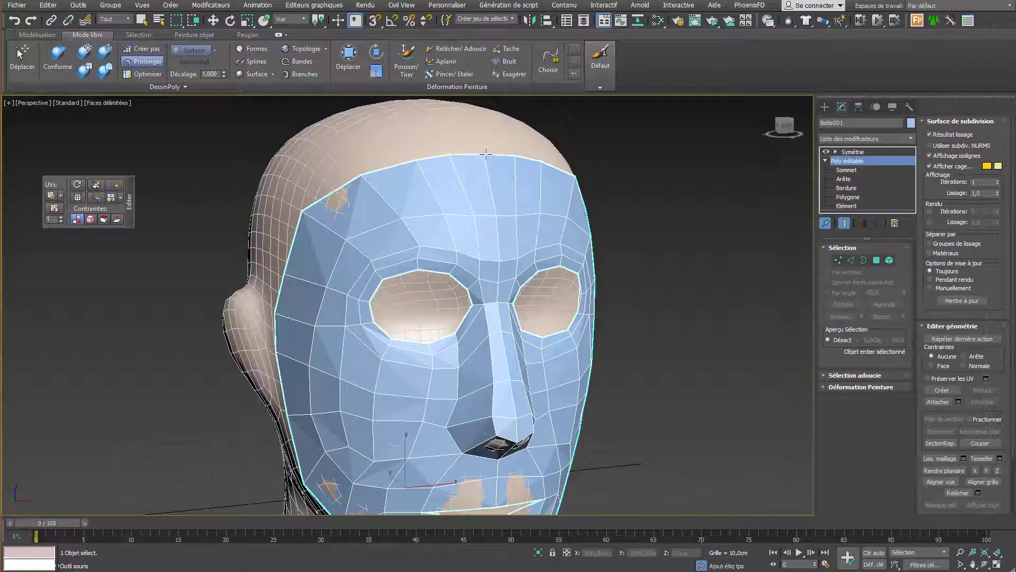
- Extend a row of polygons under the chin and continue it along the lower edge of the jaw
scroll(486, 154, "down", 3)
middle_click_drag(486, 154, 512, 203, "alt")
middle_click_drag(553, 226, 461, 332, "alt")
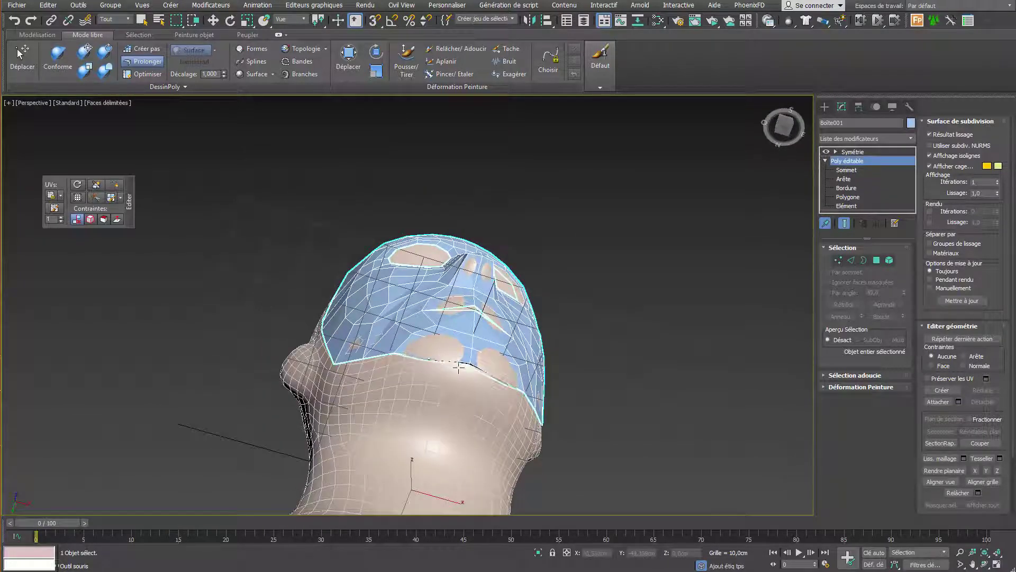
left_click_drag(459, 367, 392, 374)
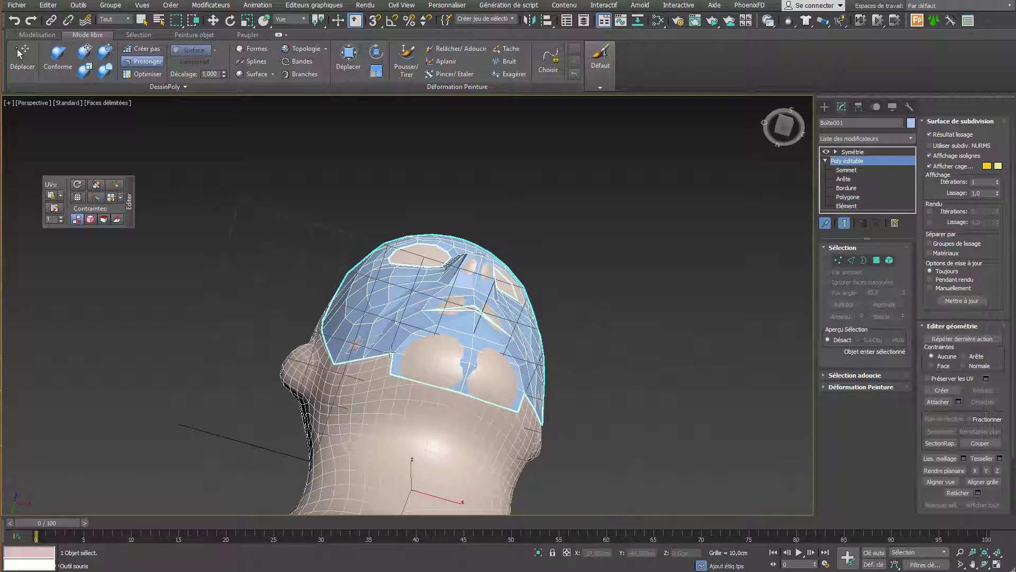
middle_click_drag(393, 356, 434, 378, "alt")
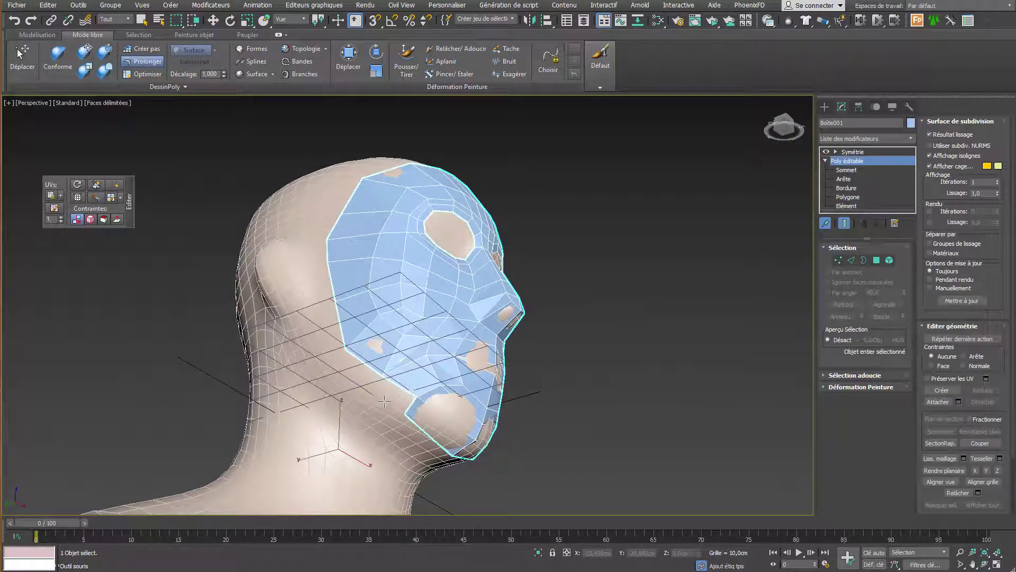
left_click_drag(416, 396, 371, 394)
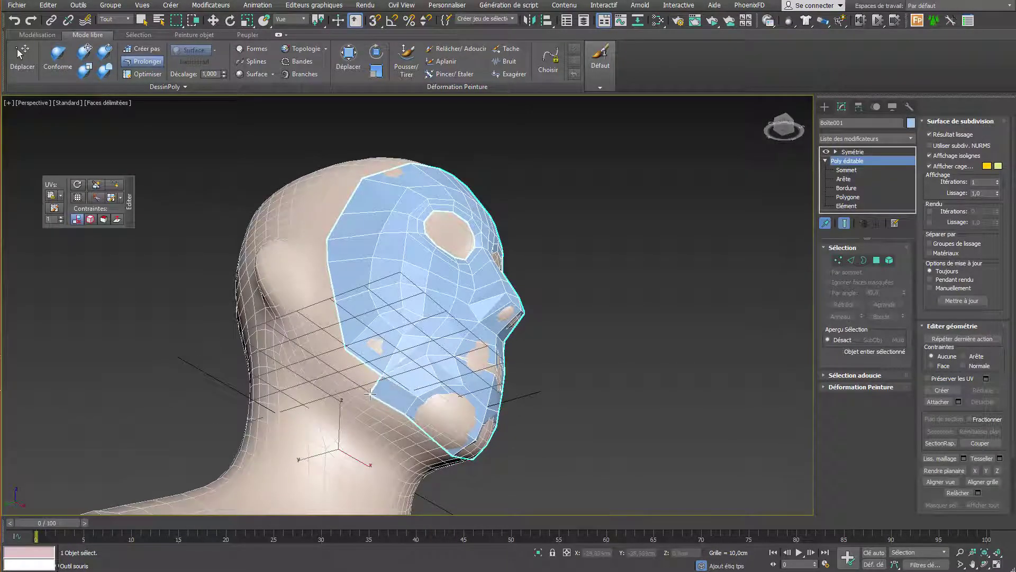
- Extend a column of polygons from the cheek border toward the ear and join its lower end to the jaw row
middle_click_drag(401, 407, 432, 440, "alt")
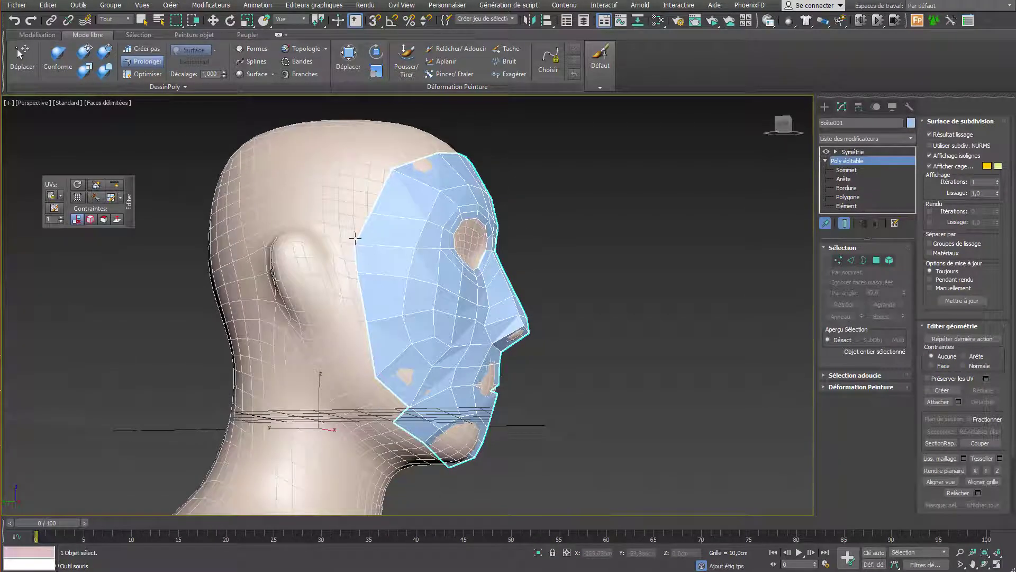
left_click_drag(356, 259, 334, 256)
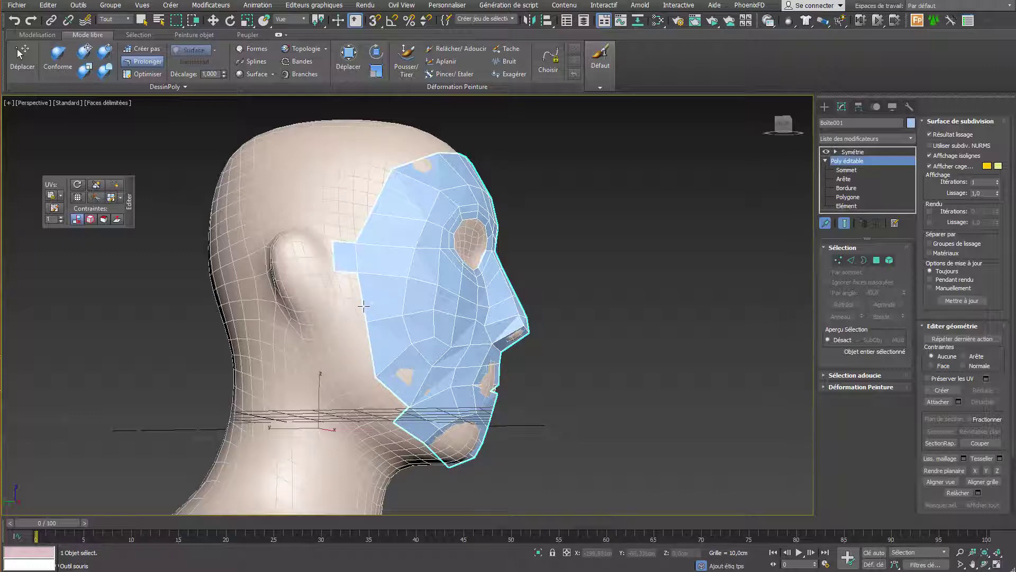
left_click_drag(363, 312, 363, 382)
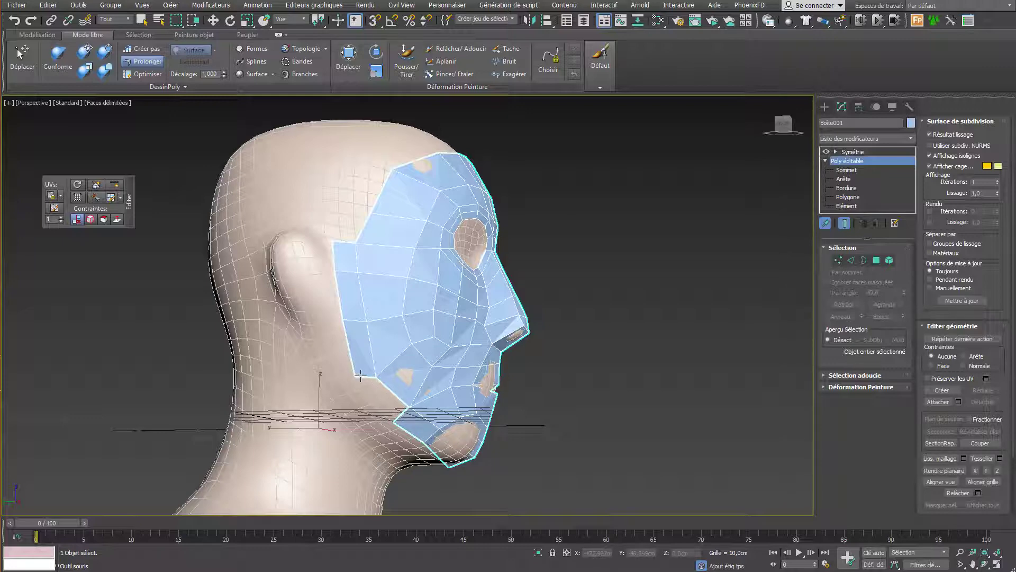
left_click_drag(360, 375, 363, 385)
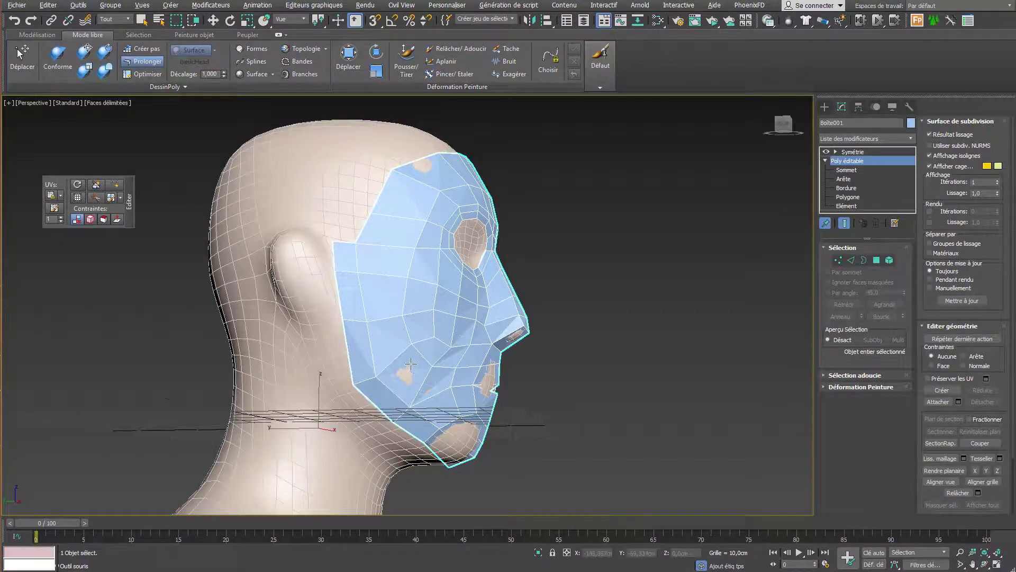
- Extend another row of polygons from the forehead and temple border, and join it to the cheek column beside the ear
middle_click_drag(355, 370, 331, 329, "alt")
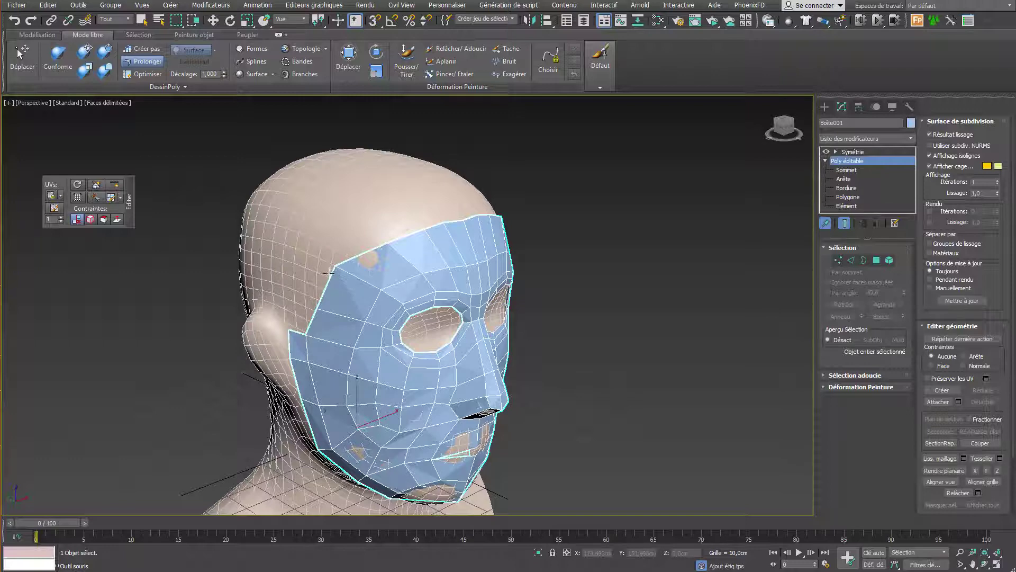
left_click_drag(352, 260, 332, 223)
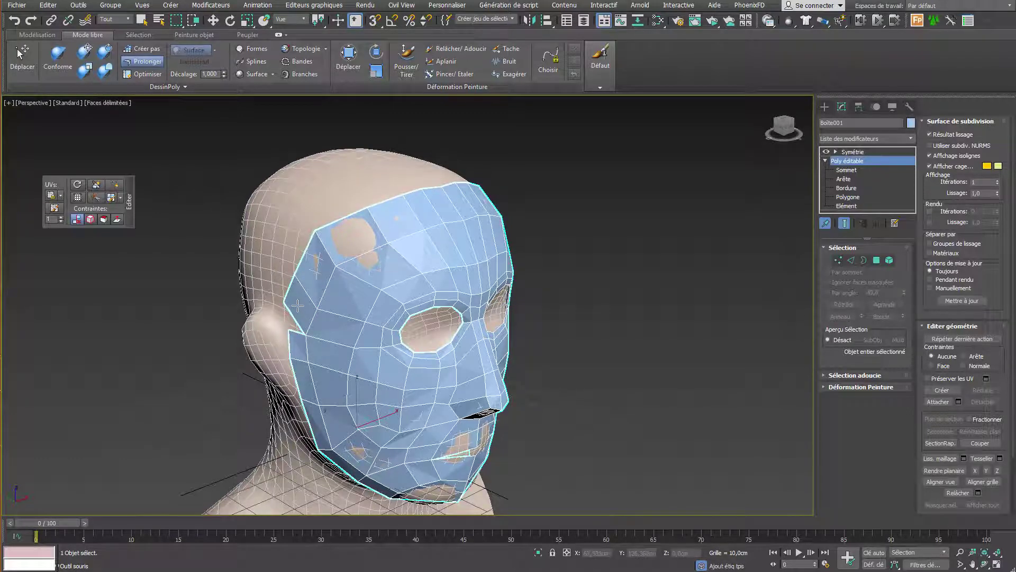
mouse_move(297, 306)
left_mouse_down()
mouse_move(301, 292)
mouse_move(302, 334)
left_mouse_up()
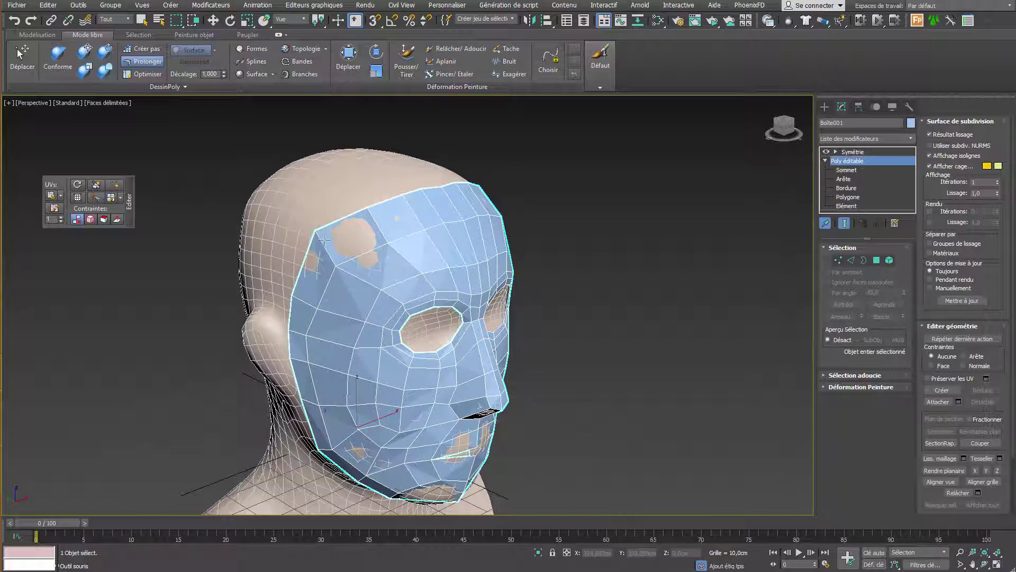
- Move the forehead and temple border vertices into a smooth curve across the head, and adjust the vertex row below
mouse_move(318, 233)
left_mouse_down()
mouse_move(339, 262)
mouse_move(330, 286)
mouse_move(298, 265)
mouse_move(294, 307)
mouse_move(294, 286)
left_mouse_up()
mouse_move(309, 248)
left_mouse_down()
mouse_move(371, 212)
mouse_move(374, 226)
left_mouse_up()
mouse_move(404, 194)
left_mouse_down()
mouse_move(395, 197)
mouse_move(403, 194)
left_mouse_up()
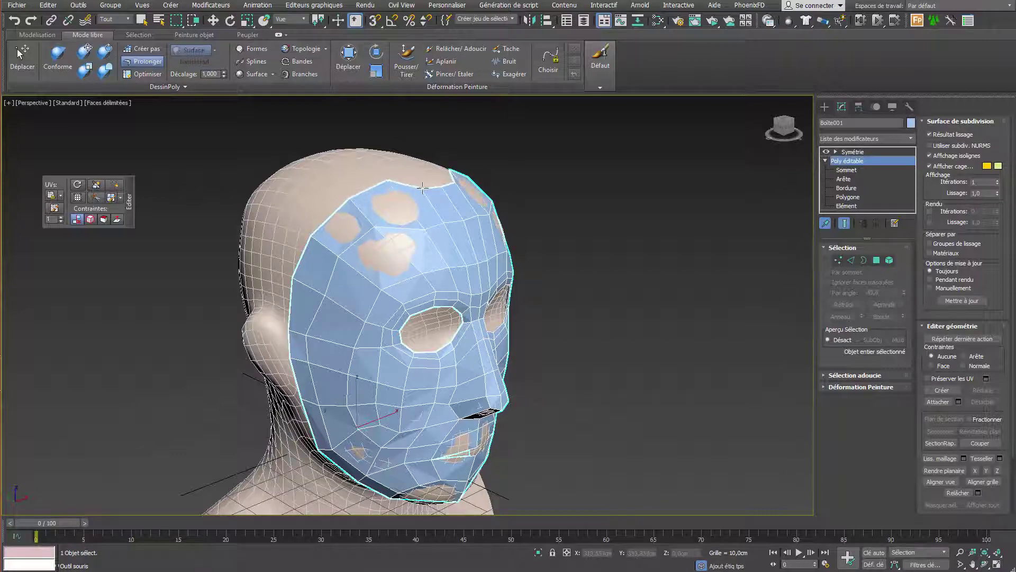
middle_click_drag(402, 193, 420, 213, "alt")
mouse_move(418, 213)
left_mouse_down()
mouse_move(447, 190)
mouse_move(386, 196)
mouse_move(401, 258)
mouse_move(421, 266)
left_mouse_up()
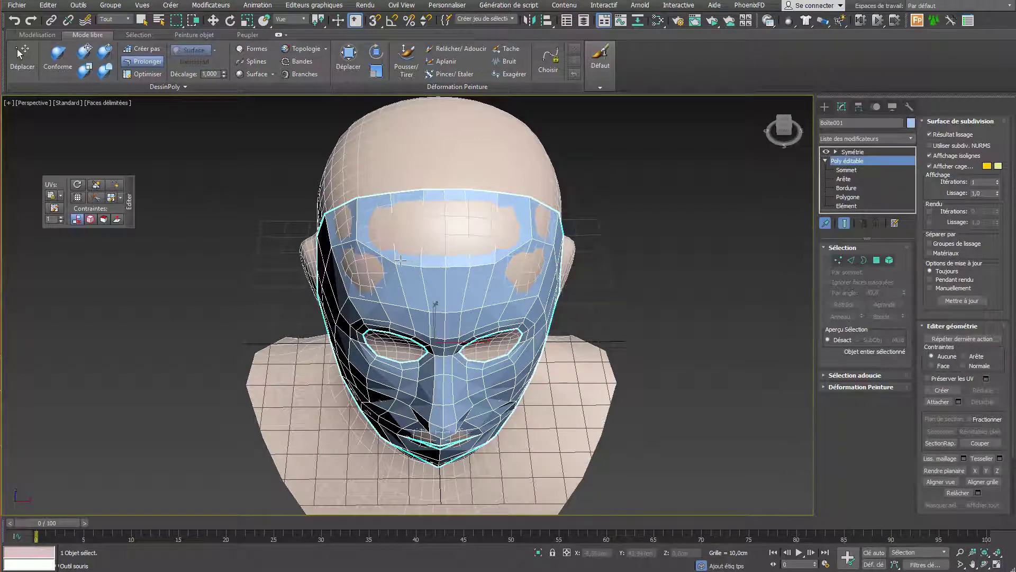
mouse_move(358, 240)
left_mouse_down()
mouse_move(394, 261)
mouse_move(447, 257)
left_mouse_up()
middle_click_drag(448, 260, 503, 245, "alt")
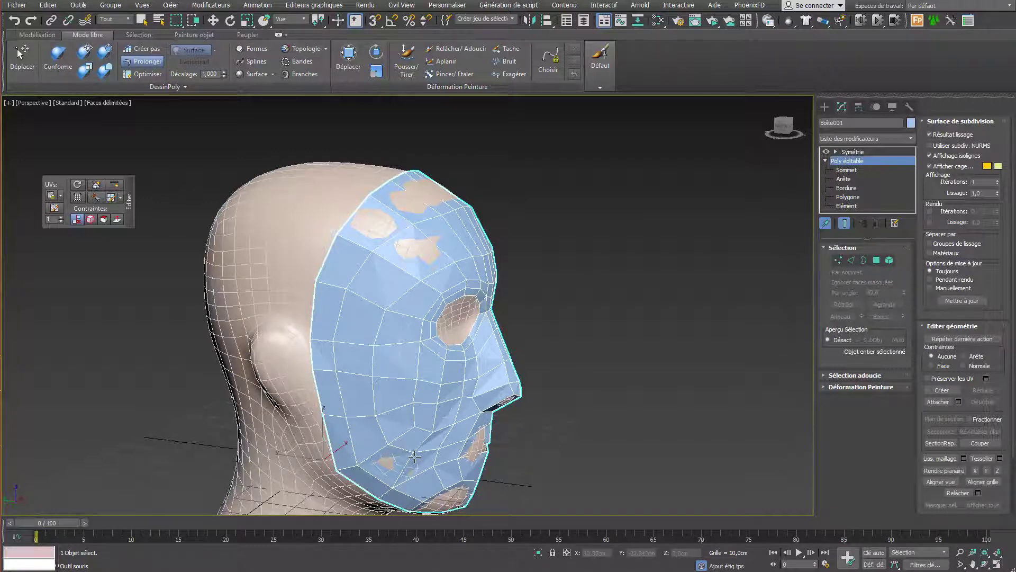
- Adjust the vertices between the mouth corner and the chin
middle_click_drag(418, 450, 345, 334)
scroll(385, 365, "up", 3)
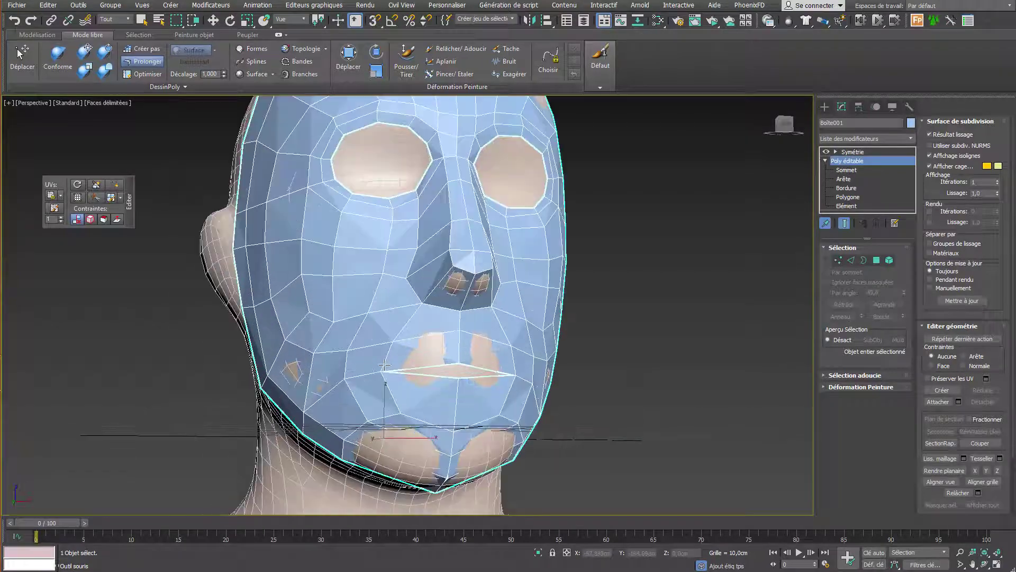
left_click_drag(344, 383, 375, 435)
- Use SwiftLoop on the mesh around the mouth opening, and return to the Move tool
middle_click_drag(383, 431, 392, 300, "alt")
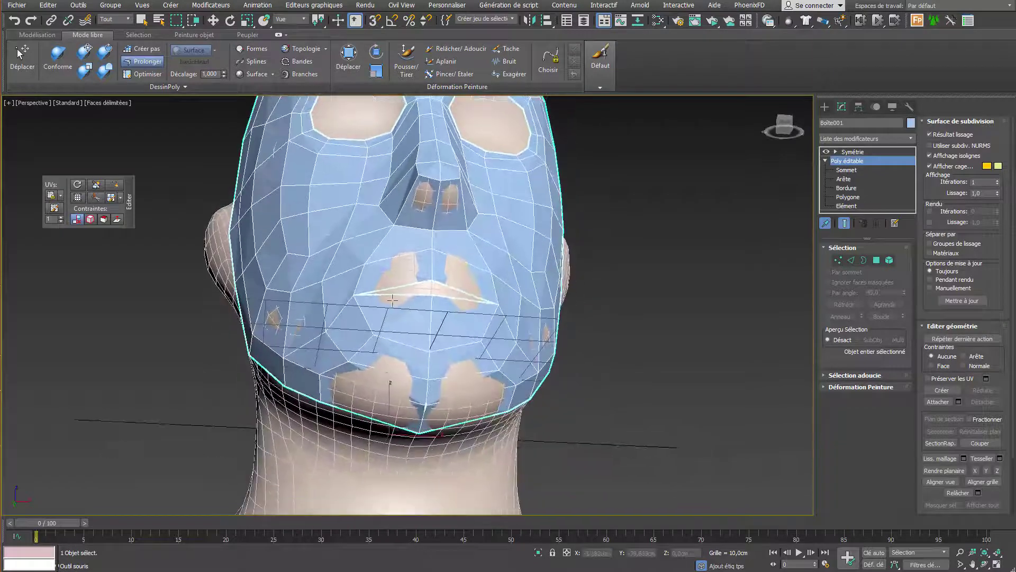
left_click(114, 184)
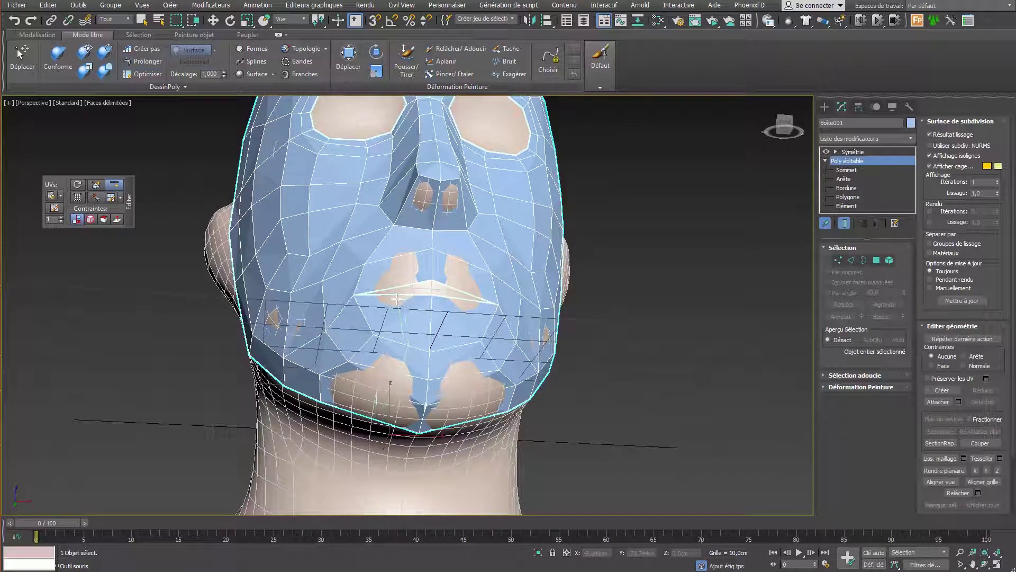
key("w")
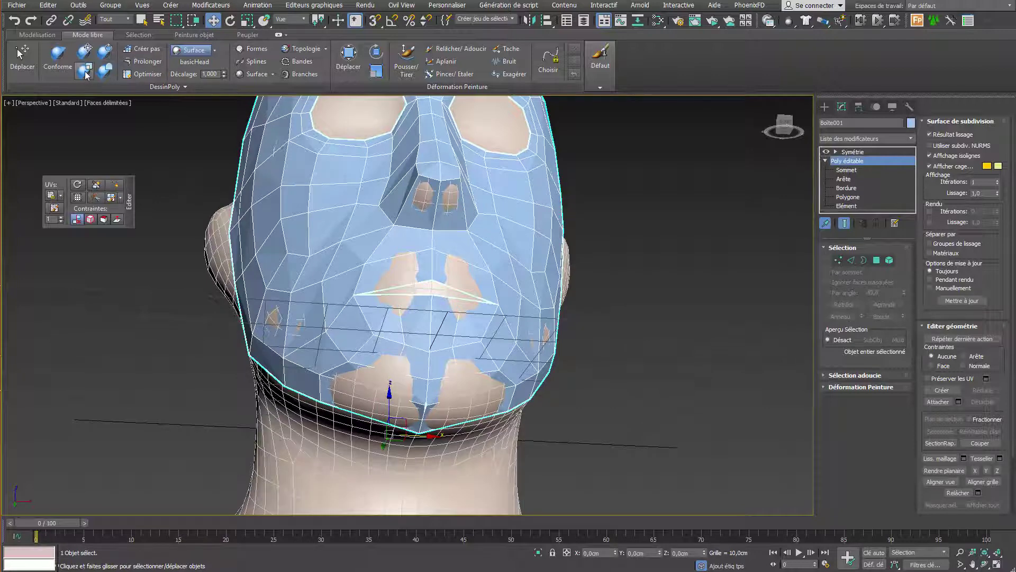
- Conform the chin polygons to the head surface, and adjust the vertices around the lower lip and chin
left_click(57, 58)
mouse_move(464, 367)
left_mouse_down()
mouse_move(371, 328)
mouse_move(419, 365)
mouse_move(413, 413)
mouse_move(434, 418)
mouse_move(360, 397)
mouse_move(391, 318)
mouse_move(406, 356)
mouse_move(415, 350)
mouse_move(424, 239)
mouse_move(413, 212)
mouse_move(428, 196)
mouse_move(402, 265)
mouse_move(407, 344)
mouse_move(344, 254)
left_mouse_up()
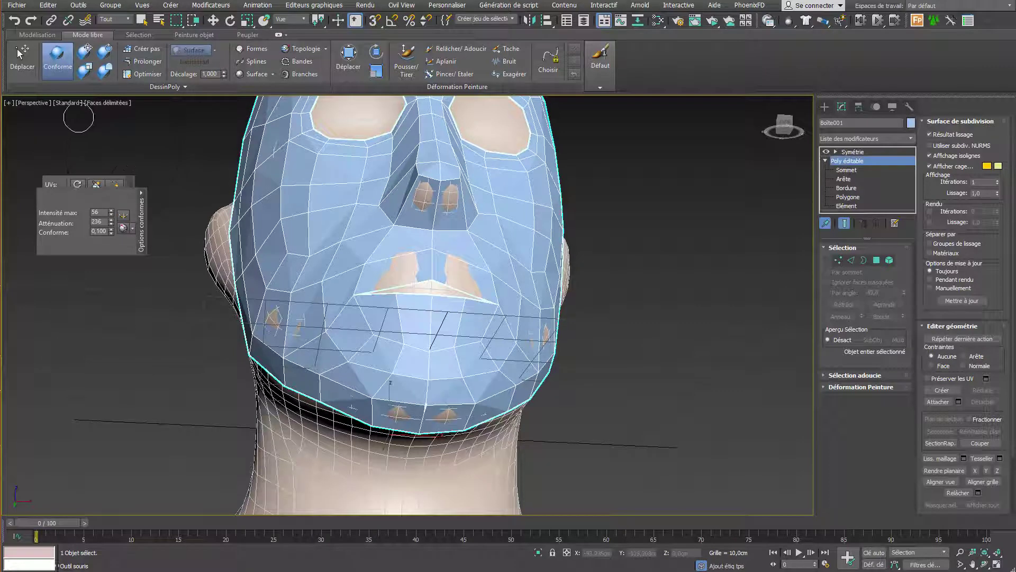
left_click(143, 61)
middle_click_drag(255, 188, 344, 282, "alt")
left_click_drag(373, 330, 444, 358)
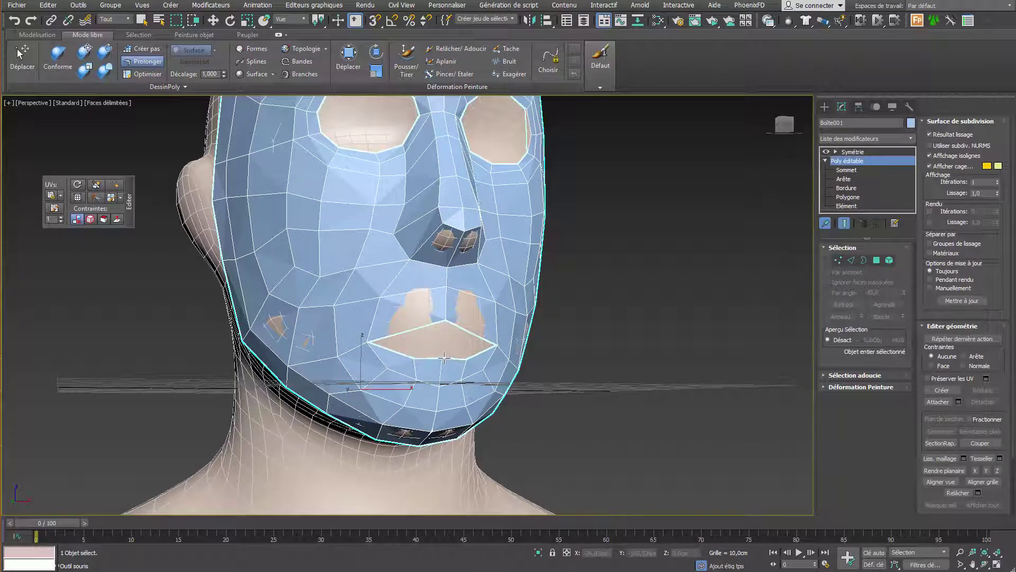
middle_click_drag(371, 352, 371, 374, "alt")
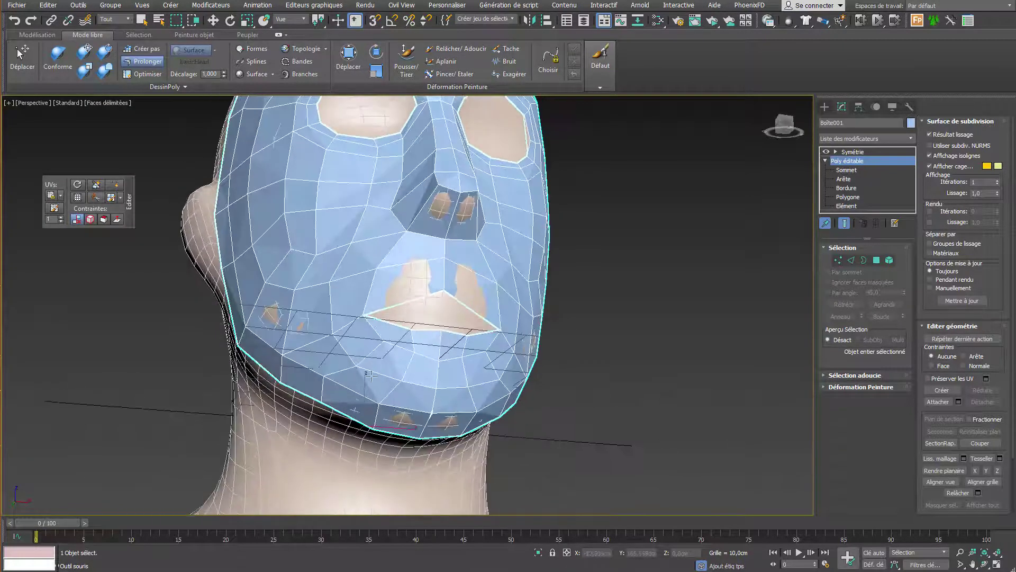
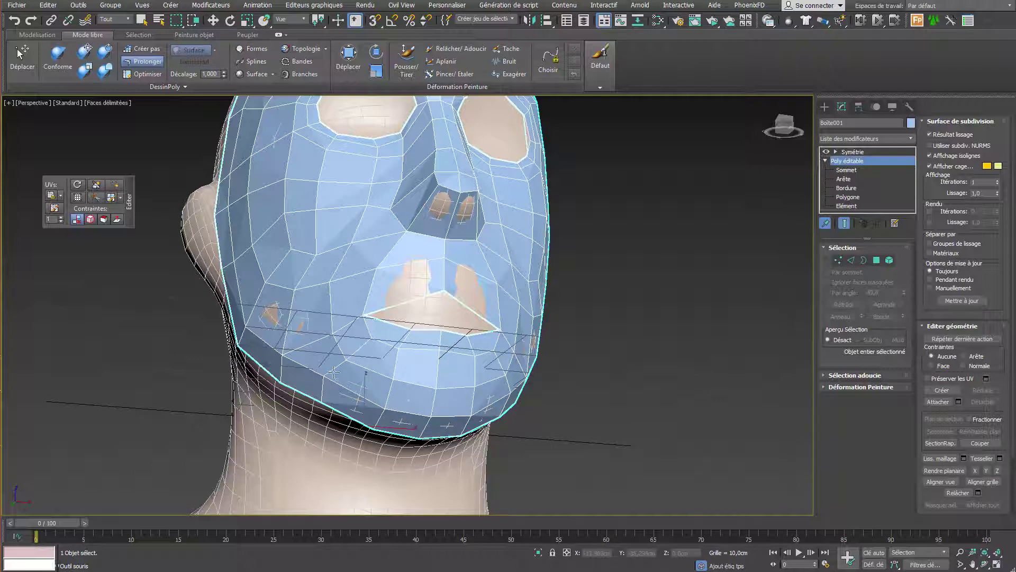
- Move the jaw and chin border vertices into a smooth curve under the jaw, and adjust the vertex row above it
middle_click_drag(343, 381, 363, 269, "alt")
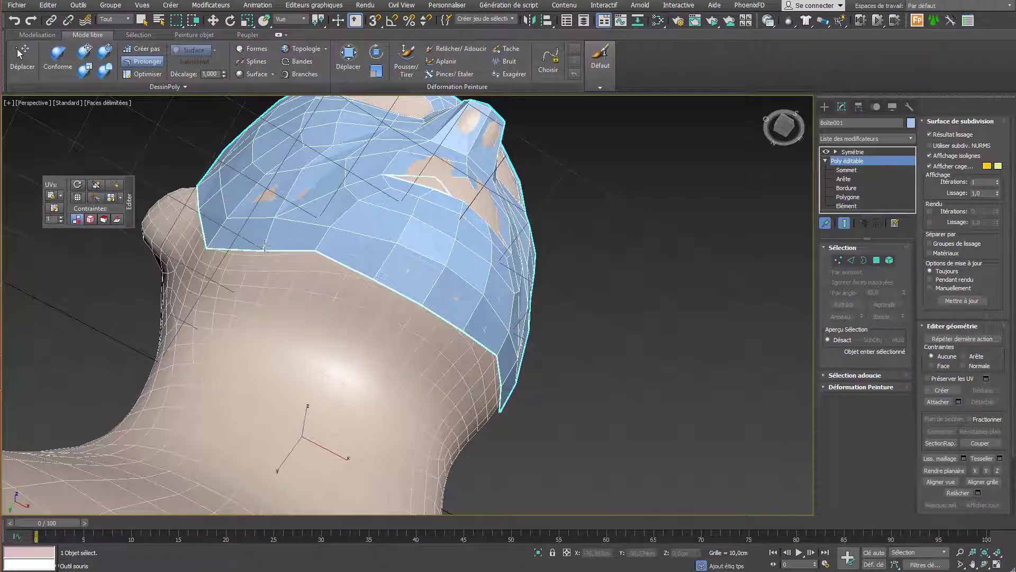
left_click_drag(265, 246, 407, 333)
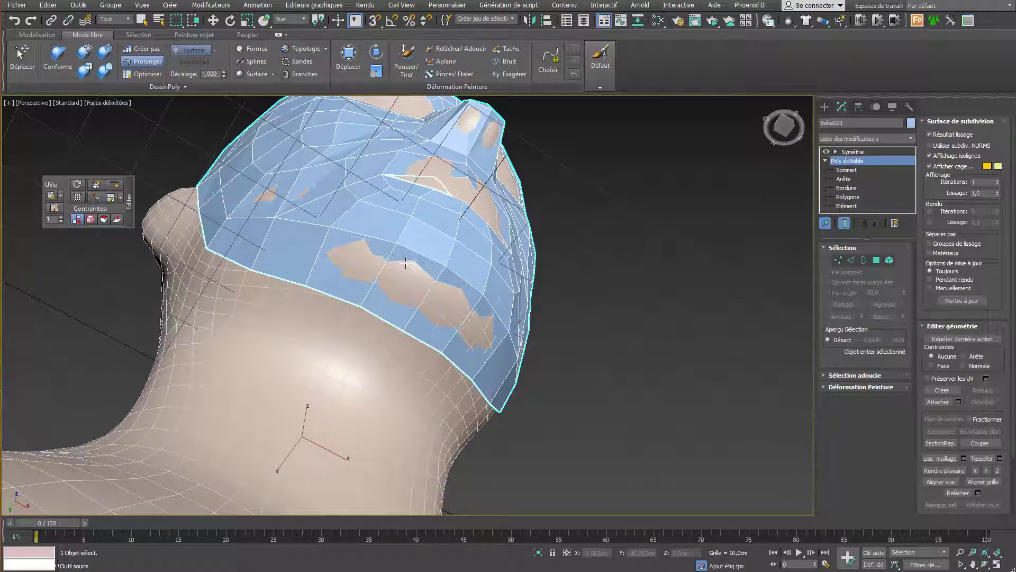
middle_click_drag(405, 263, 384, 273, "alt")
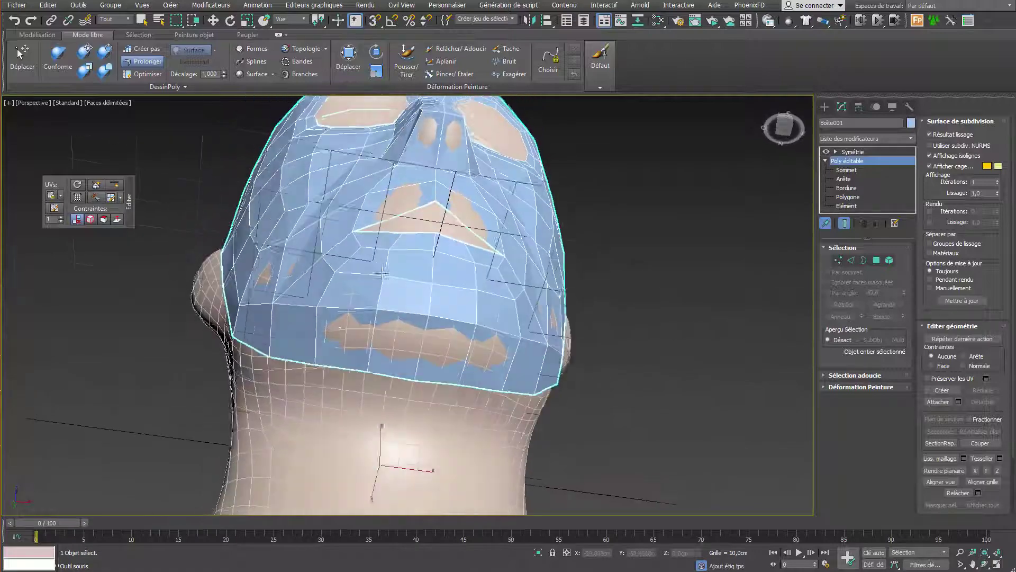
left_click_drag(320, 304, 427, 323)
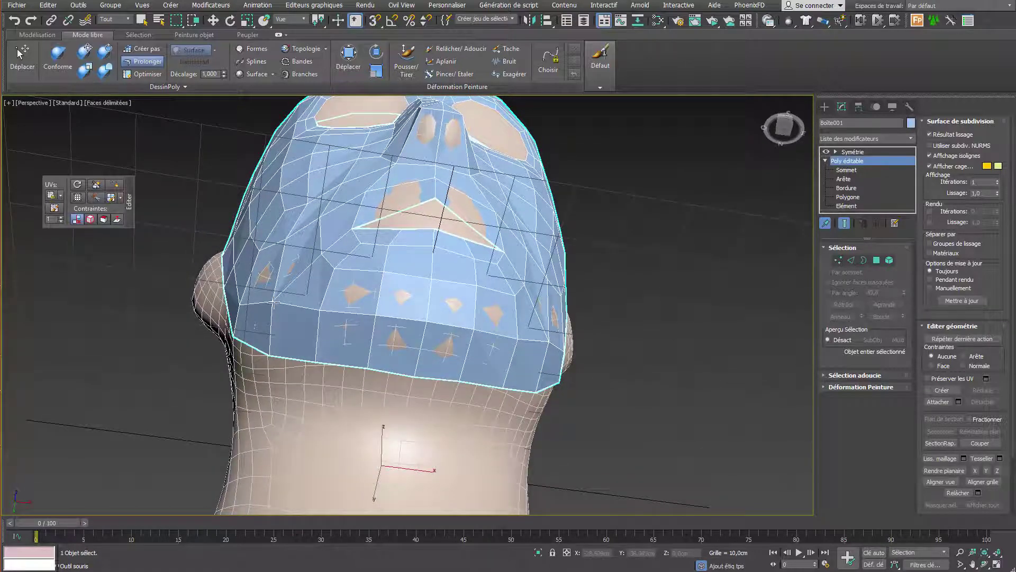
left_click_drag(273, 303, 273, 311)
middle_click_drag(273, 311, 302, 285, "alt")
mouse_move(259, 224)
left_mouse_down()
mouse_move(251, 228)
mouse_move(291, 229)
left_mouse_up()
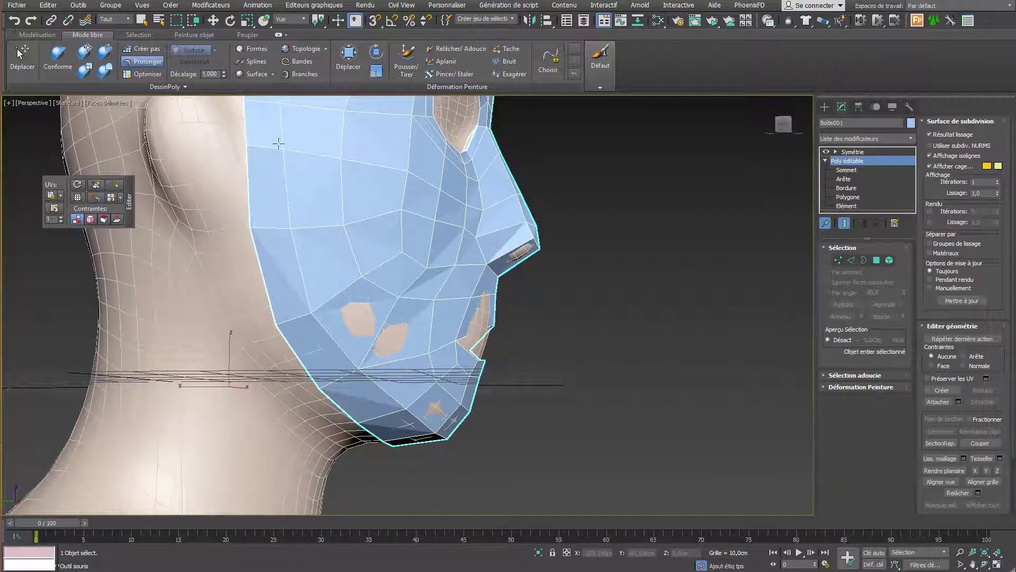
- Extend polygons from the forehead border towards the crown, framing a rectangular opening at the top of the head
middle_click_drag(286, 206, 288, 236)
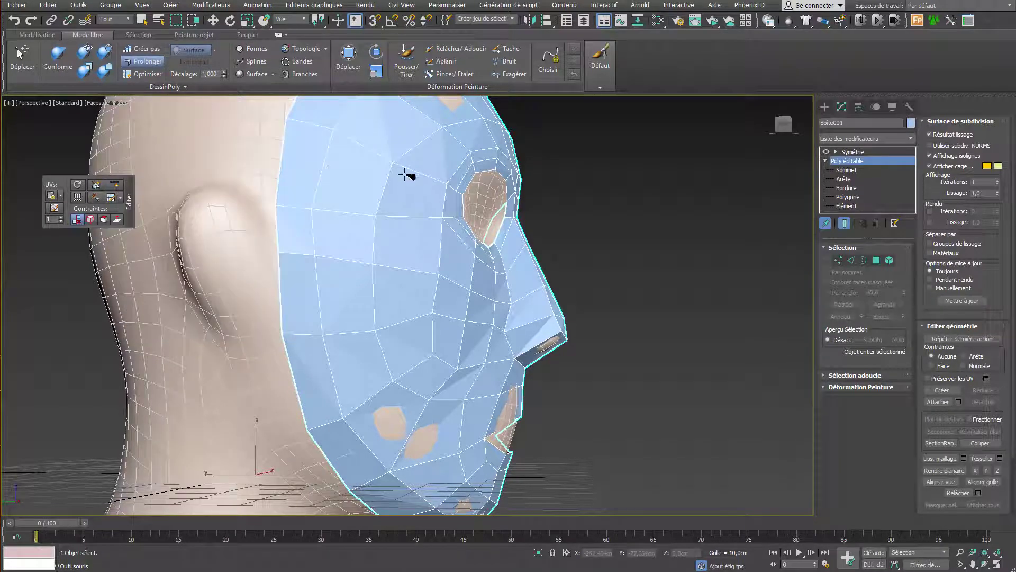
middle_click_drag(460, 168, 352, 252)
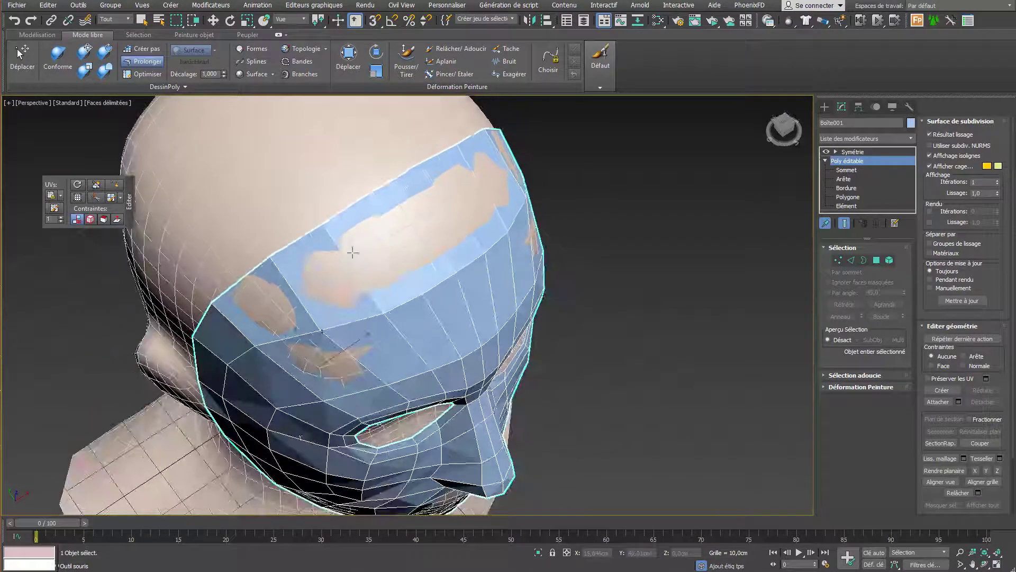
left_click_drag(290, 228, 353, 125)
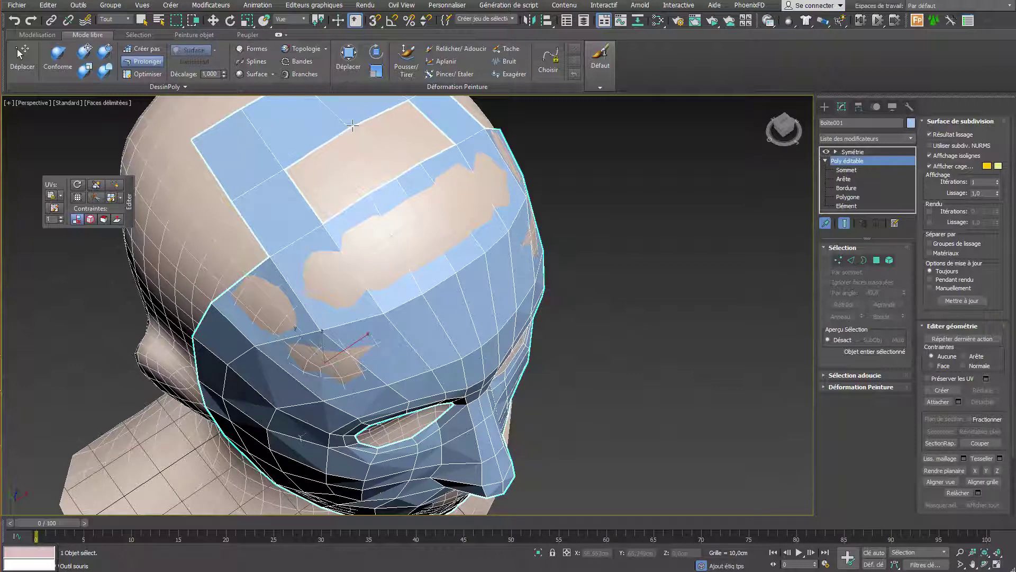
middle_click_drag(350, 150, 351, 165)
middle_click_drag(346, 129, 351, 198)
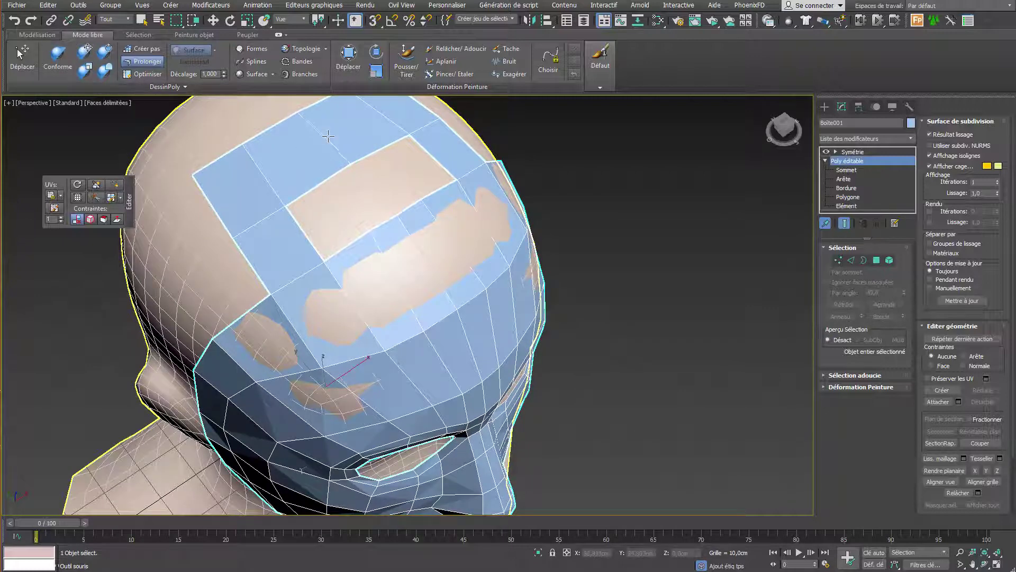
left_click_drag(293, 110, 274, 129)
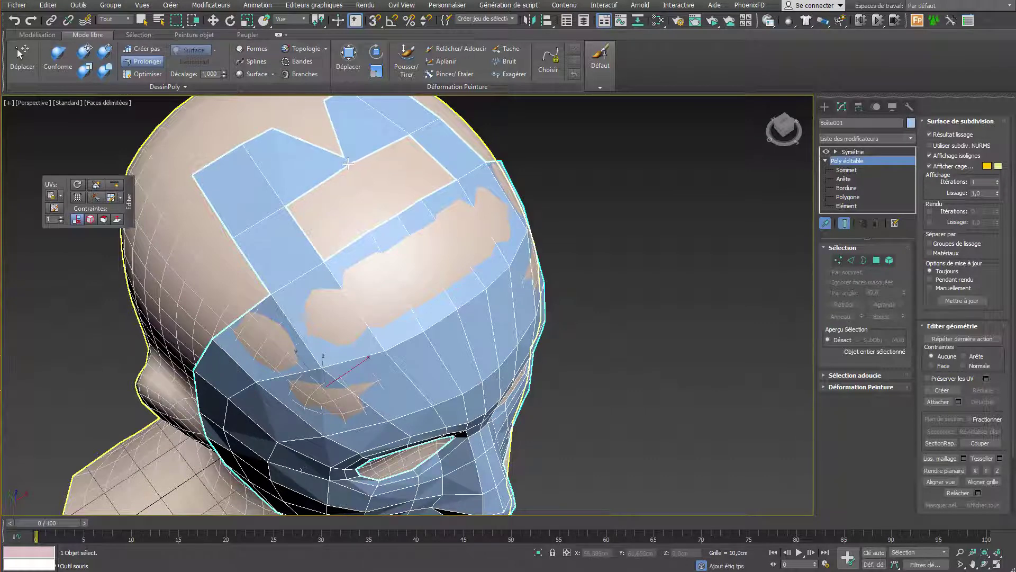
mouse_move(347, 165)
left_mouse_down()
mouse_move(325, 185)
mouse_move(316, 152)
mouse_move(329, 140)
left_mouse_up()
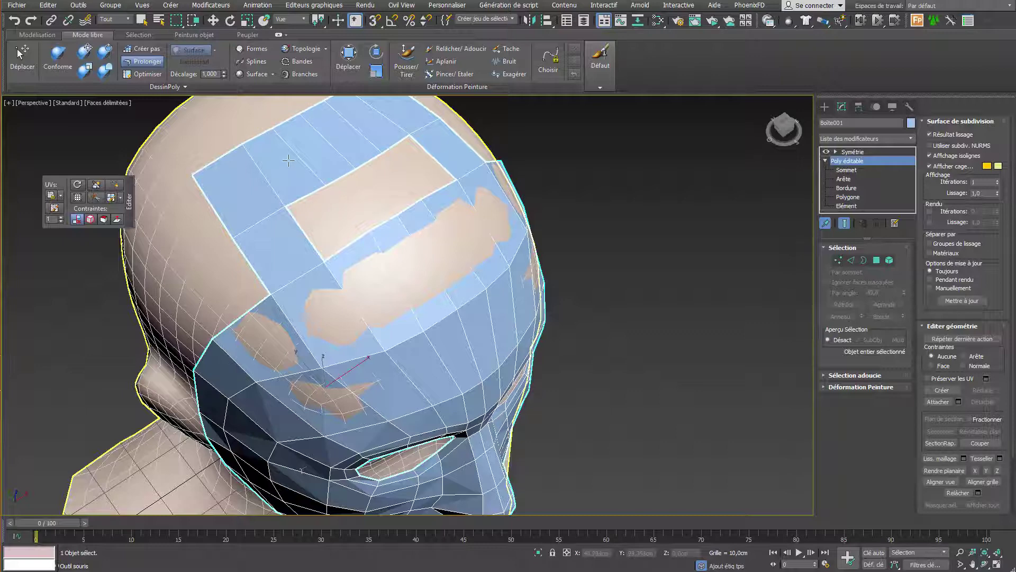
key("ctrl+z")
key("ctrl+z")
key("ctrl+z")
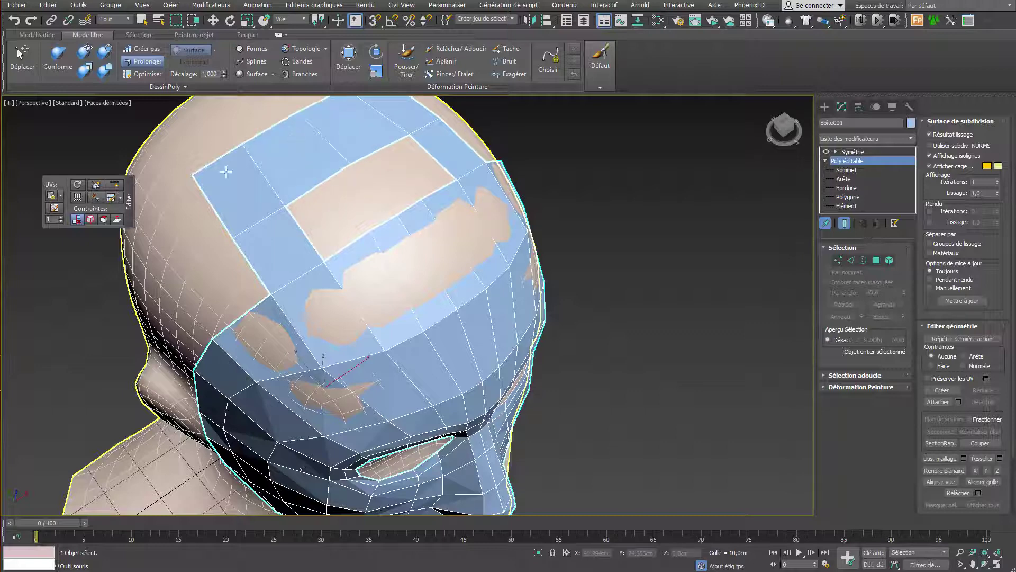
- Add edge loops across the crown strip with SwiftLoop, and fill the rectangular opening behind the forehead with polygons
left_click(115, 184)
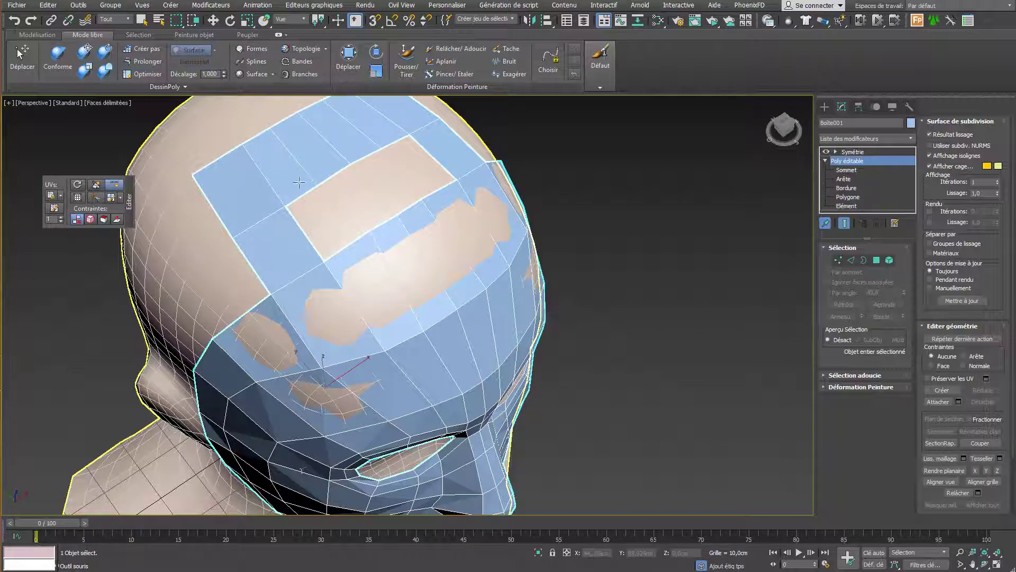
left_click(57, 58)
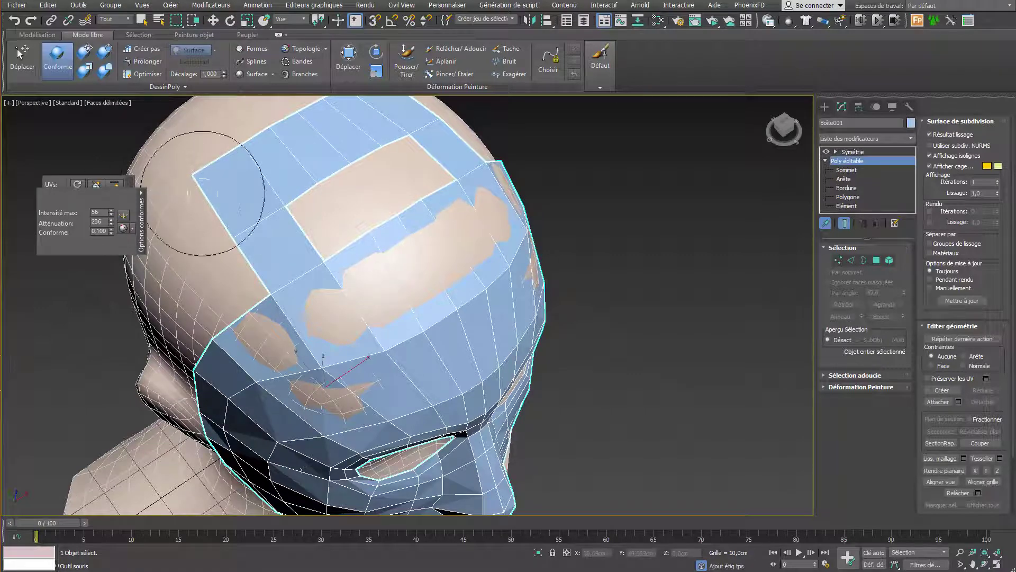
key("w")
left_click(143, 62)
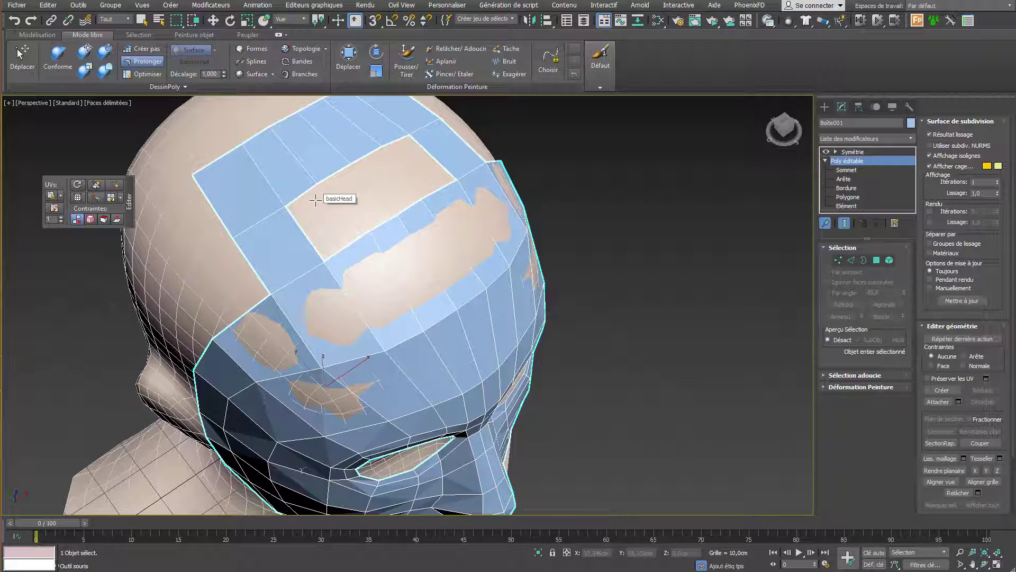
left_click(341, 239, "ctrl")
left_click(365, 203, "ctrl")
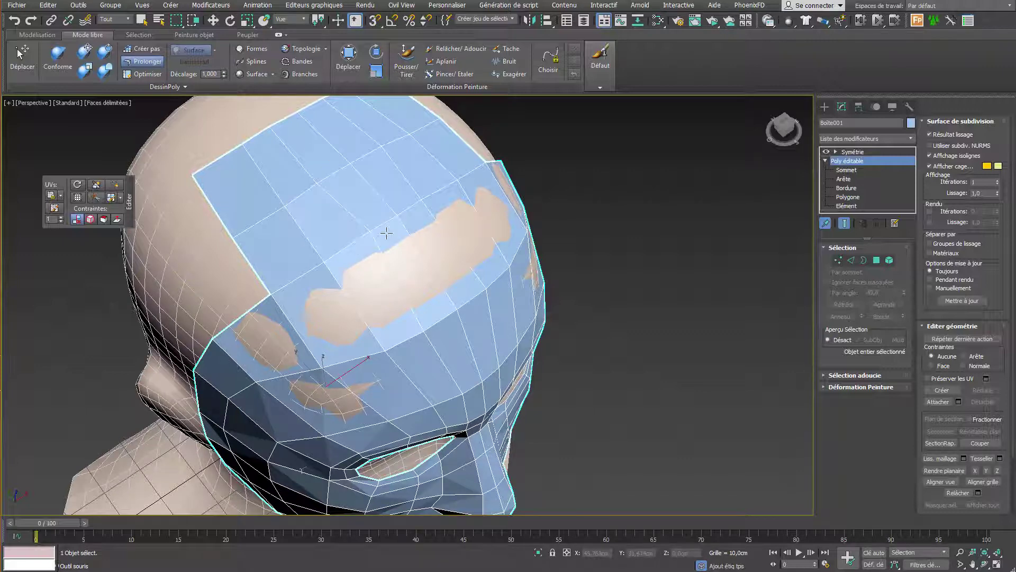
- Extend a row of polygons from the crown patch down the side of the head, continuing back from the temple
middle_click_drag(377, 248, 434, 221, "alt")
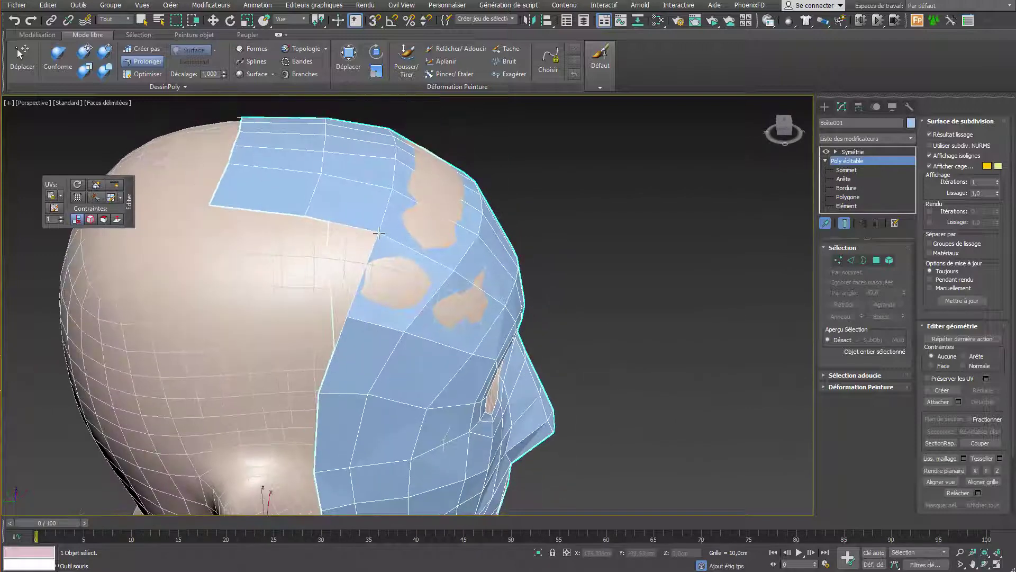
left_click_drag(379, 233, 292, 302, "ctrl")
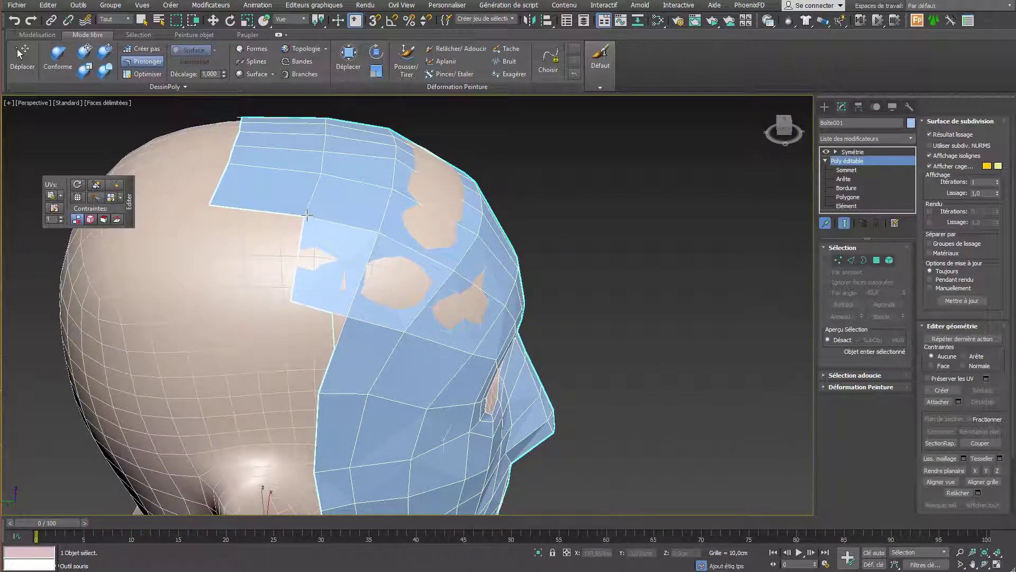
mouse_move(307, 214)
left_mouse_down("ctrl")
mouse_move(225, 262)
mouse_move(202, 294)
left_mouse_up("ctrl")
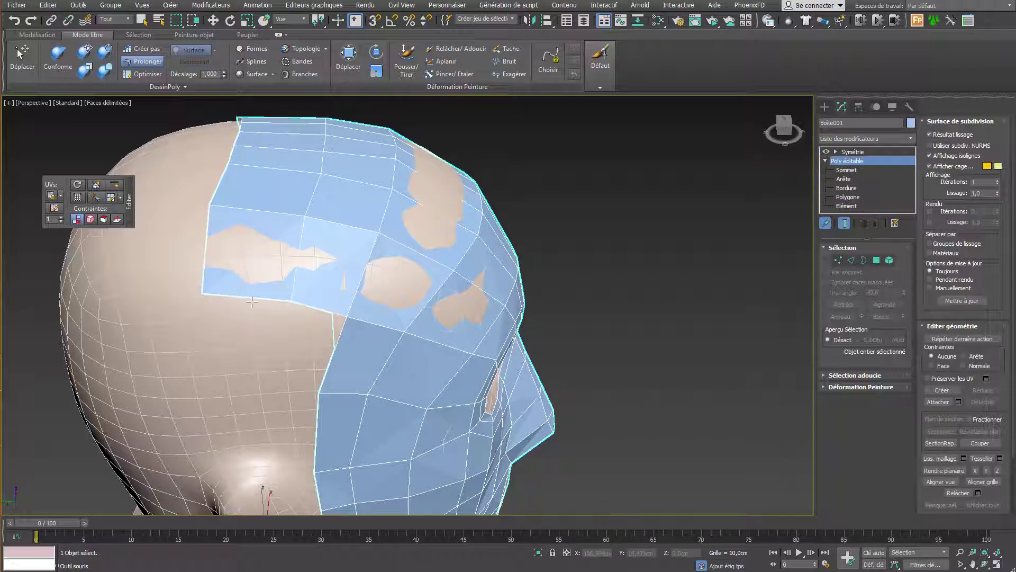
- Extend more polygons down the side of the head to just above the ear, and join them to the temple border
middle_click_drag(316, 271, 318, 149, "alt")
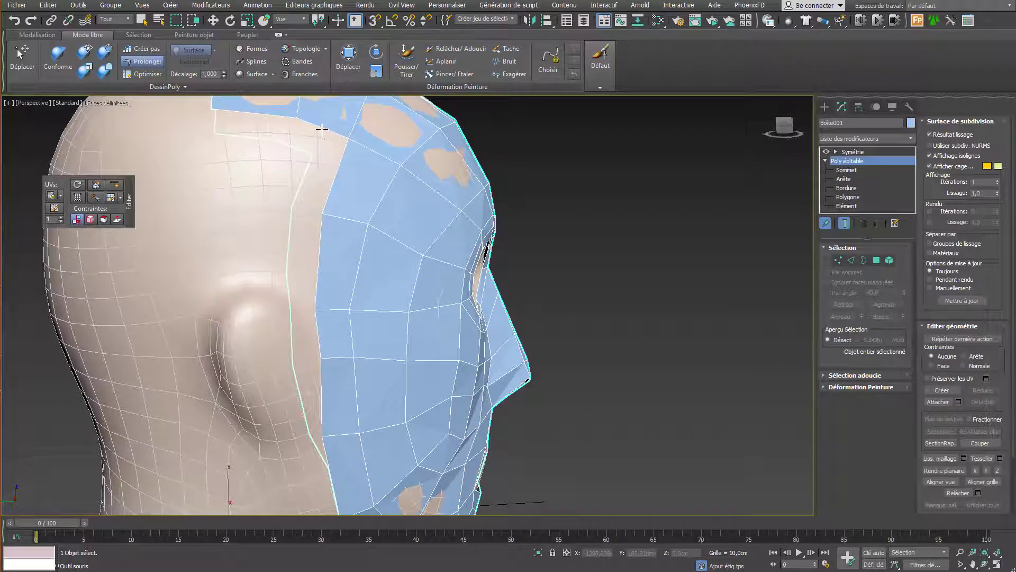
left_click_drag(322, 128, 297, 206, "shift")
key("ctrl+z")
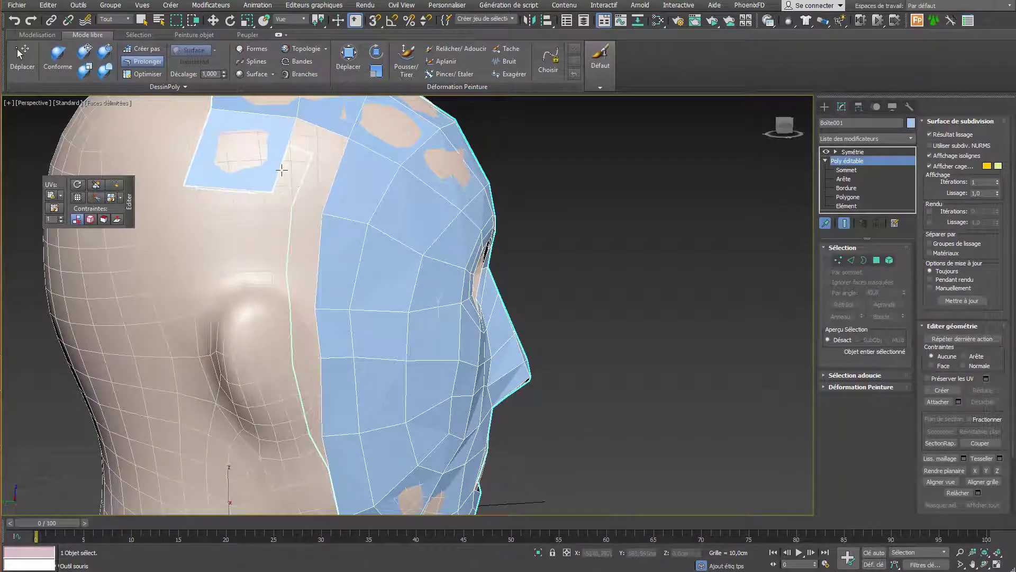
left_click_drag(281, 169, 276, 279, "shift")
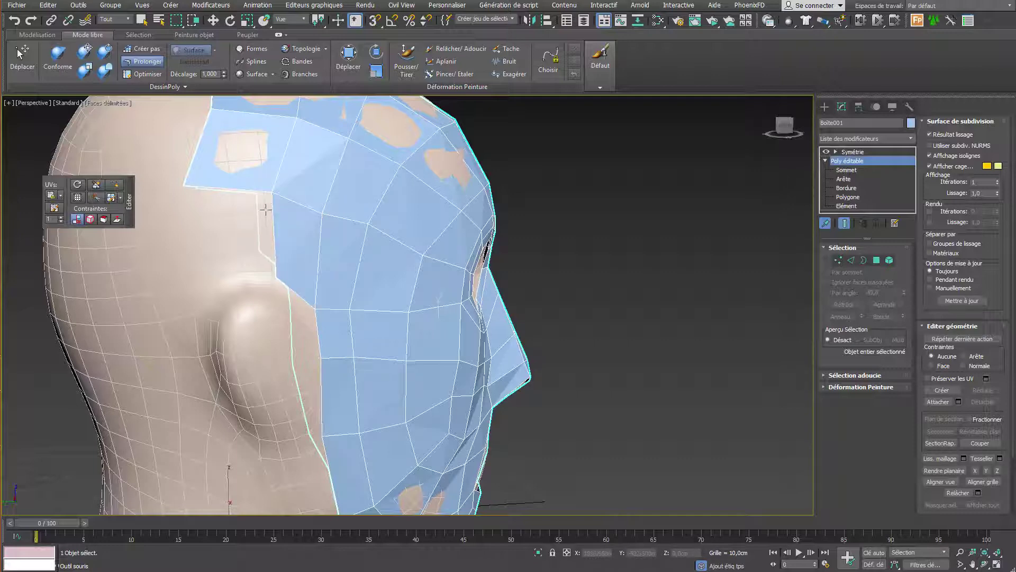
left_click_drag(272, 194, 235, 285, "shift")
- Straighten the rear border above the ear, and even out the vertices on the side of the head and crown
middle_click_drag(235, 285, 233, 267, "alt")
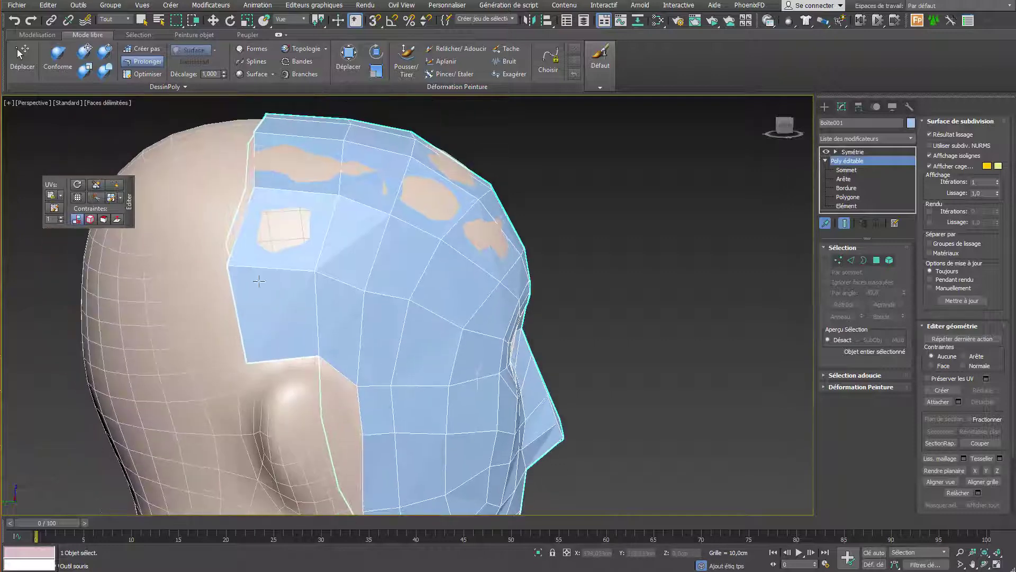
left_click_drag(233, 266, 251, 271)
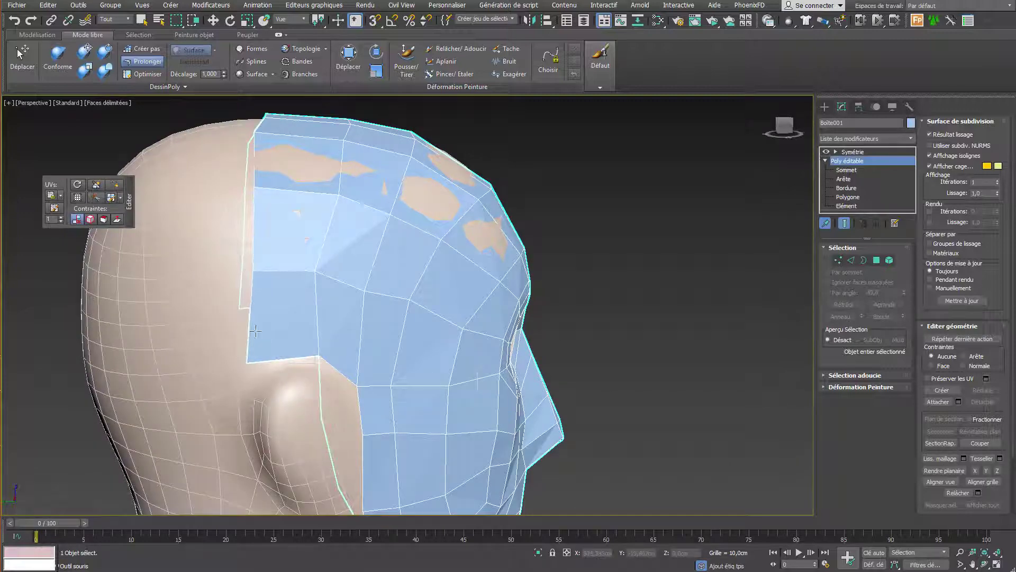
left_click_drag(246, 358, 261, 359)
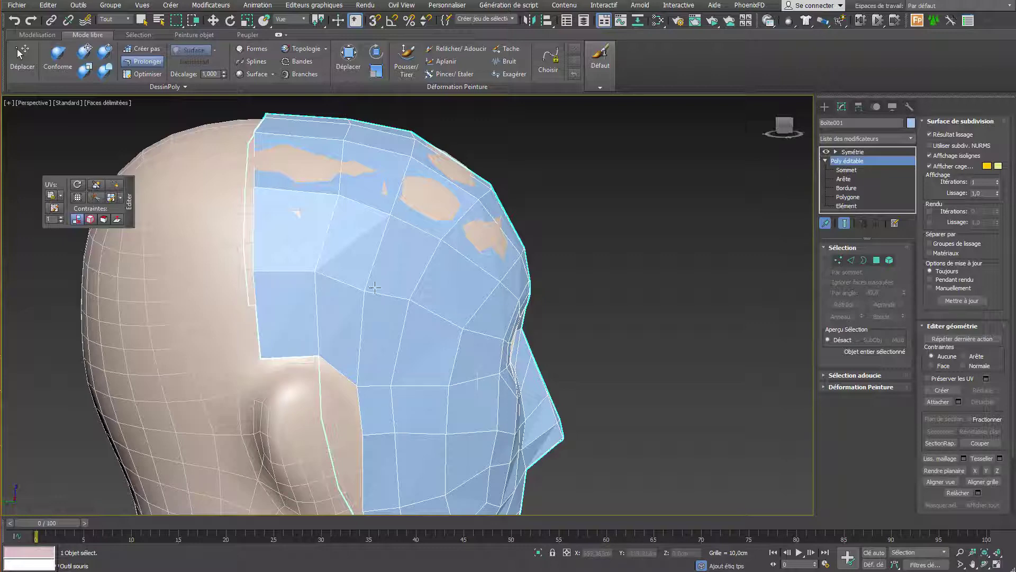
left_click_drag(369, 291, 376, 286)
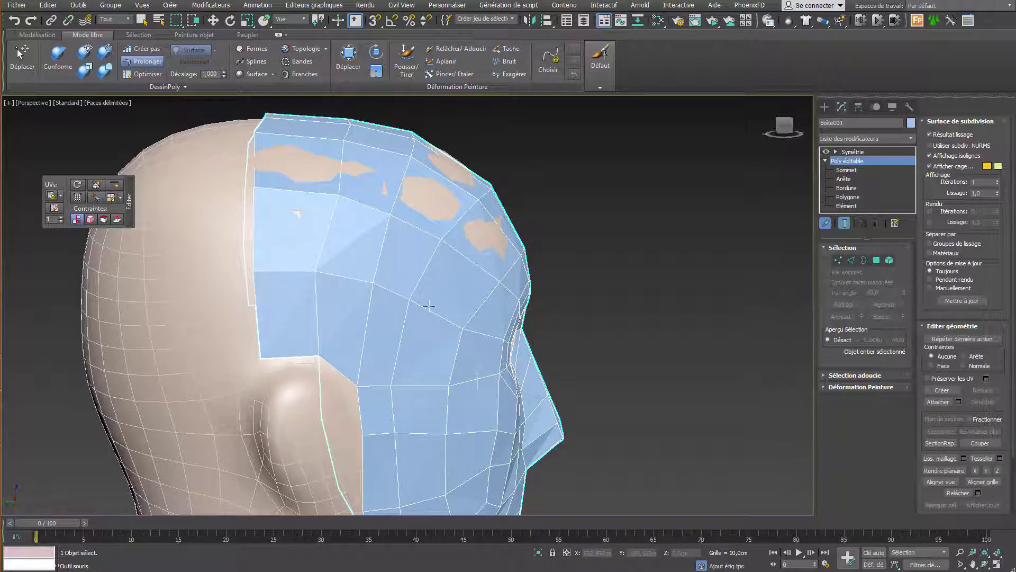
left_click_drag(338, 195, 326, 190)
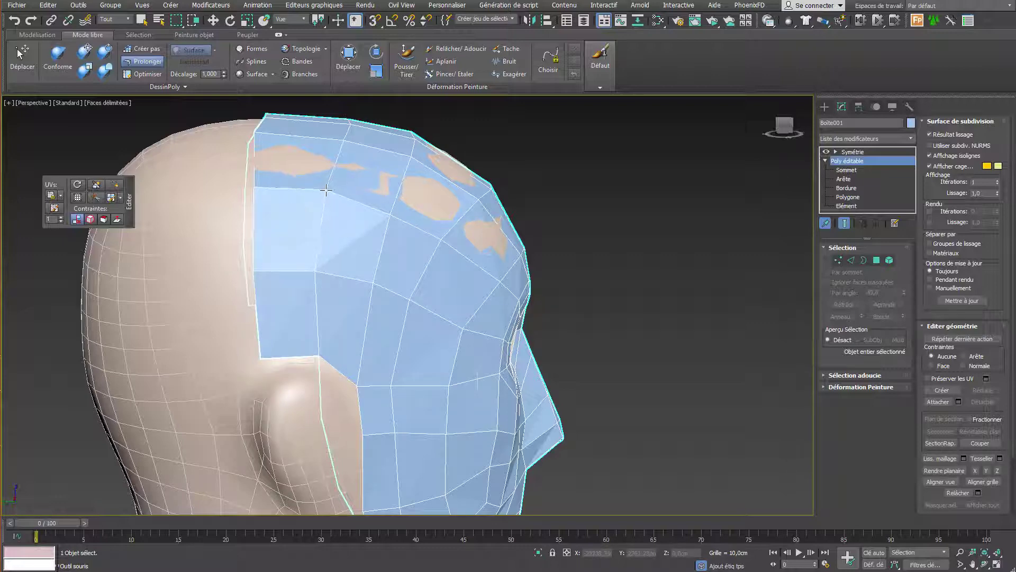
left_click_drag(343, 138, 348, 128)
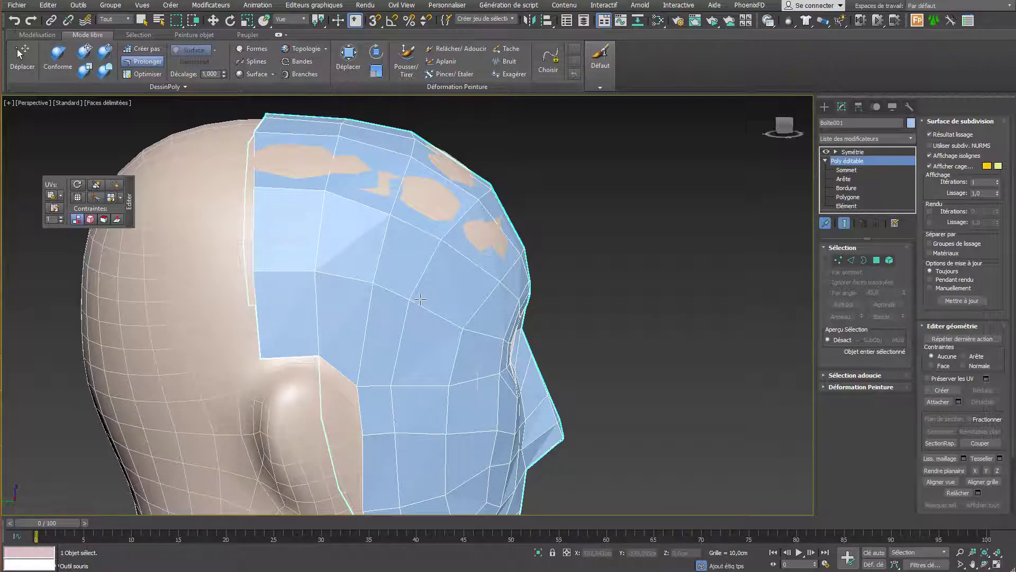
- Adjust the vertices on the temple, in front of the ear and at the border above the ear for even spacing
left_click_drag(412, 300, 424, 307)
left_click_drag(396, 393, 406, 379)
left_click_drag(395, 436, 404, 432)
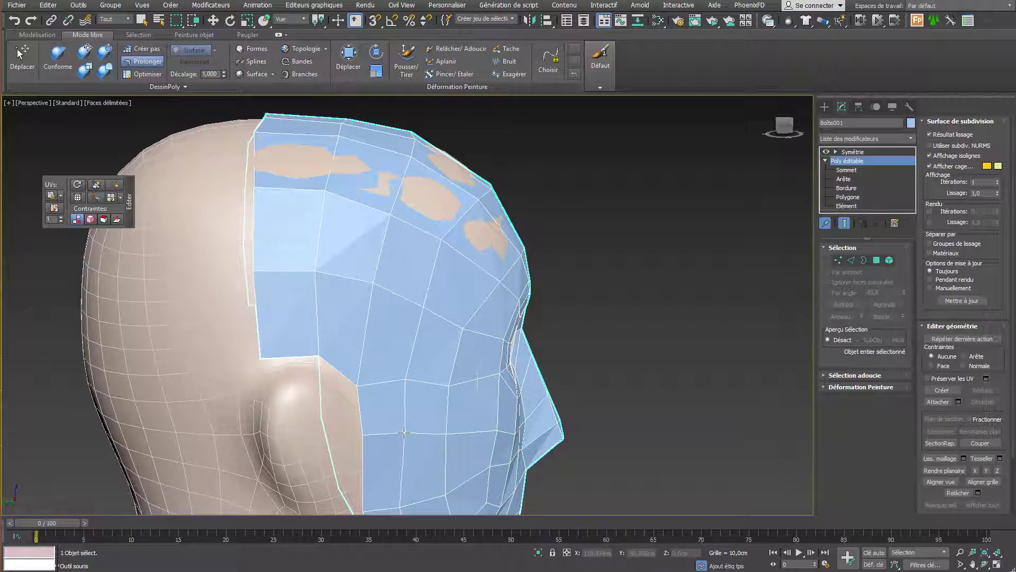
left_click_drag(407, 384, 408, 386)
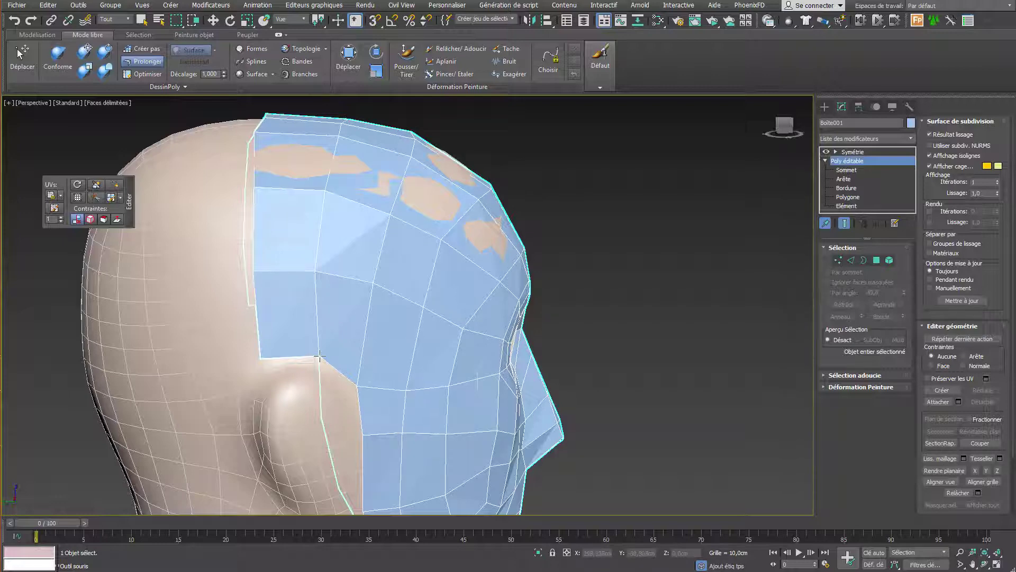
left_click_drag(319, 356, 318, 360)
middle_click_drag(351, 354, 371, 317, "alt")
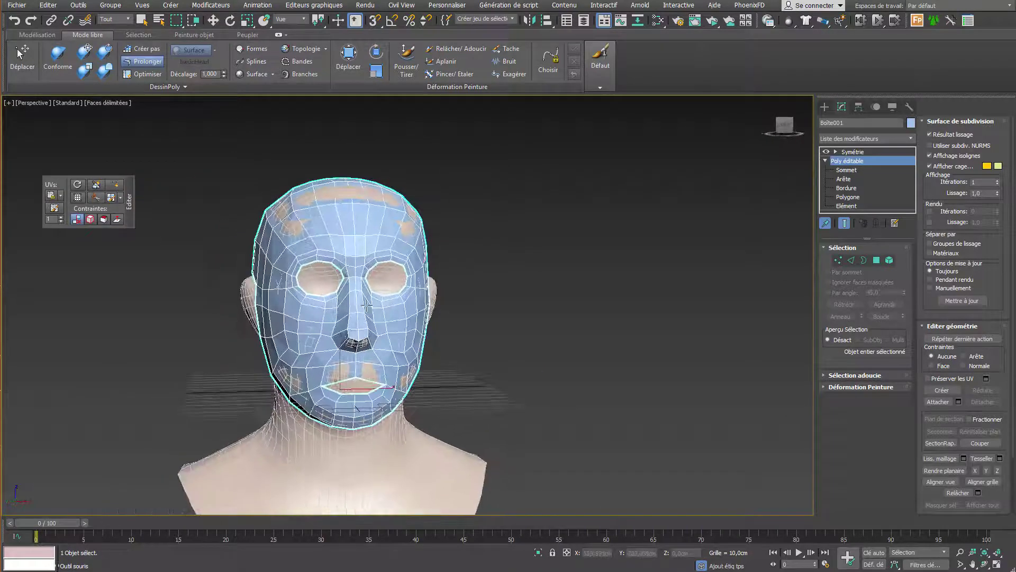
- Adjust the mesh around the eyes, nose bridge and nose tip with the conform move brush so it follows the bust
key("w")
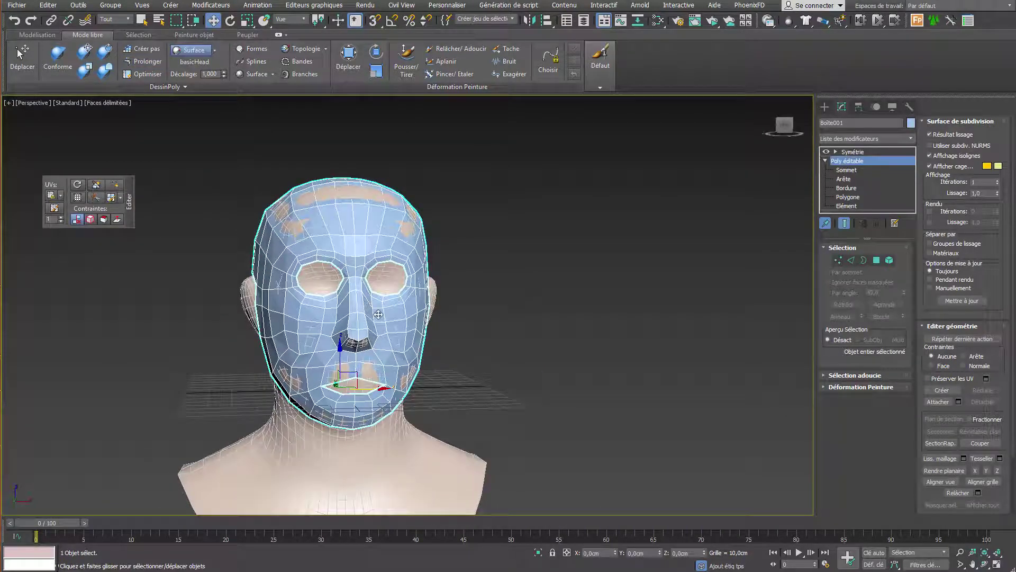
left_click(66, 57)
left_click(84, 53)
scroll(238, 272, "up", 5)
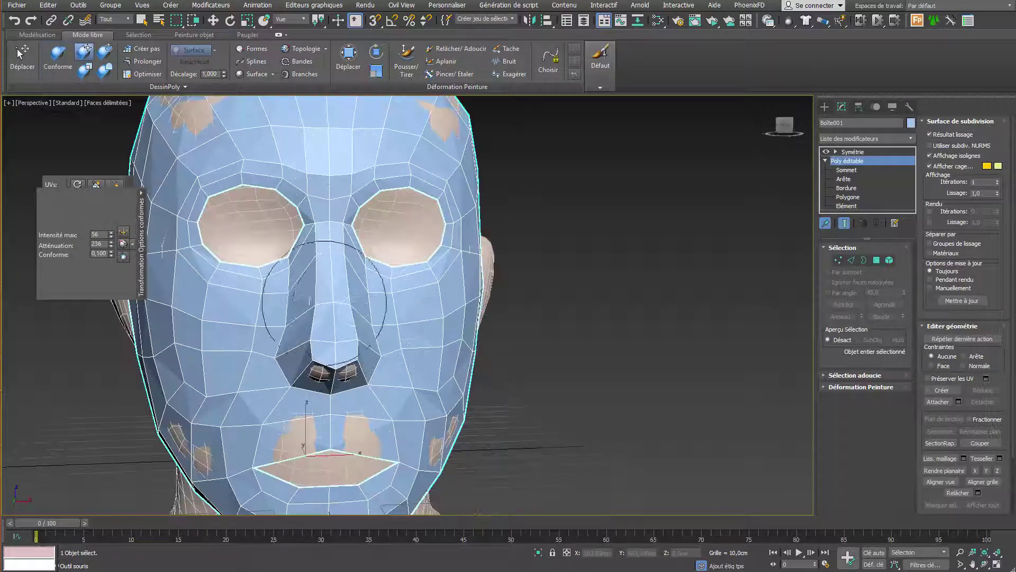
mouse_move(279, 229)
left_mouse_down()
mouse_move(307, 228)
mouse_move(318, 181)
mouse_move(318, 212)
mouse_move(289, 228)
mouse_move(297, 238)
mouse_move(249, 255)
mouse_move(268, 276)
mouse_move(242, 325)
mouse_move(261, 375)
mouse_move(252, 437)
mouse_move(312, 379)
mouse_move(359, 304)
mouse_move(373, 228)
mouse_move(387, 236)
mouse_move(371, 262)
mouse_move(403, 254)
left_mouse_up()
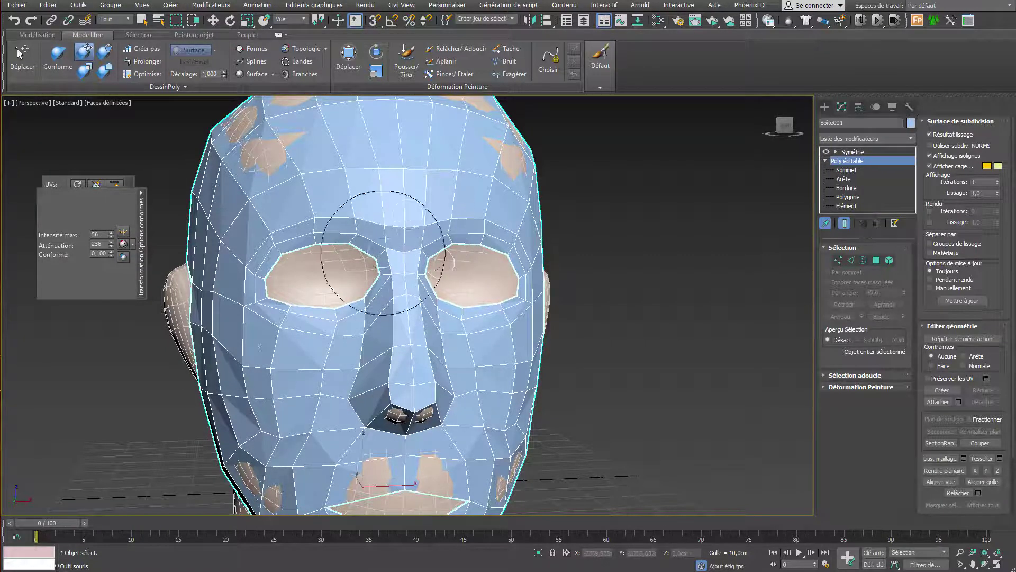
mouse_move(356, 261)
middle_mouse_down("alt")
mouse_move(512, 278)
mouse_move(510, 268)
mouse_move(529, 267)
mouse_move(466, 294)
mouse_move(453, 267)
mouse_move(466, 228)
mouse_move(524, 243)
mouse_move(577, 390)
middle_mouse_up("alt")
mouse_move(577, 391)
left_mouse_down()
mouse_move(530, 364)
mouse_move(563, 374)
mouse_move(554, 400)
left_mouse_up()
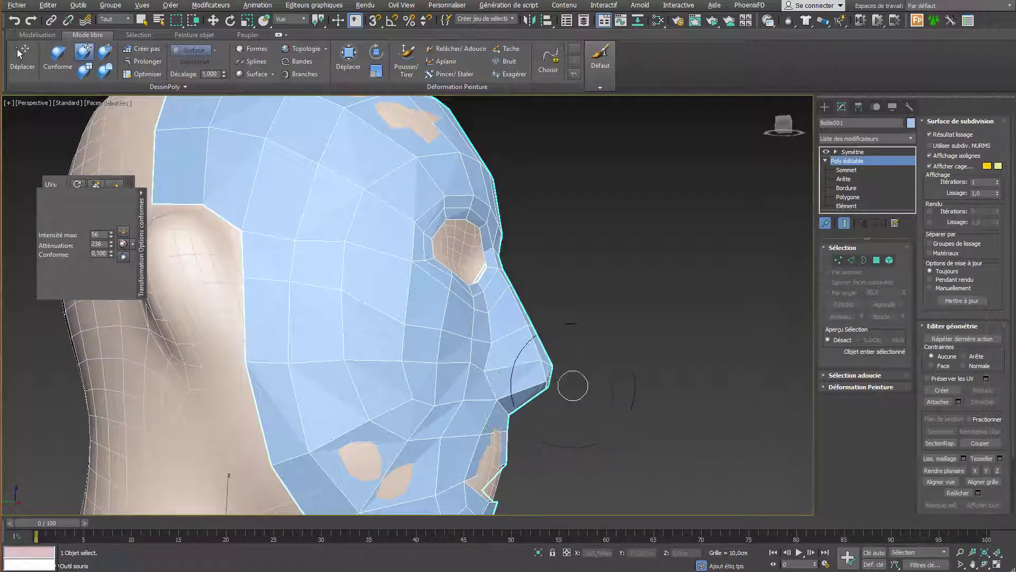
- Brush the vertices at the nostril wing and across the cheek with the conform move brush to even out their flow
mouse_move(572, 386)
middle_mouse_down("alt")
mouse_move(487, 374)
mouse_move(469, 384)
mouse_move(460, 345)
mouse_move(450, 338)
mouse_move(442, 356)
middle_mouse_up("alt")
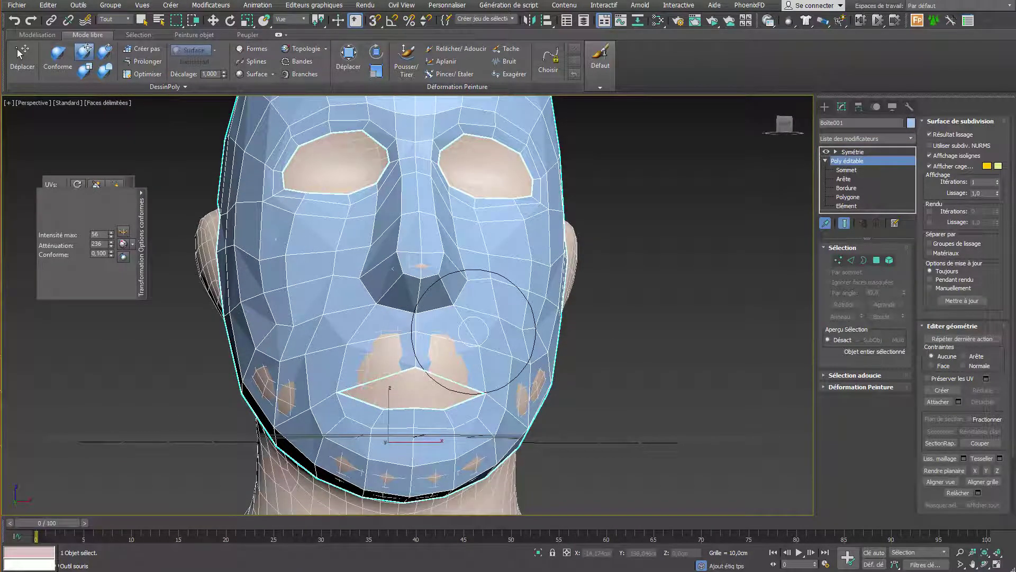
mouse_move(474, 331)
left_mouse_down()
mouse_move(435, 317)
mouse_move(366, 254)
mouse_move(397, 238)
mouse_move(366, 318)
left_mouse_up()
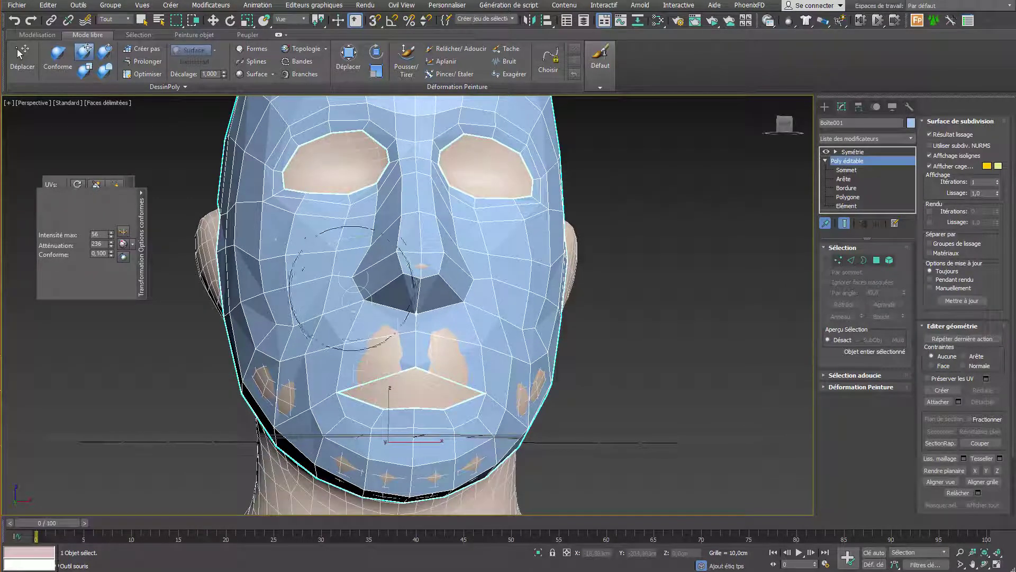
scroll(326, 275, "up", 3)
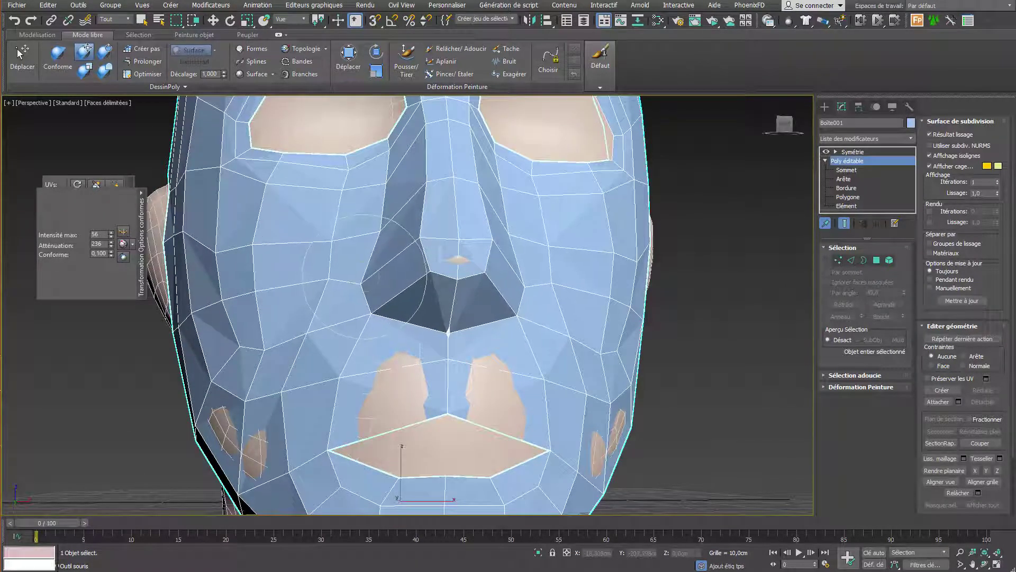
mouse_move(333, 275)
left_mouse_down()
mouse_move(318, 317)
mouse_move(275, 360)
mouse_move(220, 243)
mouse_move(219, 304)
left_mouse_up()
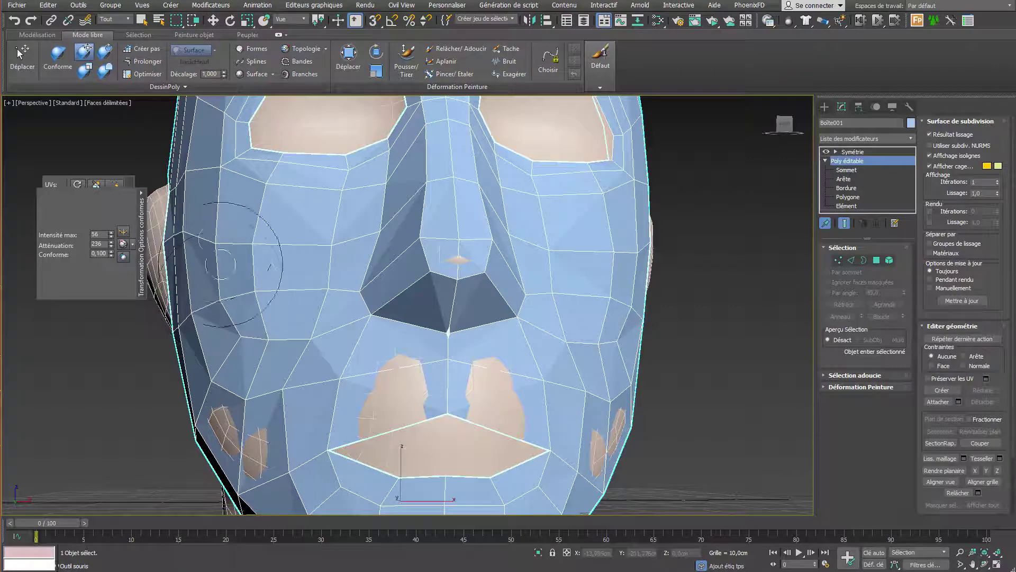
left_click_drag(219, 239, 217, 230)
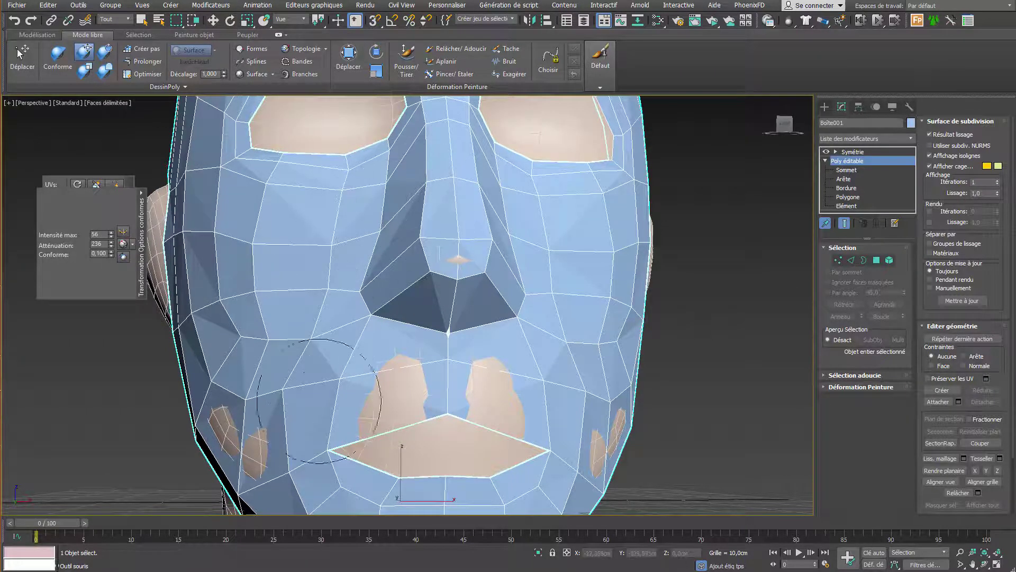
- Even out the vertices over the forehead and temple with the conform move brush
scroll(314, 341, "down", 5)
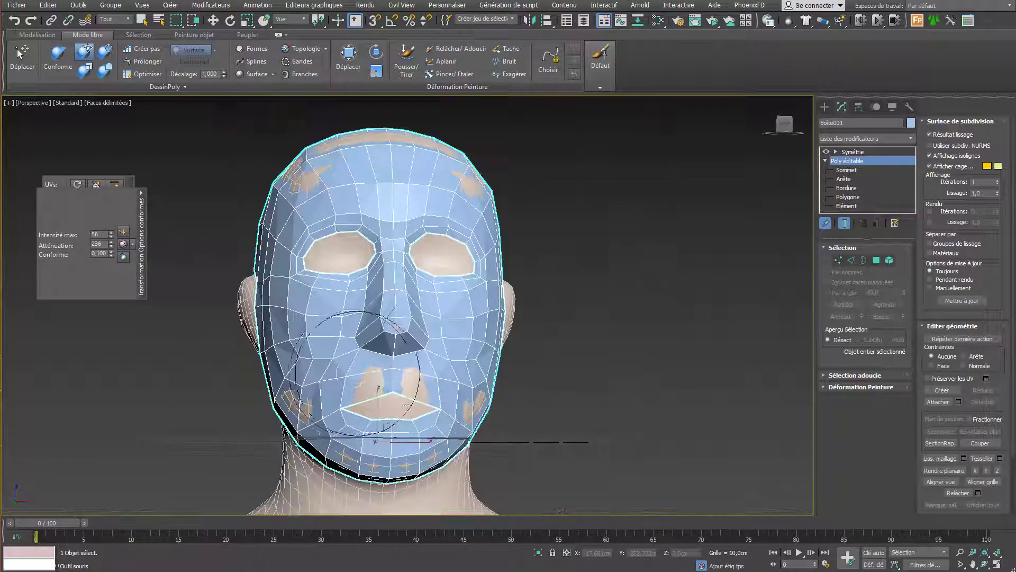
scroll(371, 264, "up", 1)
scroll(414, 177, "down", 1)
mouse_move(414, 176)
left_mouse_down()
mouse_move(328, 148)
mouse_move(307, 207)
mouse_move(315, 230)
mouse_move(318, 223)
mouse_move(338, 233)
mouse_move(328, 244)
mouse_move(344, 148)
mouse_move(328, 133)
mouse_move(347, 118)
mouse_move(361, 144)
mouse_move(339, 156)
mouse_move(280, 153)
left_mouse_up()
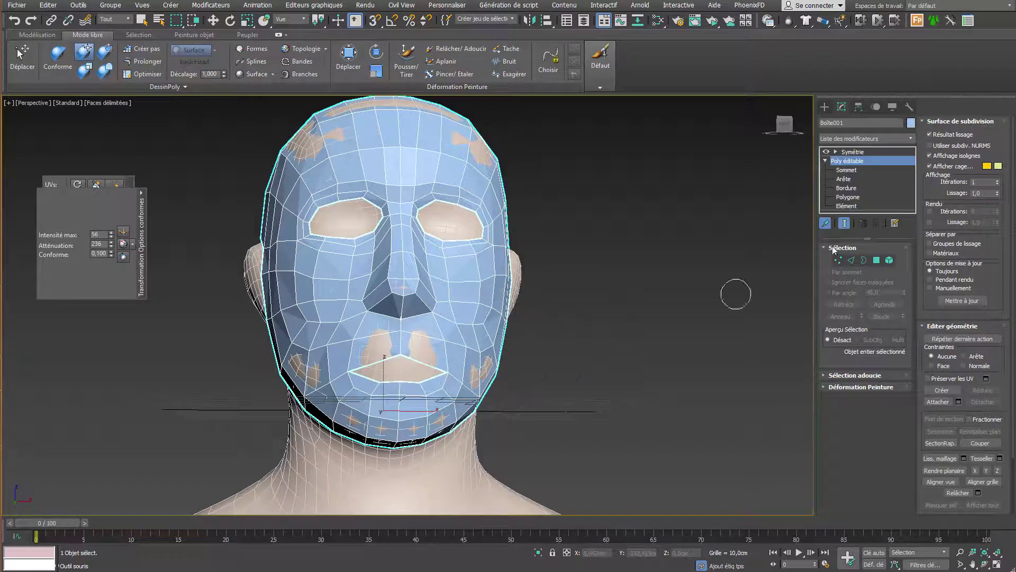
- Change the face mesh's object colour to near-black and isolate the mesh from the bust
left_click(911, 123)
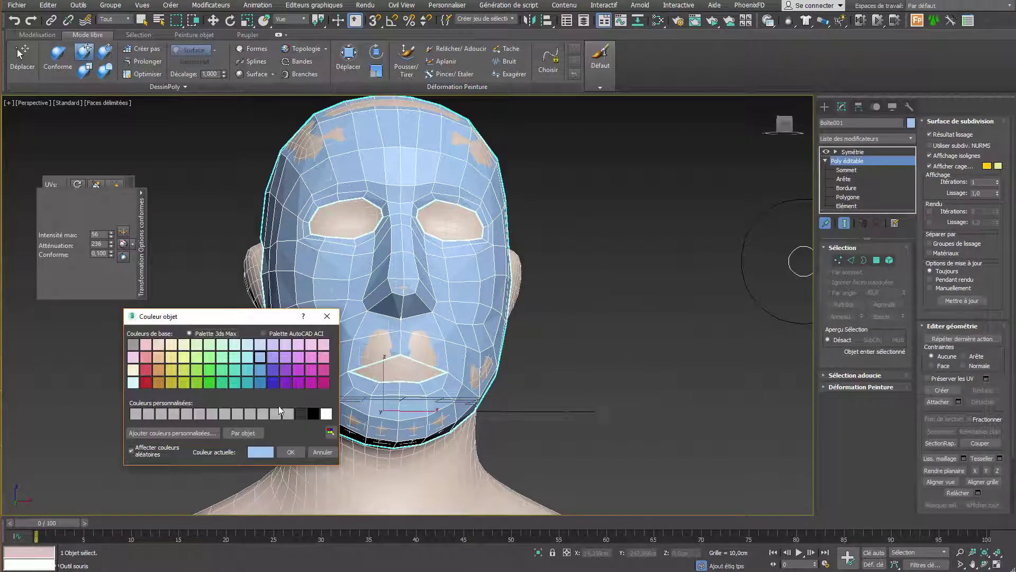
left_click(298, 449)
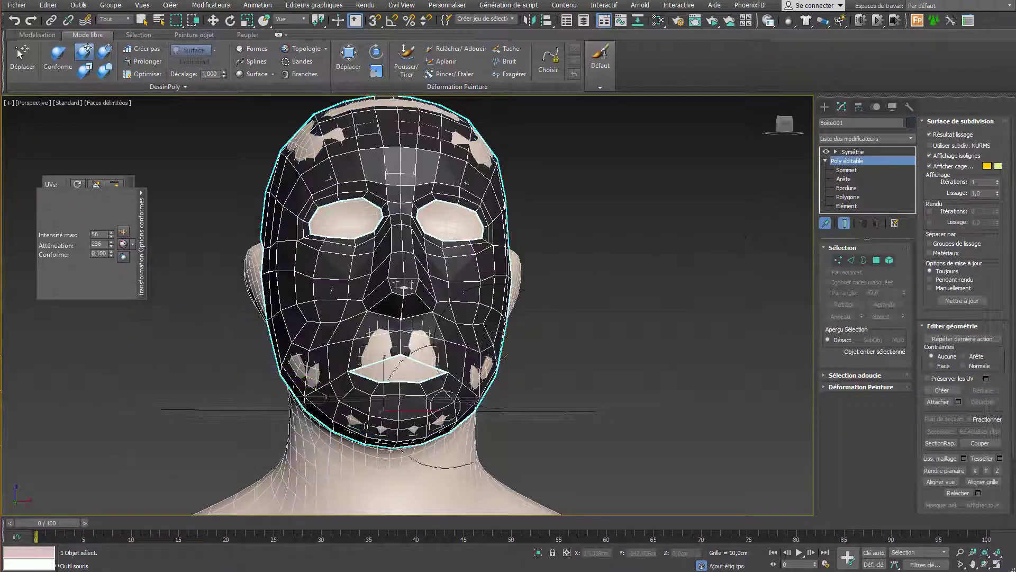
right_click(467, 286)
right_click(470, 282)
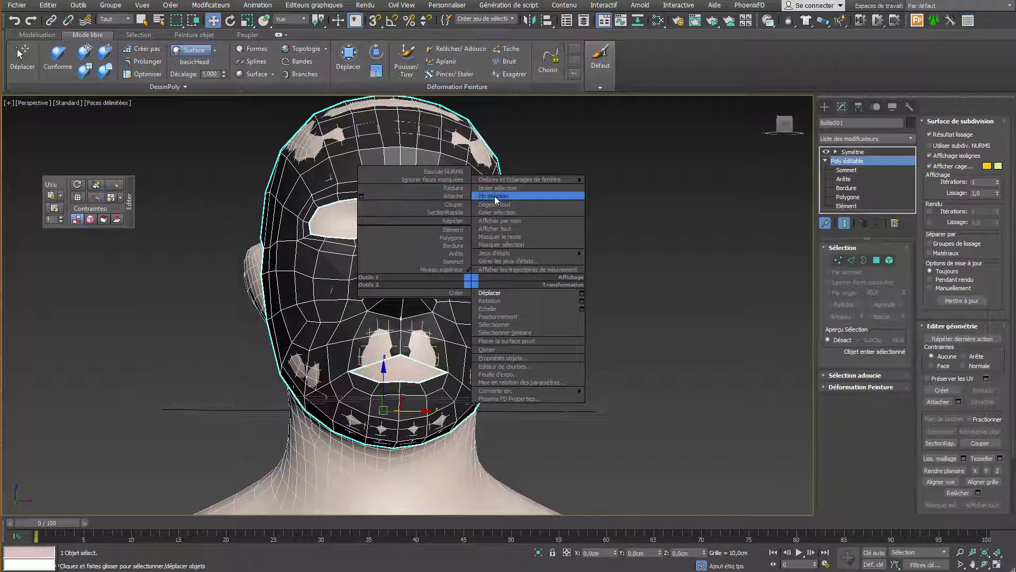
left_click(501, 190)
- Add a Lissage rapide (TurboSmooth) modifier above the Symétrie modifier
left_click(853, 152)
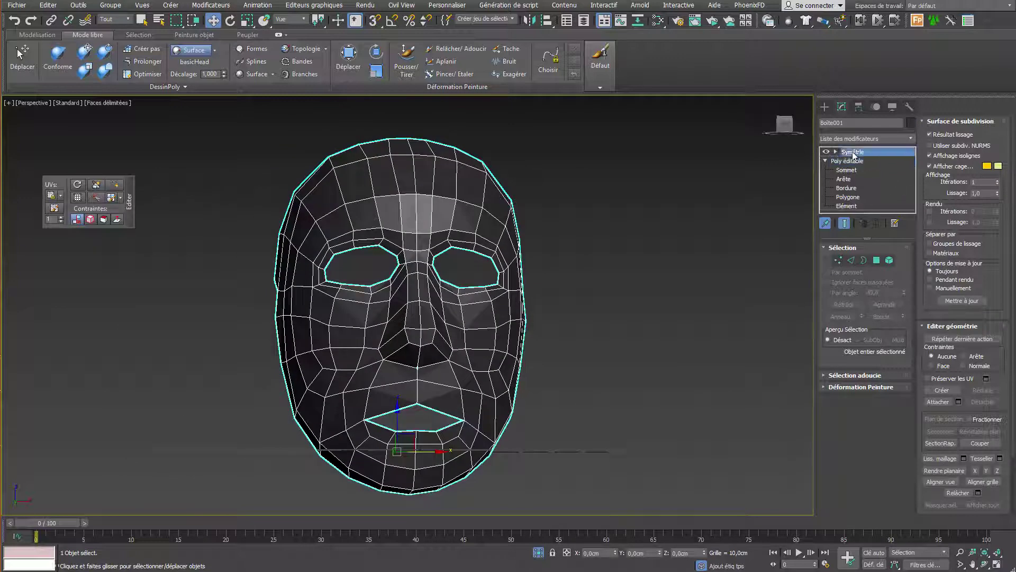
left_click(911, 139)
left_click_drag(913, 173, 942, 421)
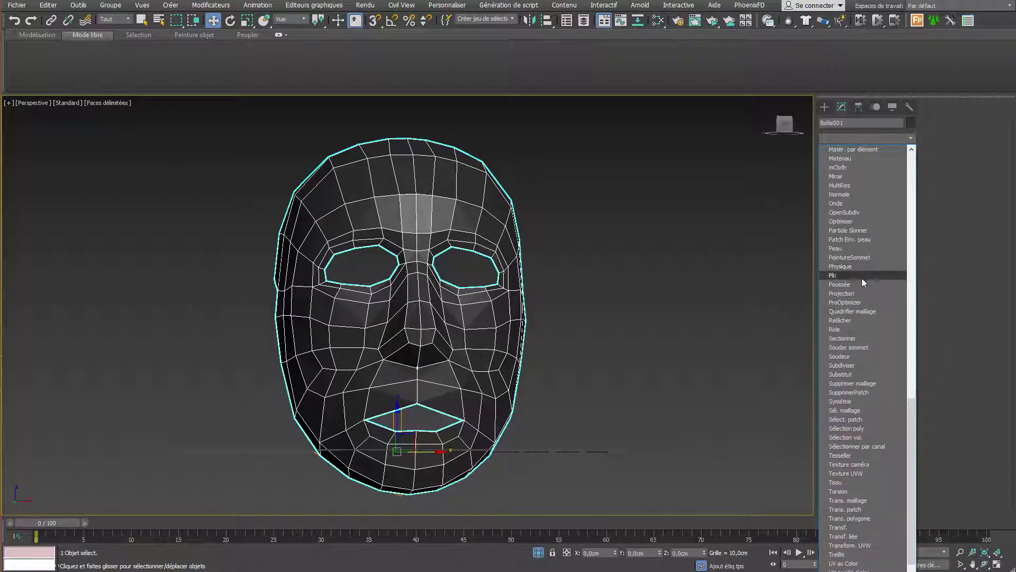
scroll(864, 290, "up", 3)
left_click(863, 213)
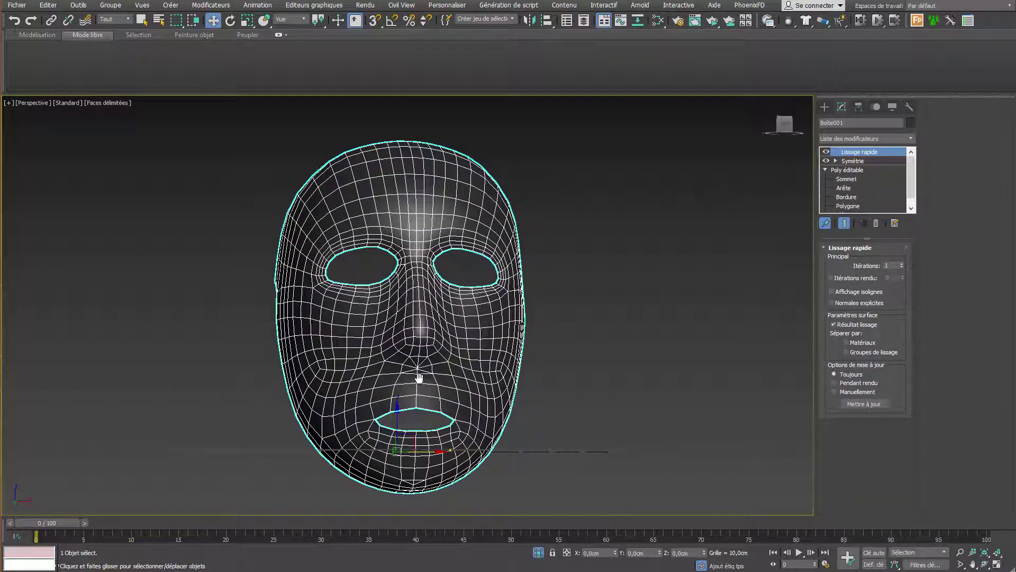
- Move the centre vertex just under the nose along X to the symmetry line to clean up the mirrored seam
middle_click_drag(419, 377, 423, 356)
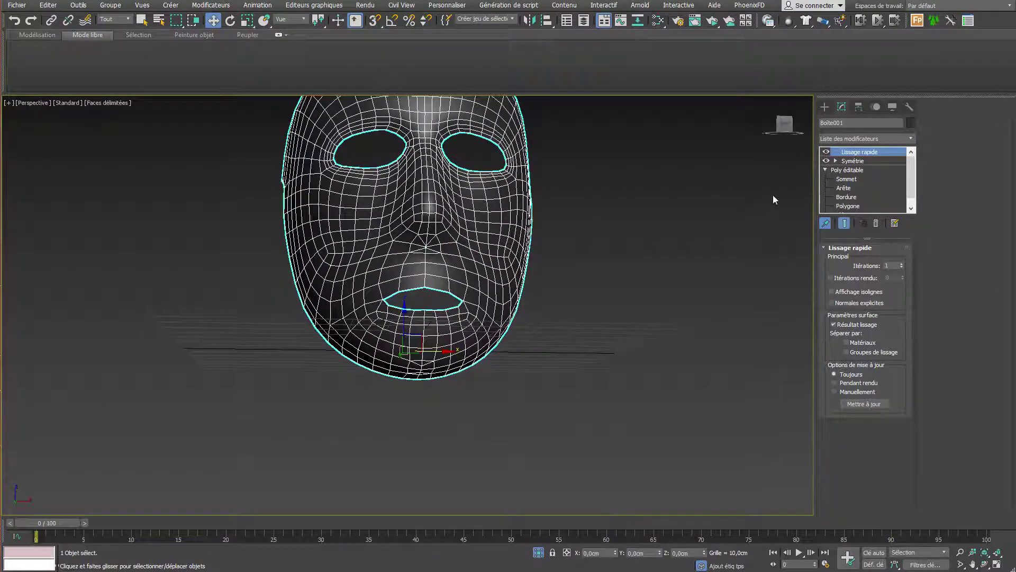
left_click(846, 179)
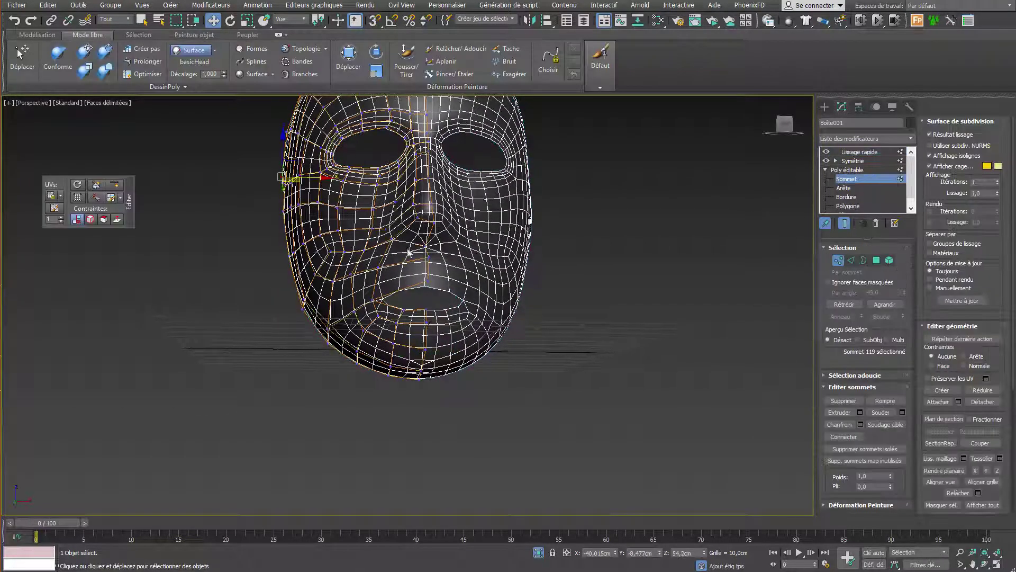
scroll(432, 245, "up", 5)
left_click(412, 264)
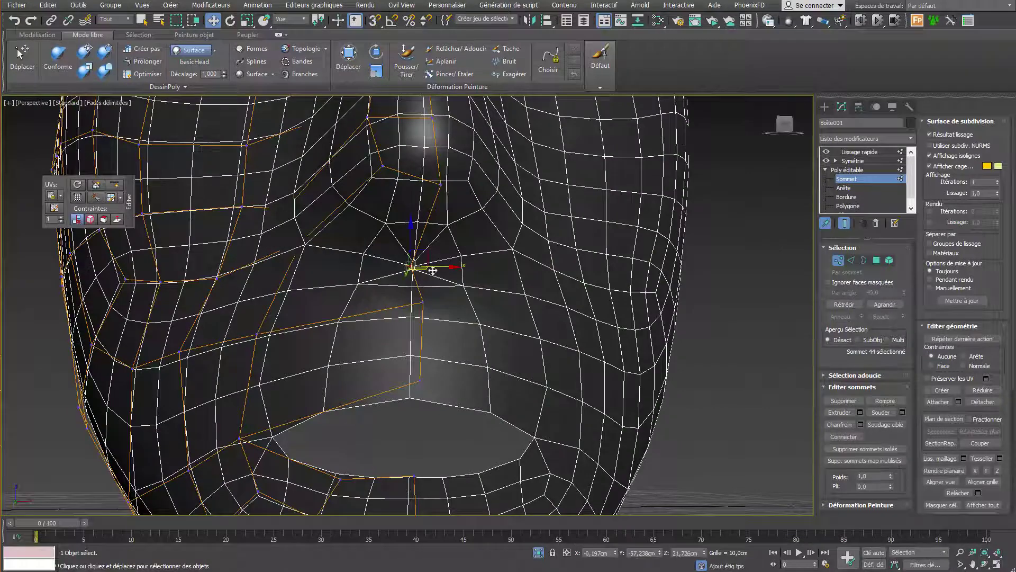
left_click_drag(435, 267, 439, 268)
scroll(460, 352, "down", 3)
middle_click_drag(461, 357, 456, 285)
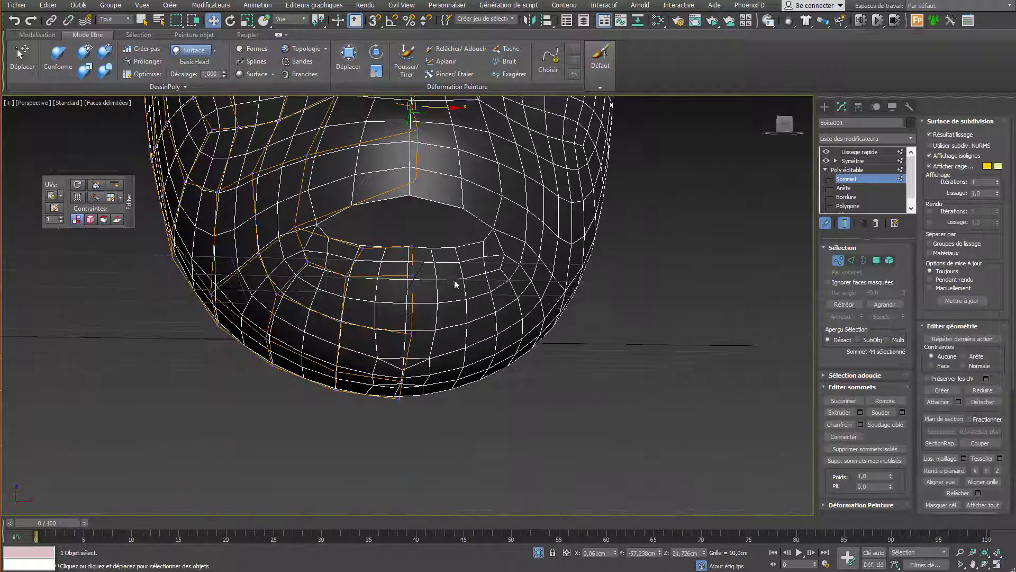
- Move the centre vertex under the chin along X to about 0.252 cm to close the mirrored seam
left_click(399, 382)
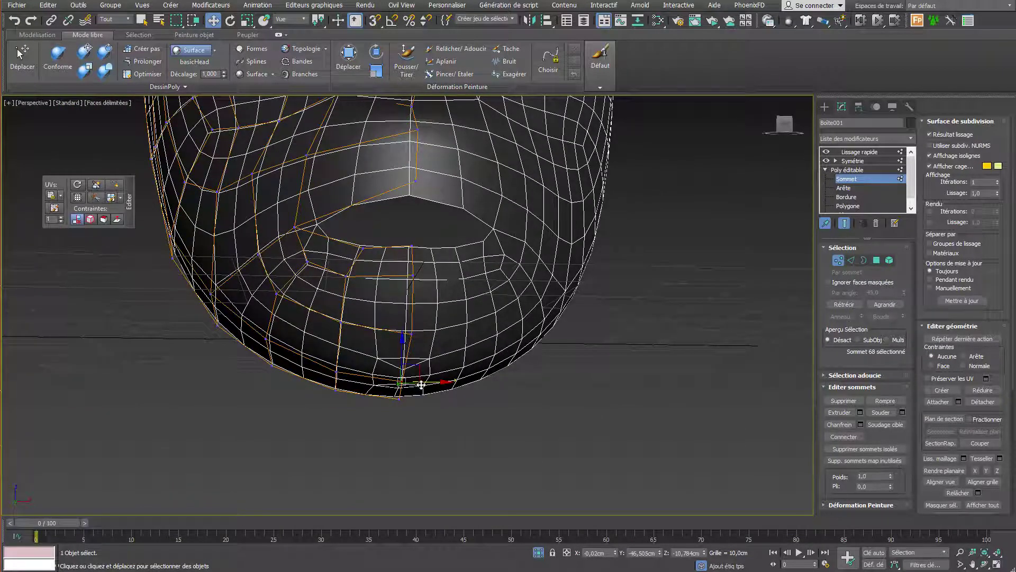
left_click_drag(421, 385, 422, 385)
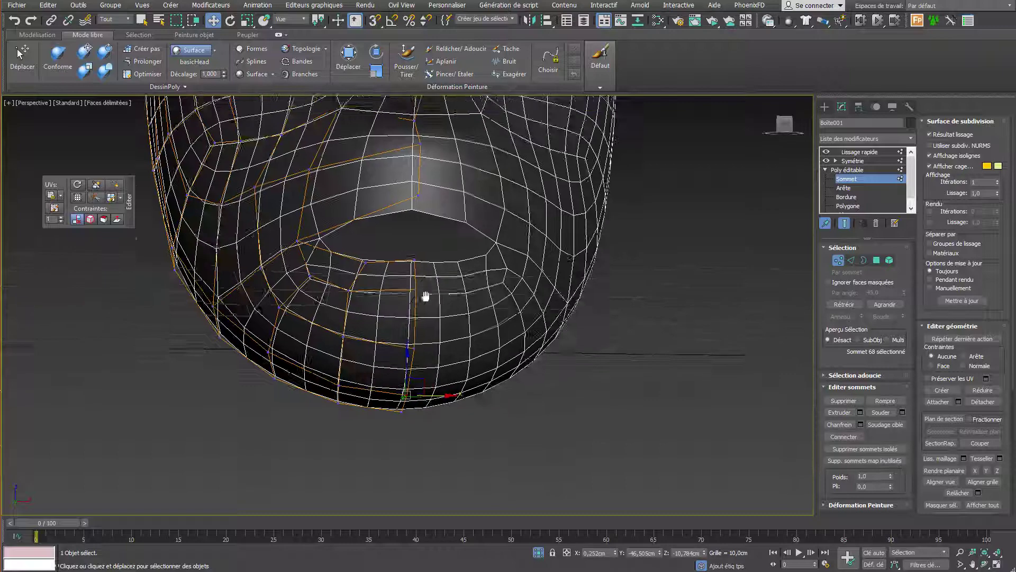
middle_click_drag(422, 291, 427, 409)
scroll(428, 388, "down", 2)
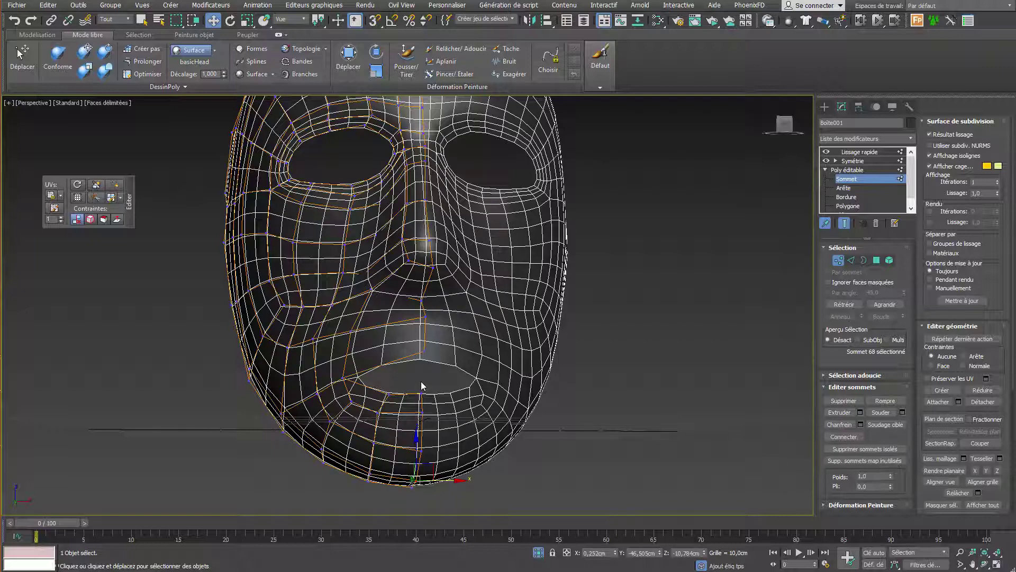
middle_click_drag(421, 381, 419, 446)
scroll(496, 321, "down", 2)
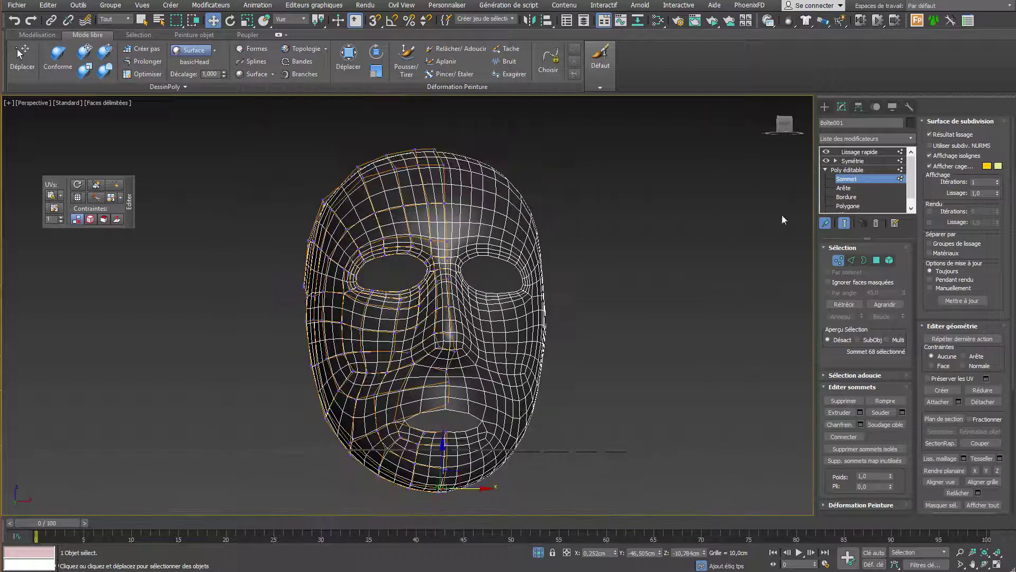
- Turn on isoline display for the Lissage rapide modifier and inspect the smoothed face mesh from several angles
left_click(862, 153)
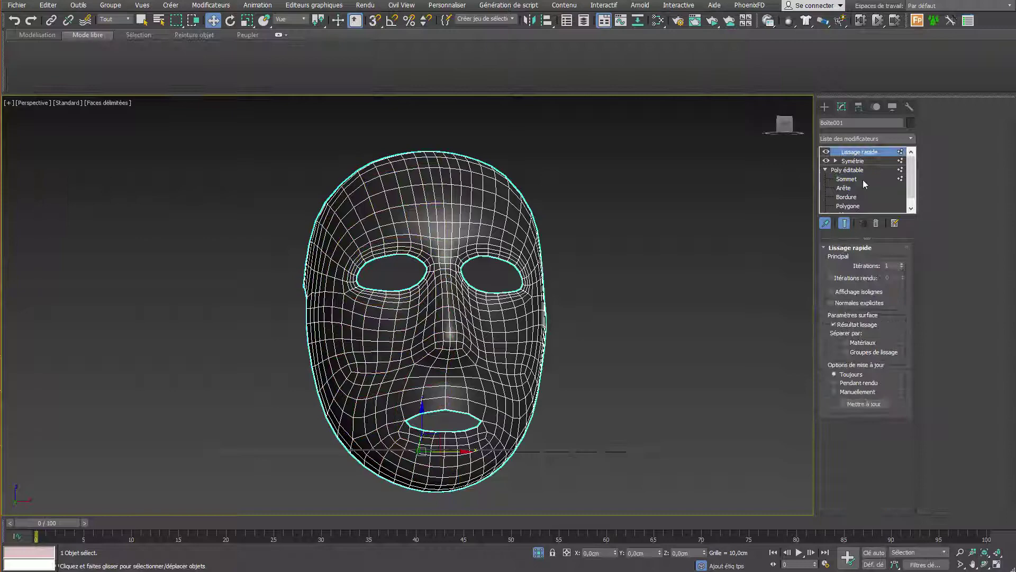
left_click(841, 291)
left_click_drag(787, 122, 773, 125)
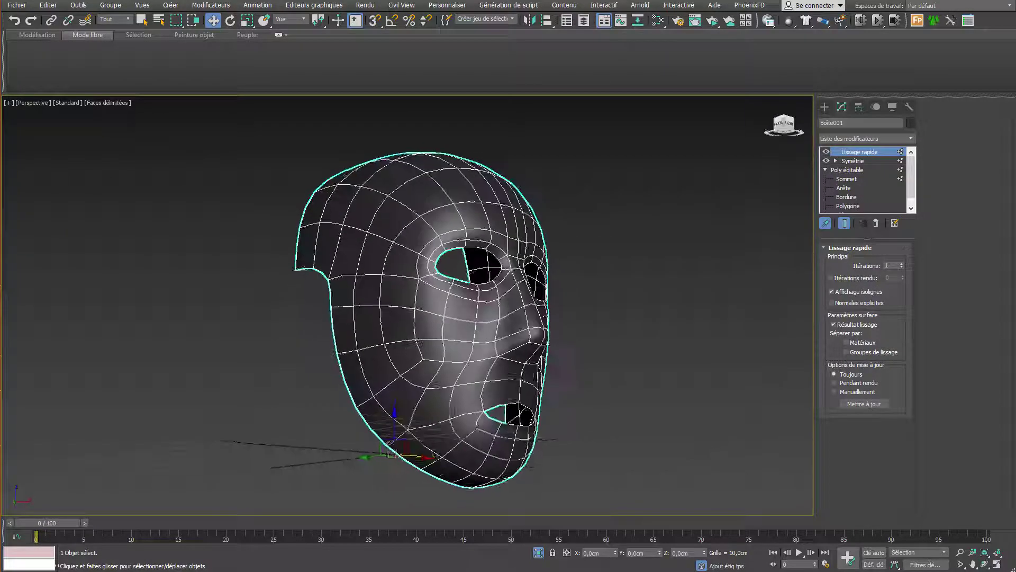
middle_click_drag(529, 251, 413, 236, "alt")
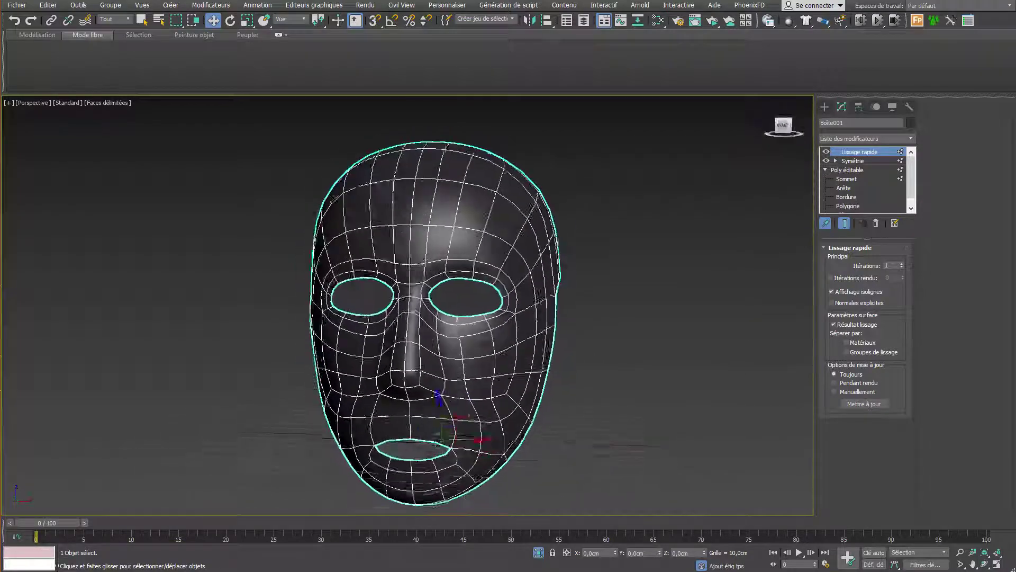
left_click_drag(760, 139, 782, 161)
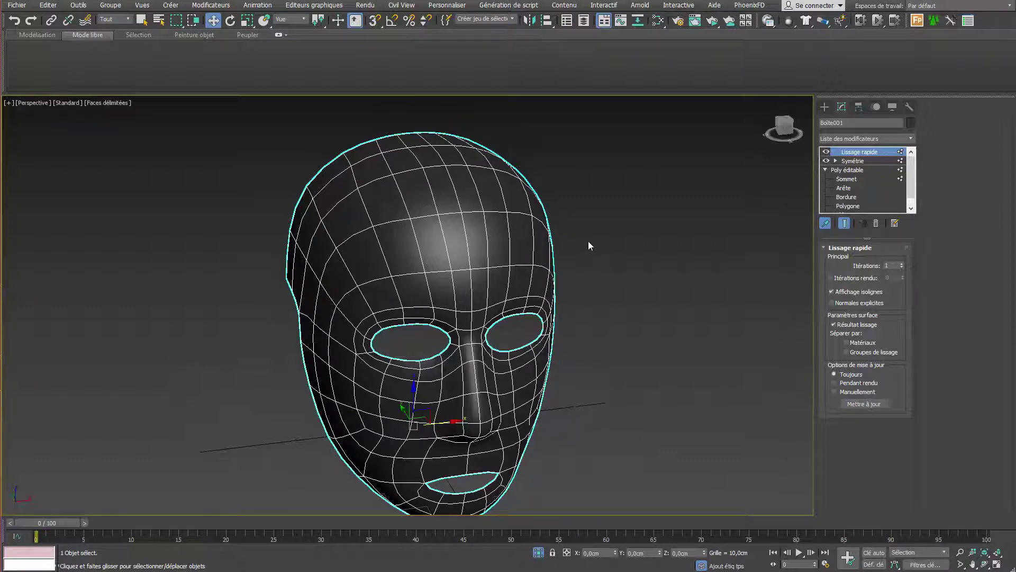
middle_click_drag(589, 240, 582, 215, "alt")
left_click_drag(787, 139, 799, 130)
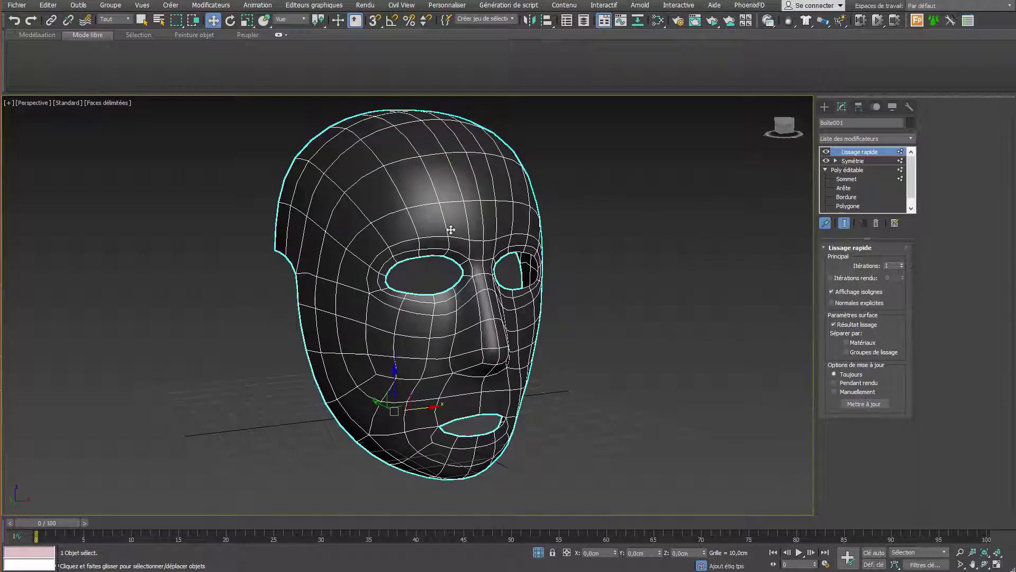
scroll(459, 270, "up", 5)
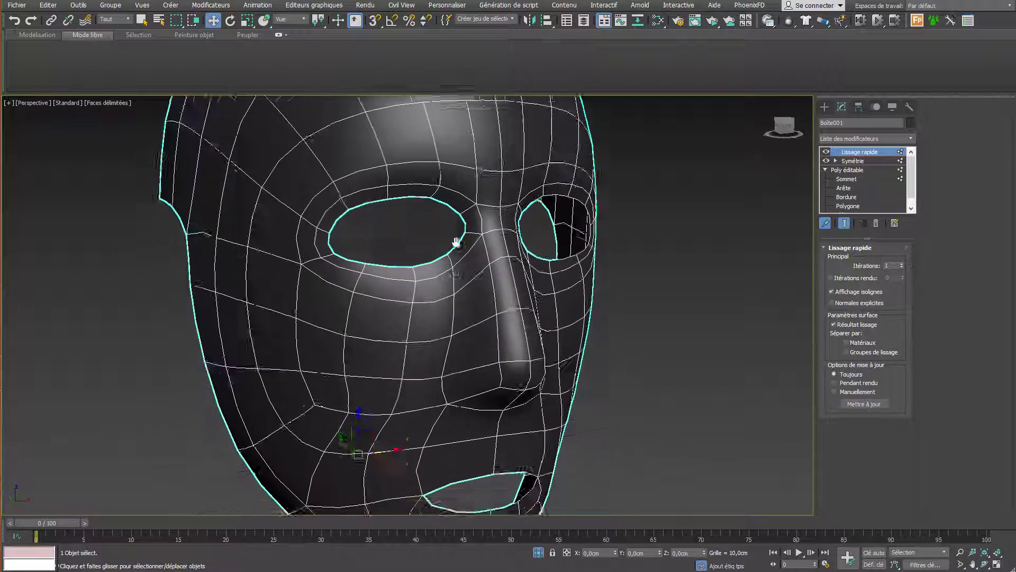